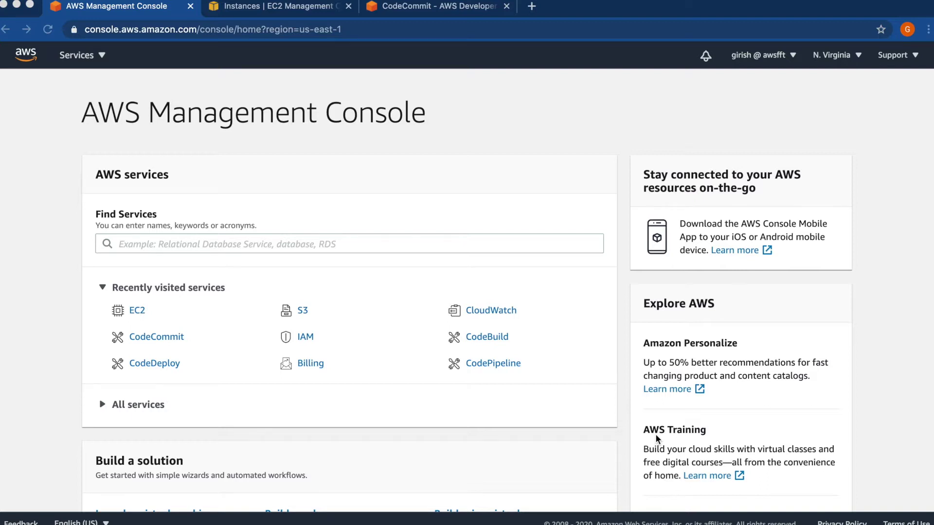
- Go to CodePipeline from Recently visited services and show its empty Pipelines list
{"action": "left_click", "coordinate": [491, 366]}
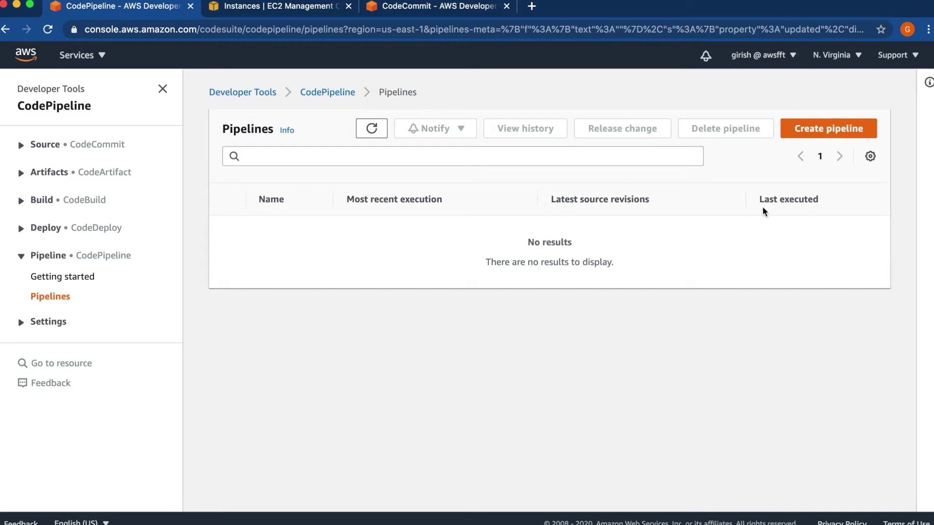
{"action": "left_click", "coordinate": [54, 303]}
- Start a new pipeline named HelloWorld_pipeline
{"action": "left_click", "coordinate": [831, 129]}
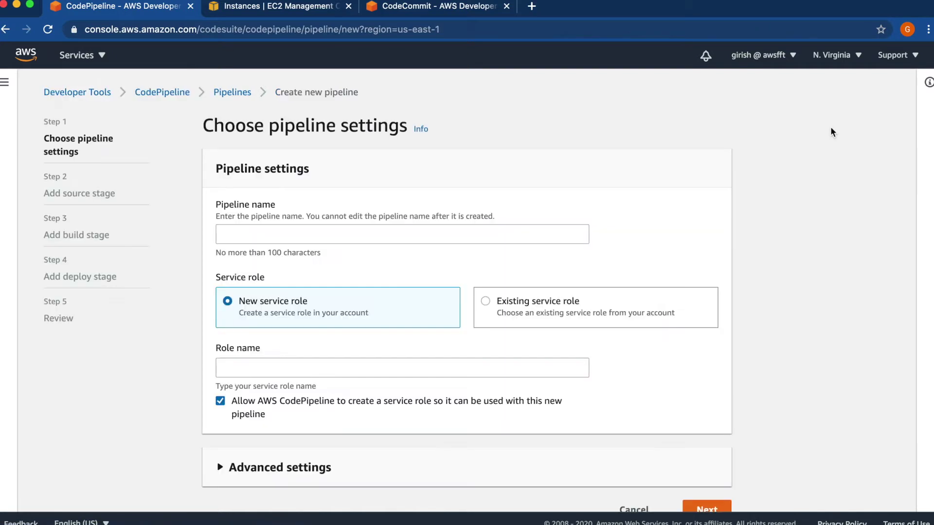
{"action": "left_click", "coordinate": [278, 233]}
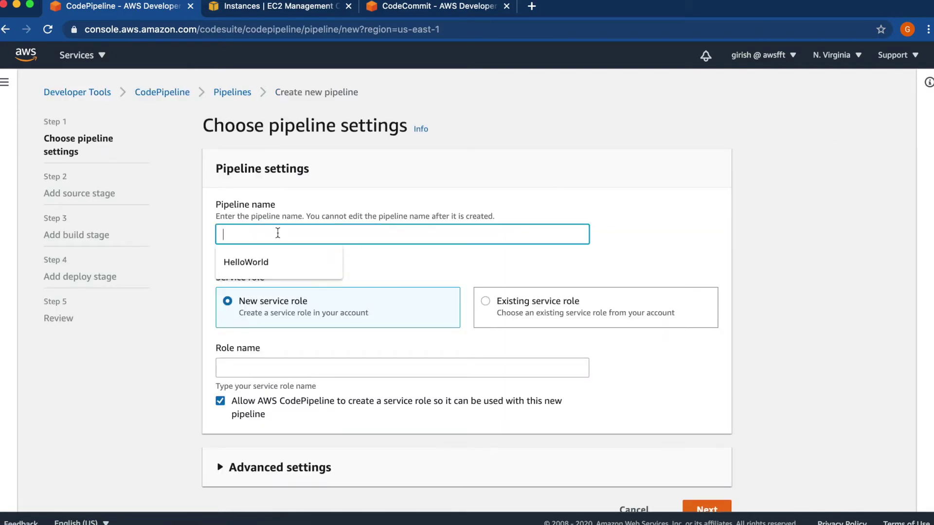
{"action": "left_click", "coordinate": [261, 255]}
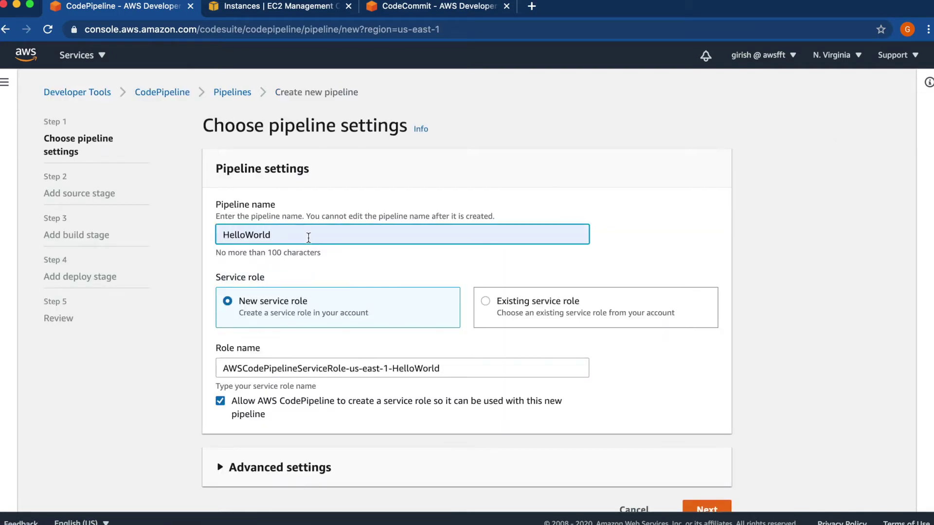
{"action": "type", "text": "_pipeline"}
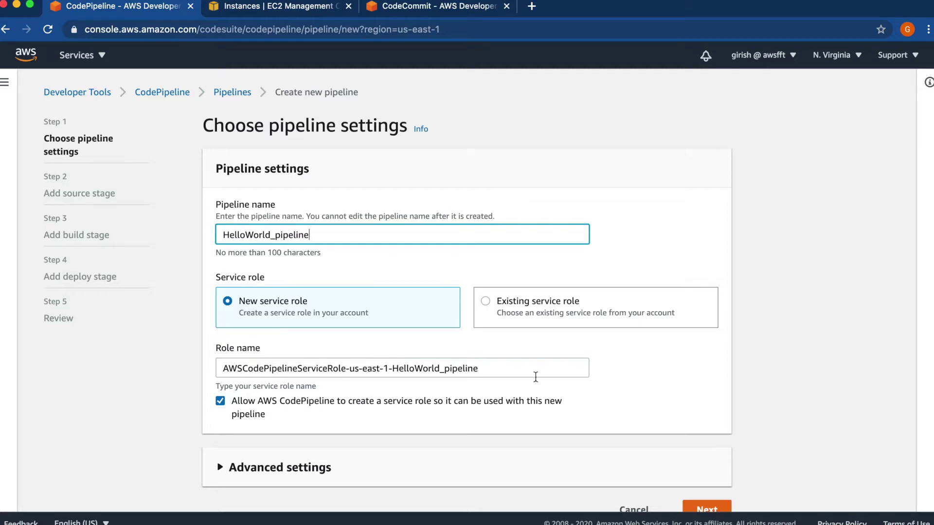
{"action": "left_click", "coordinate": [626, 373]}
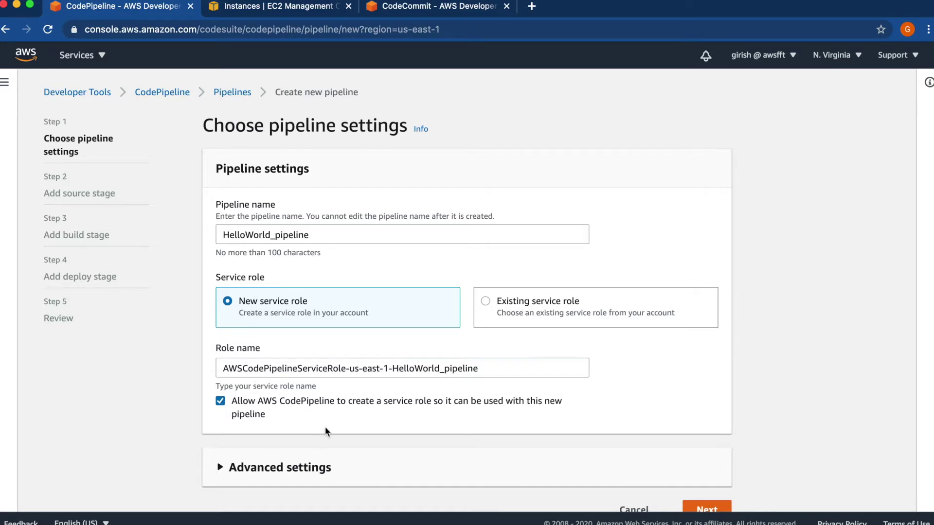
- Keep the default artifact store location and AWS managed key under Advanced settings, then continue
{"action": "scroll", "coordinate": [333, 427], "scroll_direction": "down", "scroll_amount": 2}
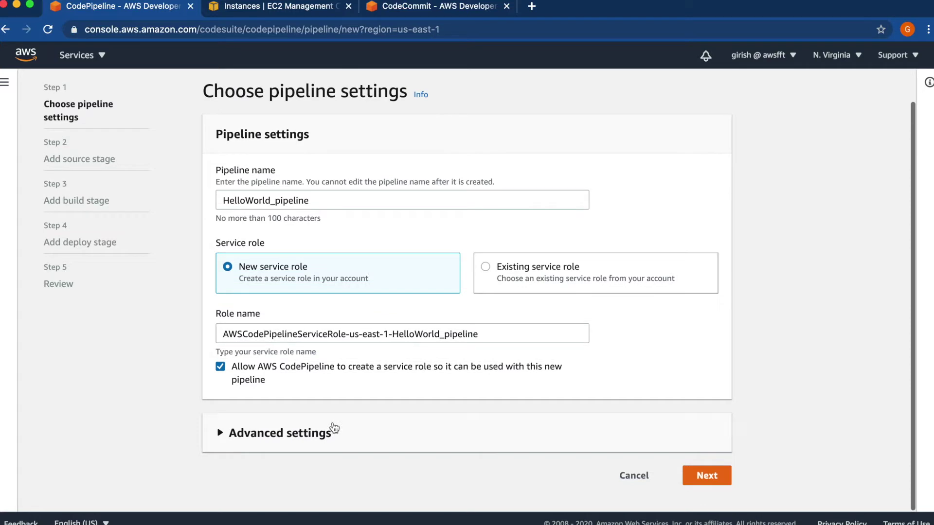
{"action": "left_click", "coordinate": [221, 434]}
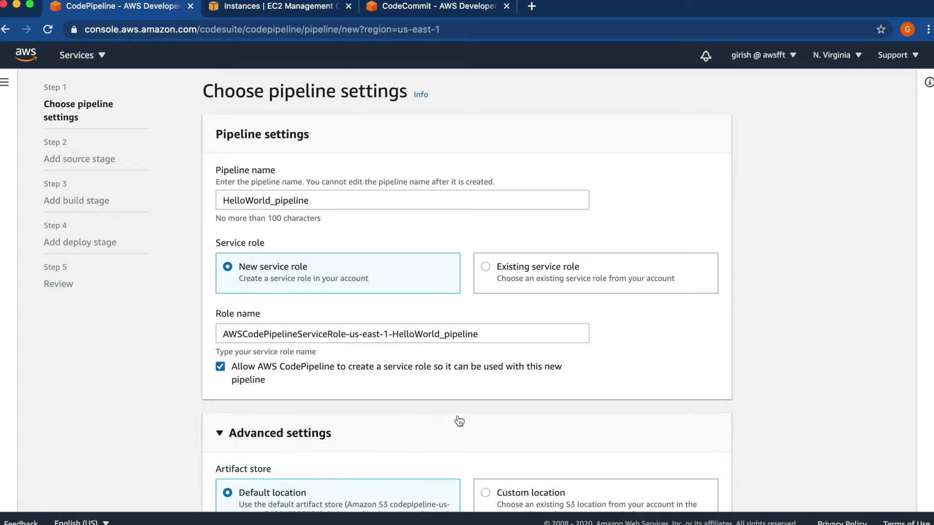
{"action": "scroll", "coordinate": [466, 414], "scroll_direction": "down", "scroll_amount": 4}
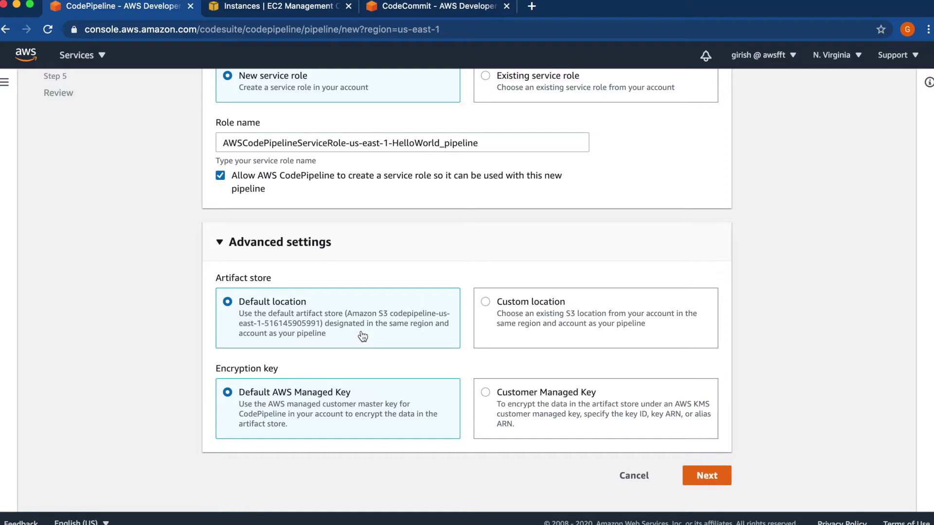
{"action": "left_click", "coordinate": [487, 302]}
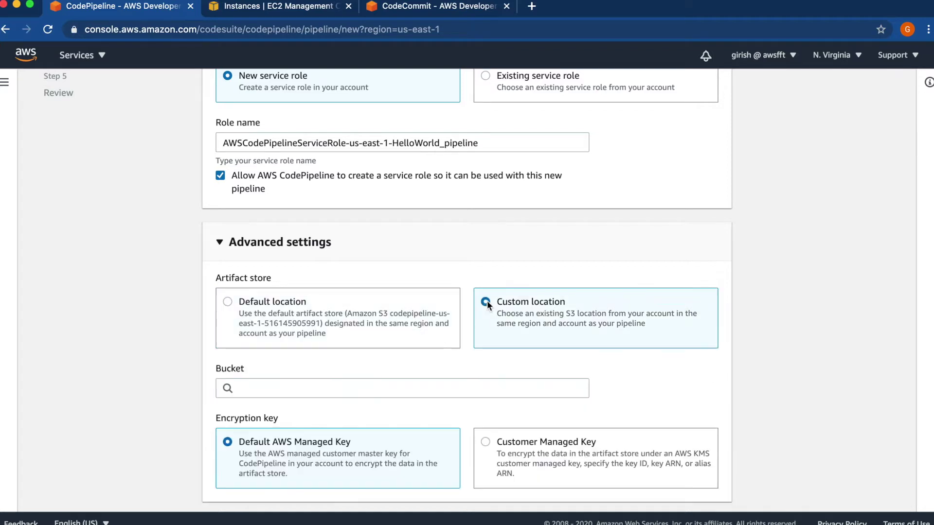
{"action": "left_click", "coordinate": [369, 388]}
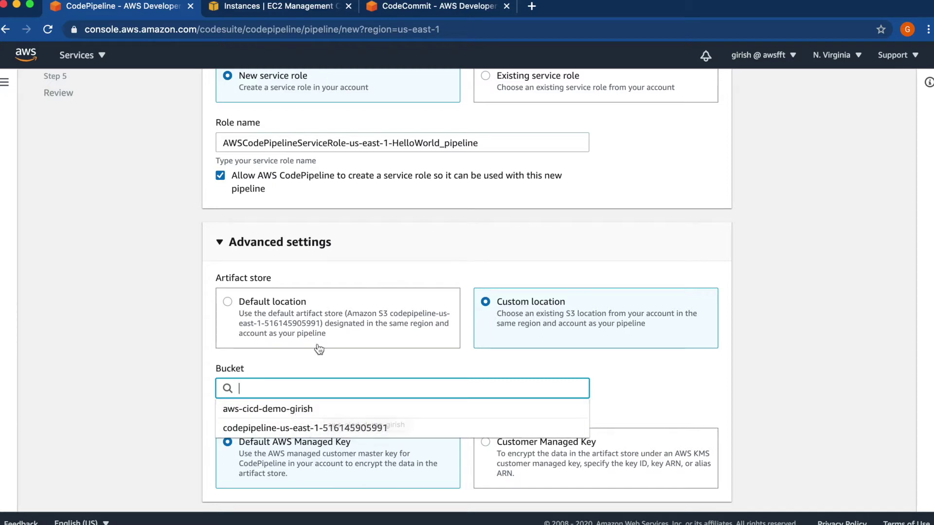
{"action": "left_click", "coordinate": [228, 304]}
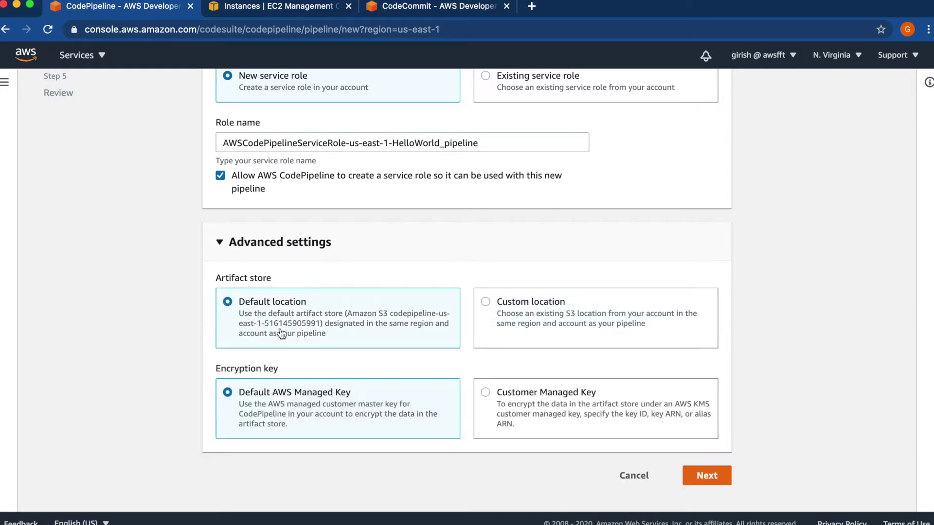
{"action": "left_click", "coordinate": [486, 304]}
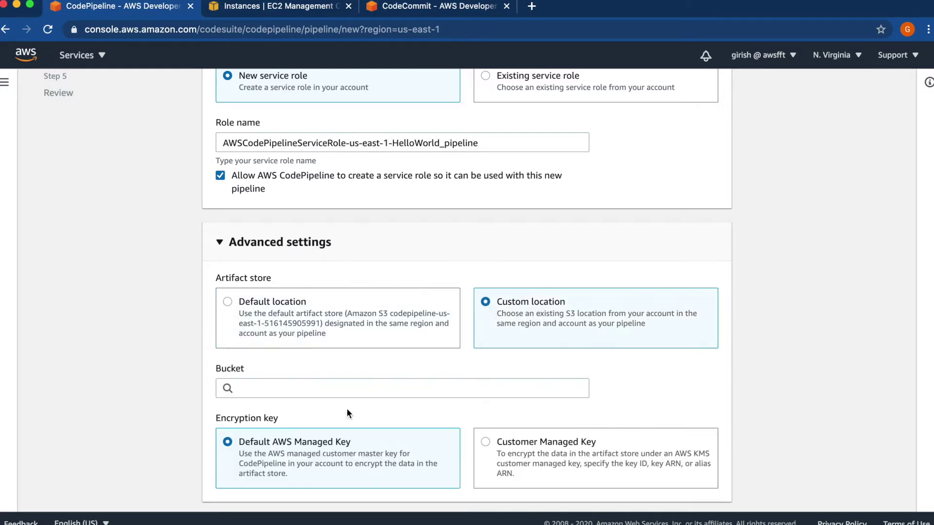
{"action": "left_click", "coordinate": [323, 387]}
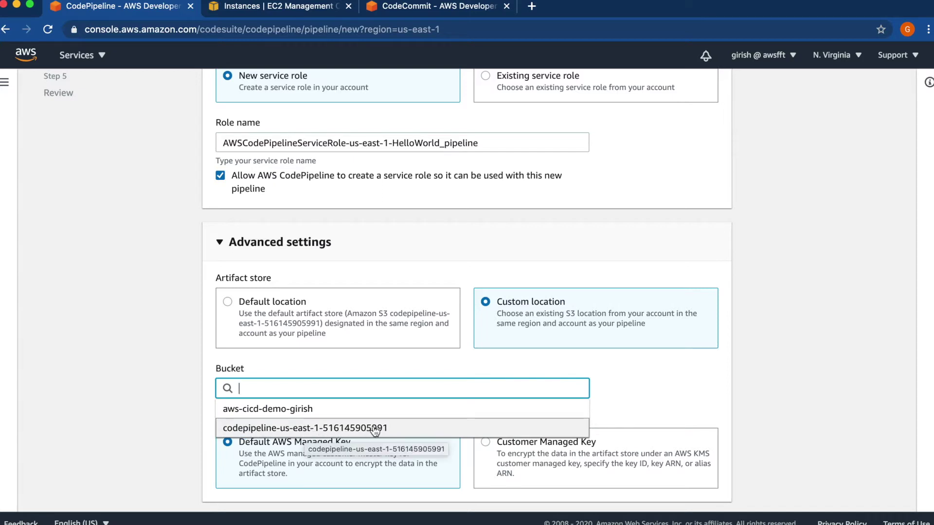
{"action": "left_click", "coordinate": [229, 302]}
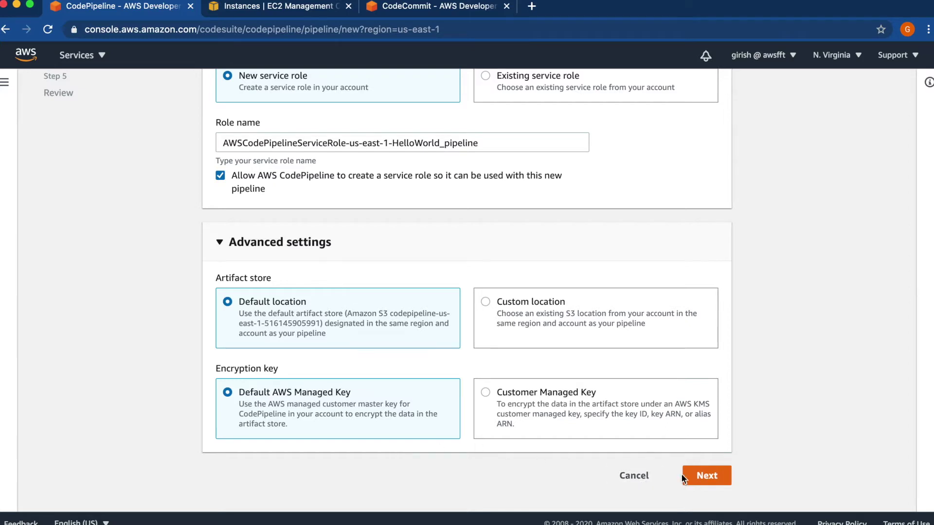
{"action": "left_click", "coordinate": [706, 476]}
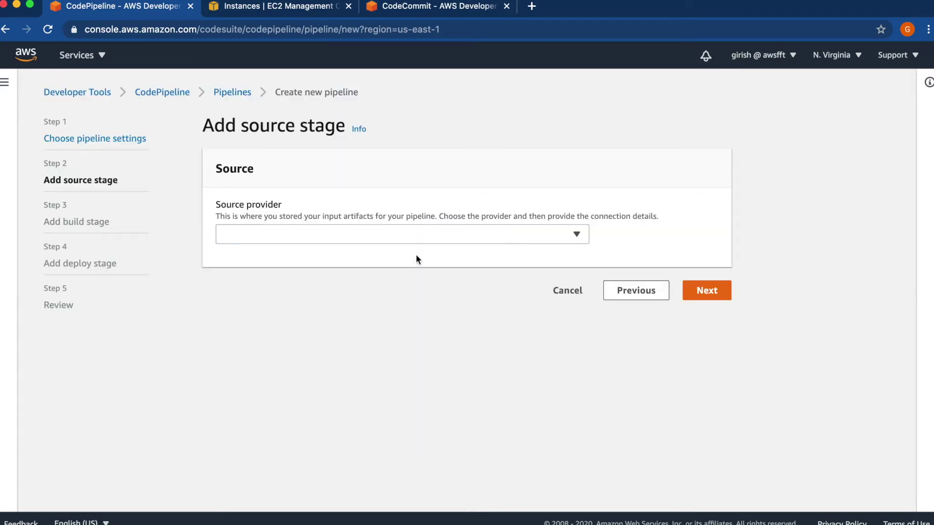
- Use AWS CodeCommit repository HelloWorld, branch master, with CloudWatch Events detection as the source
{"action": "left_click", "coordinate": [377, 238]}
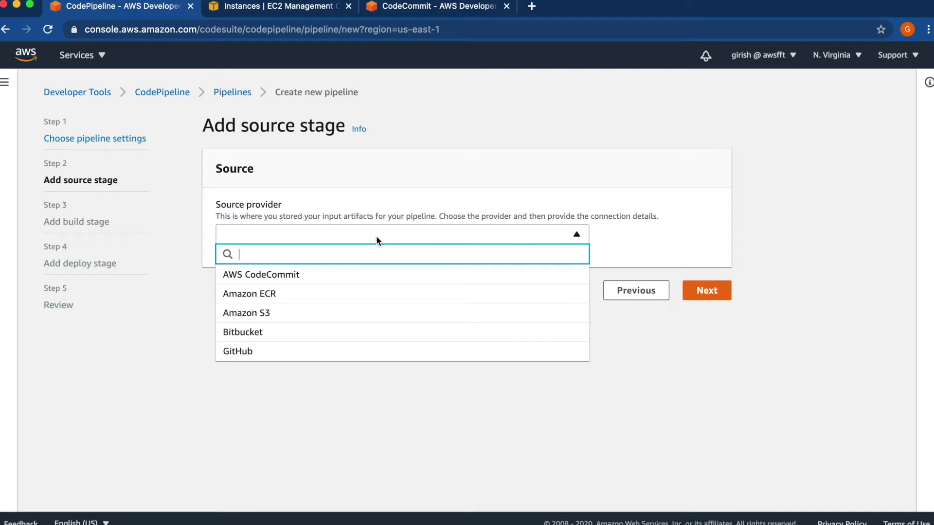
{"action": "left_click", "coordinate": [284, 277]}
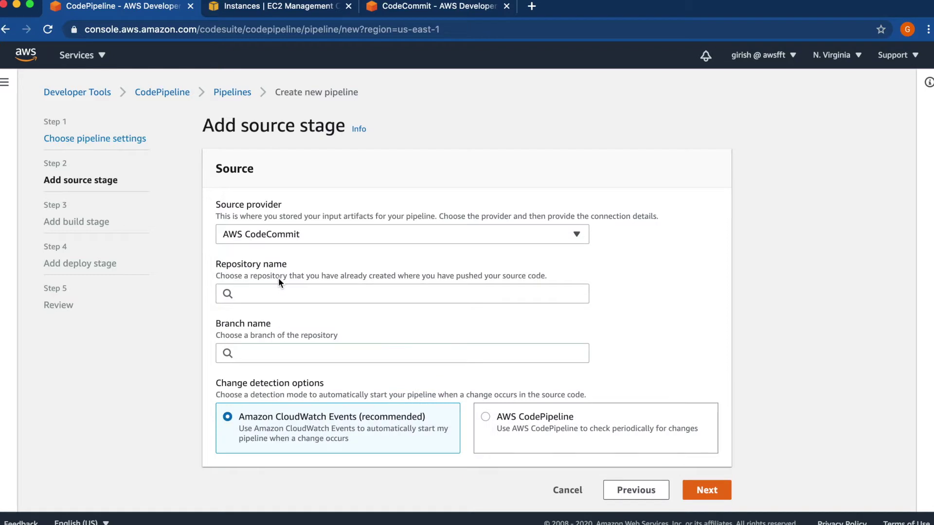
{"action": "left_click", "coordinate": [256, 294]}
{"action": "left_click", "coordinate": [256, 314]}
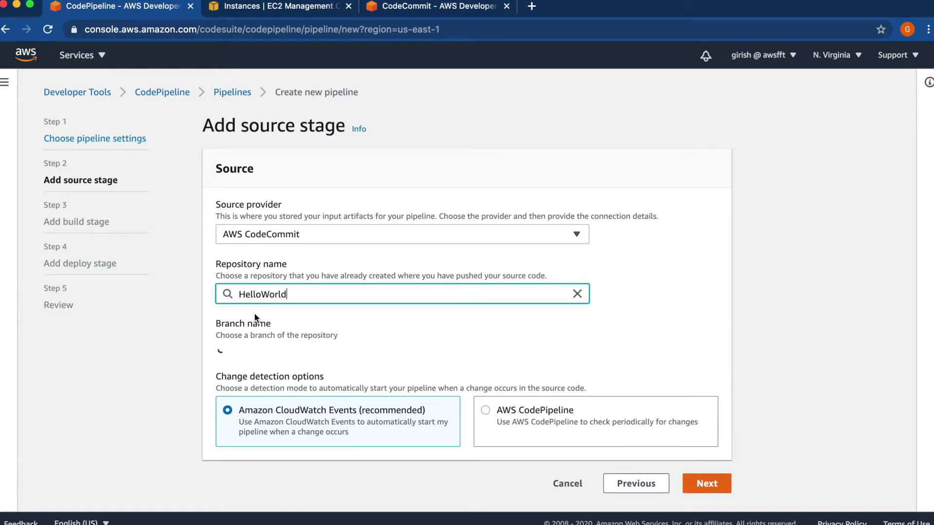
{"action": "left_click", "coordinate": [297, 354]}
{"action": "left_click", "coordinate": [249, 374]}
{"action": "left_click", "coordinate": [644, 338]}
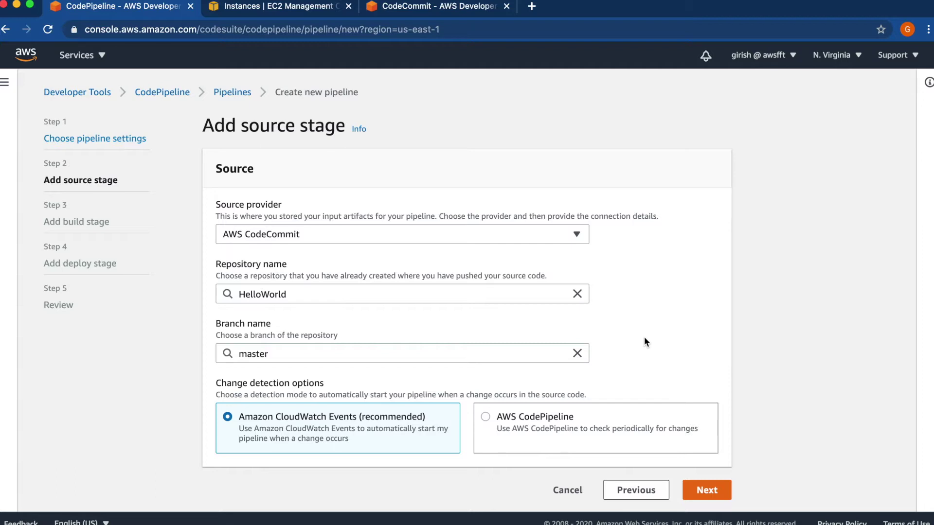
{"action": "scroll", "coordinate": [644, 338], "scroll_direction": "down", "scroll_amount": 1}
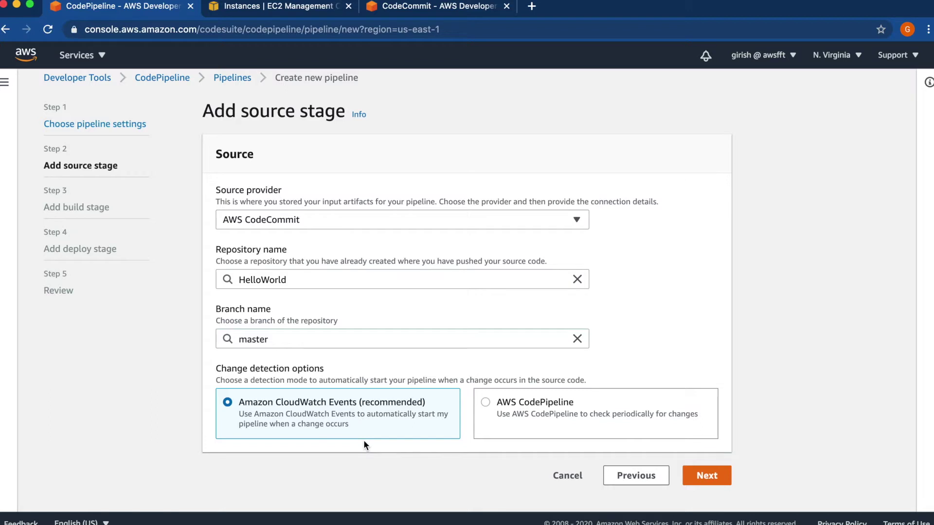
{"action": "left_click", "coordinate": [701, 482]}
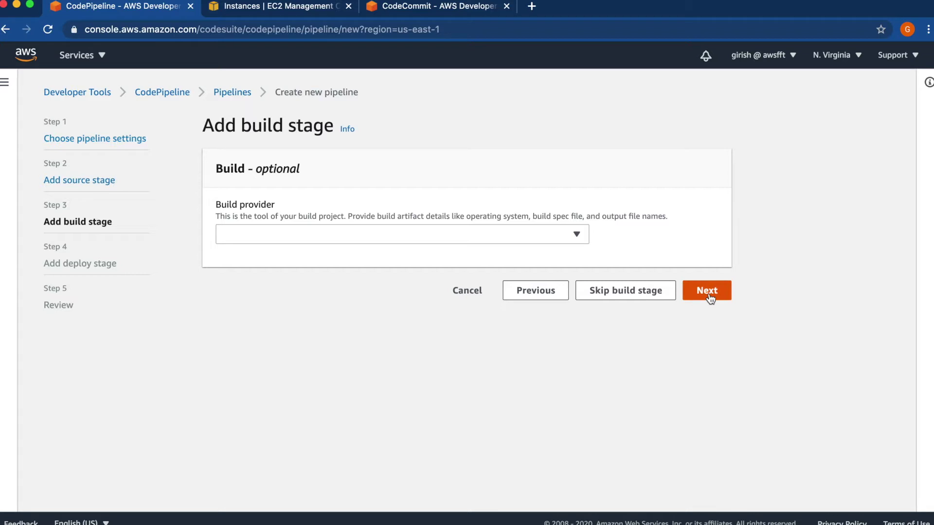
- Skip the build stage and choose AWS CodeDeploy as the deploy provider
{"action": "left_click", "coordinate": [638, 297]}
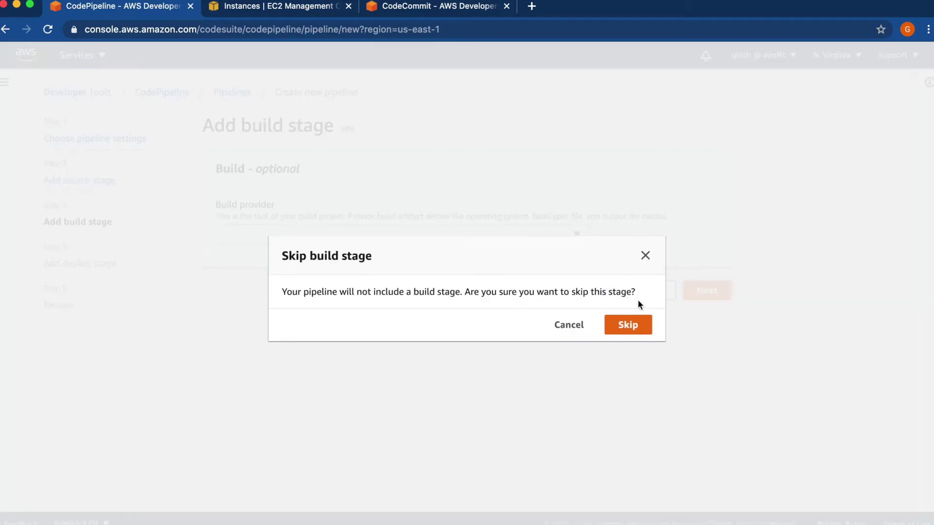
{"action": "left_click", "coordinate": [631, 325]}
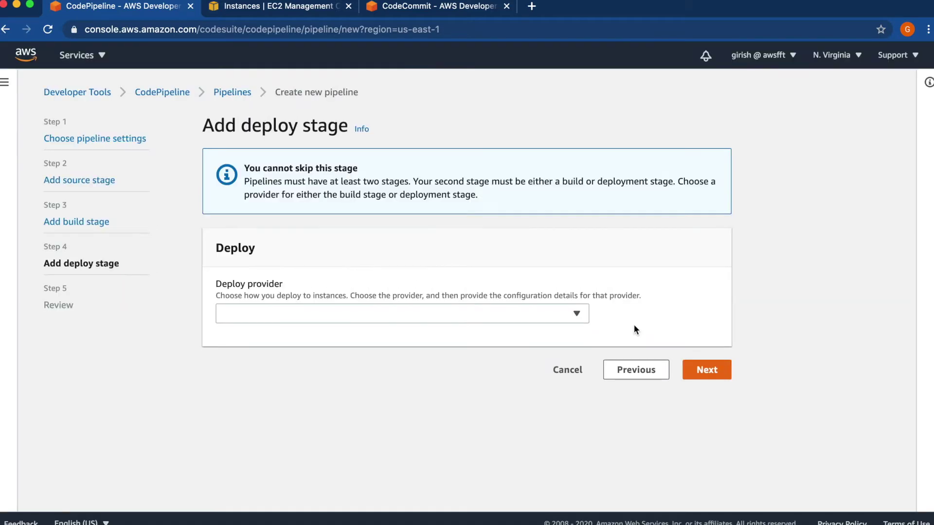
{"action": "left_click", "coordinate": [575, 322]}
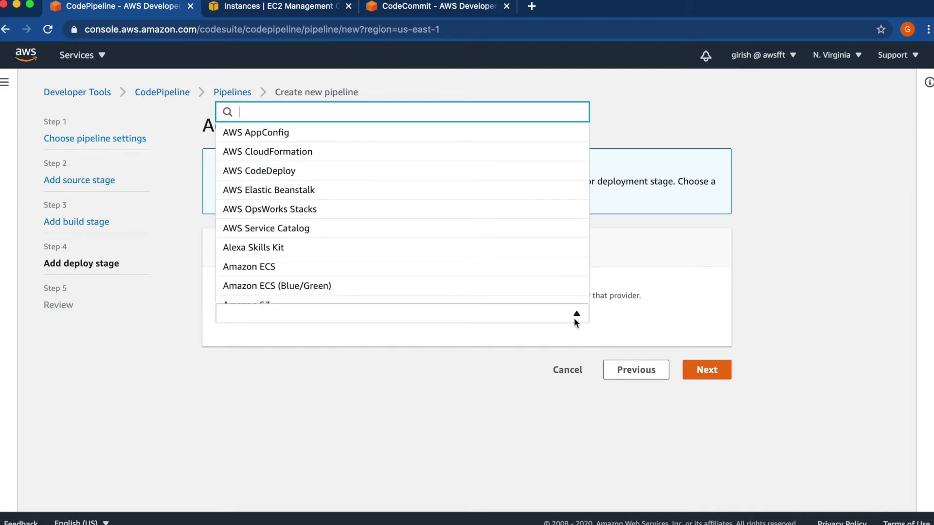
{"action": "type", "text": "dep"}
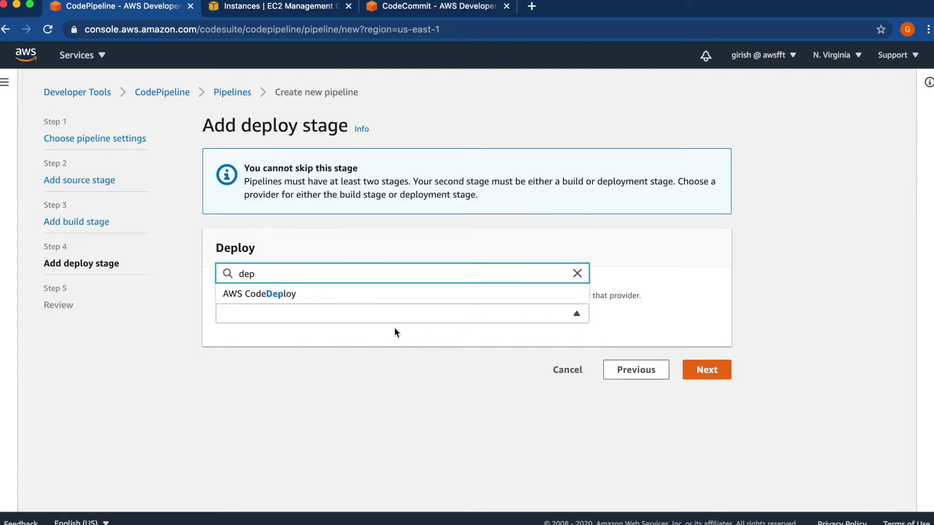
{"action": "left_click", "coordinate": [268, 294]}
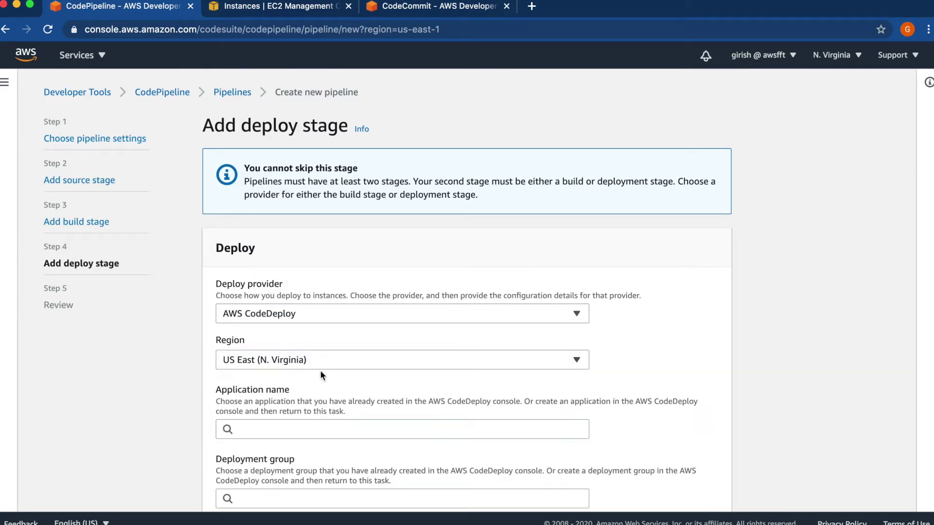
- Select application HelloWorld and deployment group MyDevInstances, then go to the review step
{"action": "scroll", "coordinate": [680, 340], "scroll_direction": "down", "scroll_amount": 3}
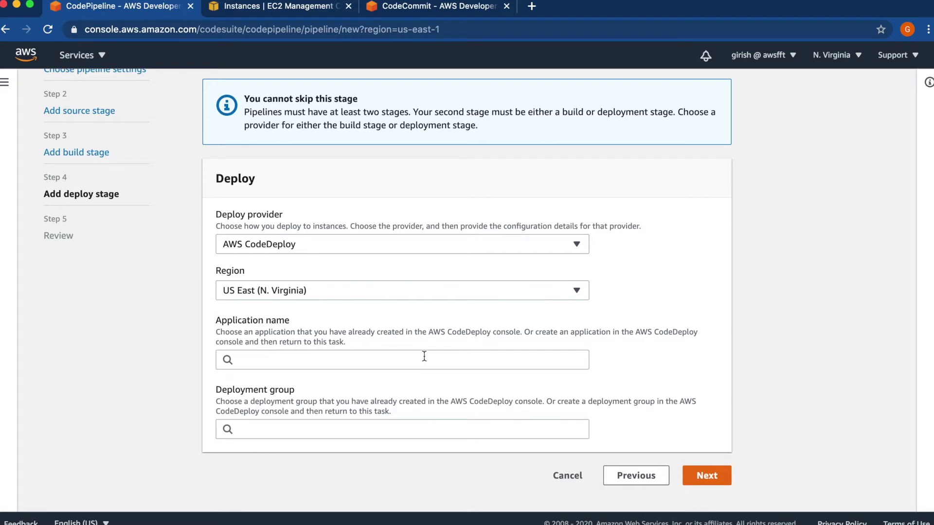
{"action": "left_click", "coordinate": [425, 359]}
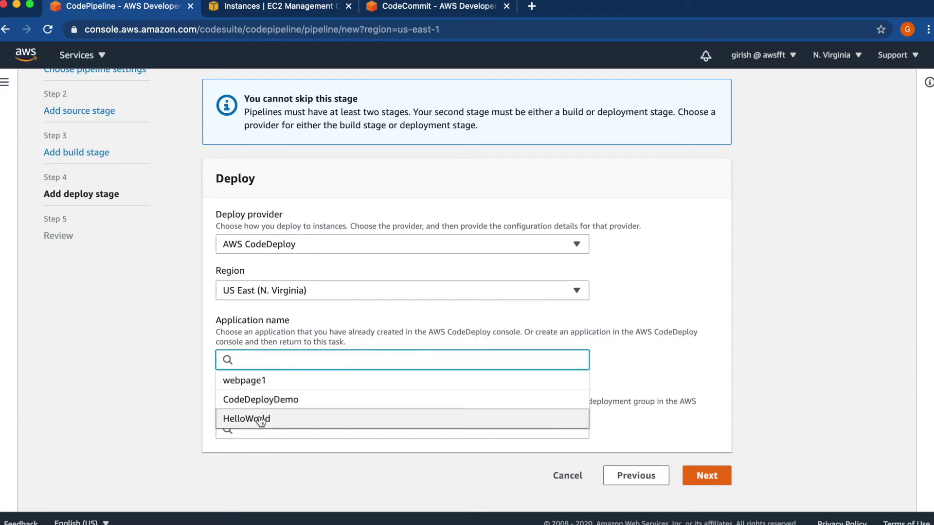
{"action": "left_click", "coordinate": [246, 419]}
{"action": "left_click", "coordinate": [262, 436]}
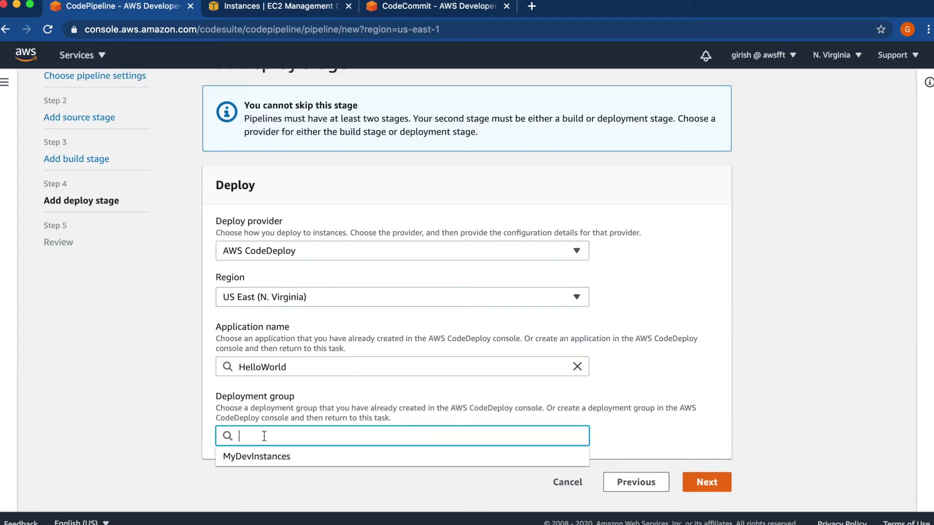
{"action": "left_click", "coordinate": [263, 457]}
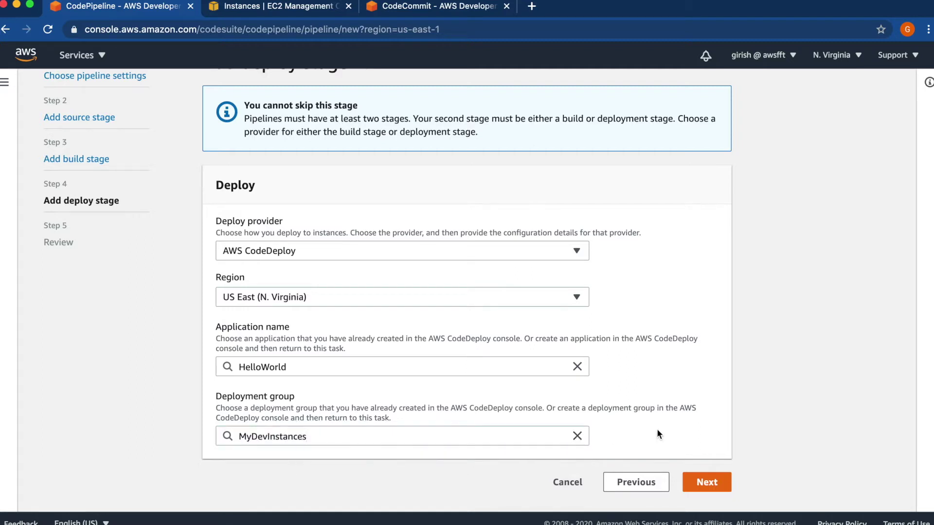
{"action": "left_click", "coordinate": [706, 483]}
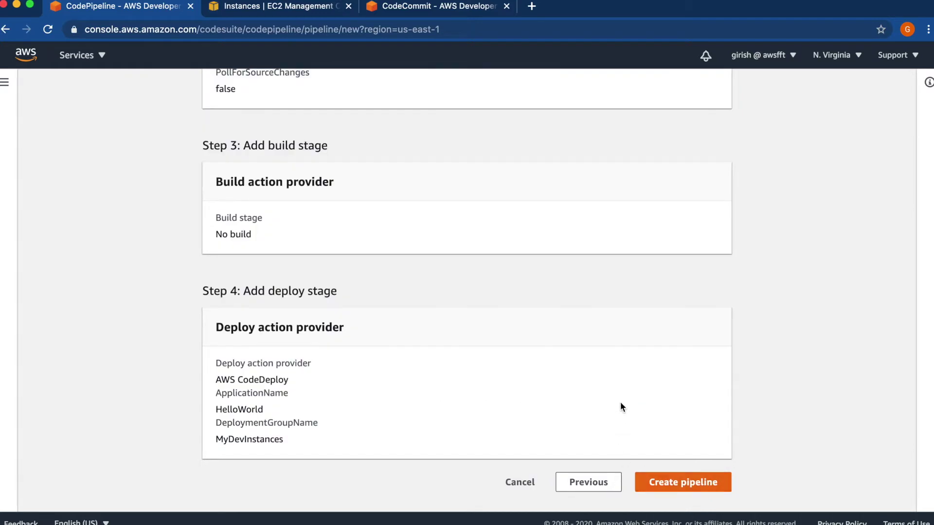
- Look over the HelloWorld_pipeline review summary and create the pipeline
{"action": "scroll", "coordinate": [621, 404], "scroll_direction": "up", "scroll_amount": 5}
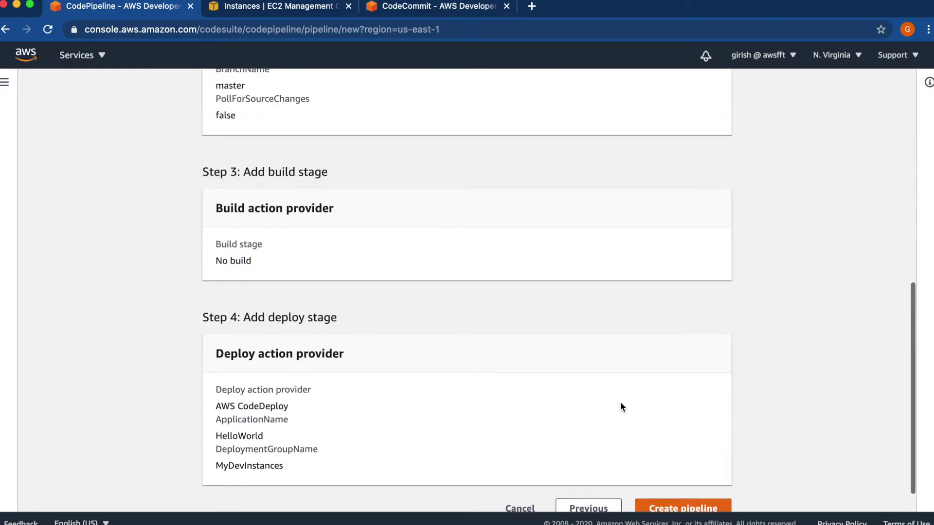
{"action": "scroll", "coordinate": [620, 406], "scroll_direction": "up", "scroll_amount": 4}
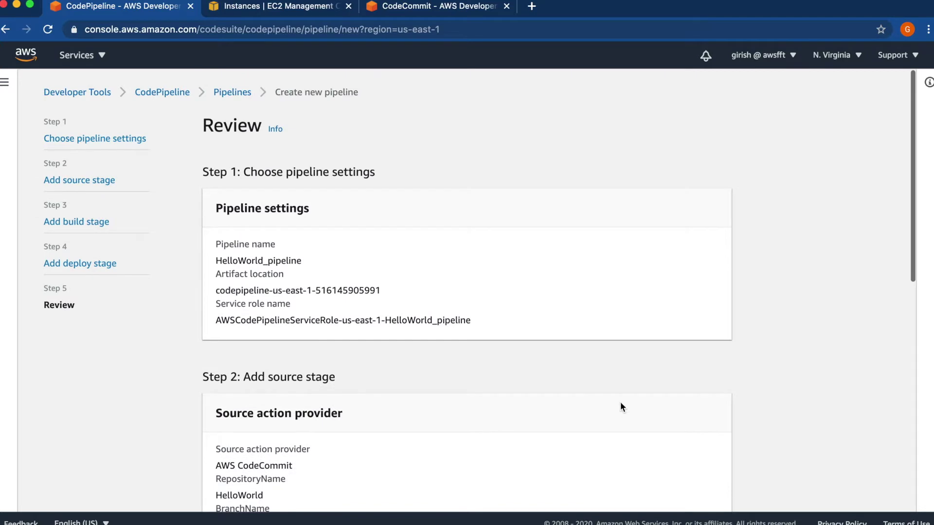
{"action": "scroll", "coordinate": [620, 407], "scroll_direction": "down", "scroll_amount": 1}
{"action": "scroll", "coordinate": [620, 406], "scroll_direction": "down", "scroll_amount": 1}
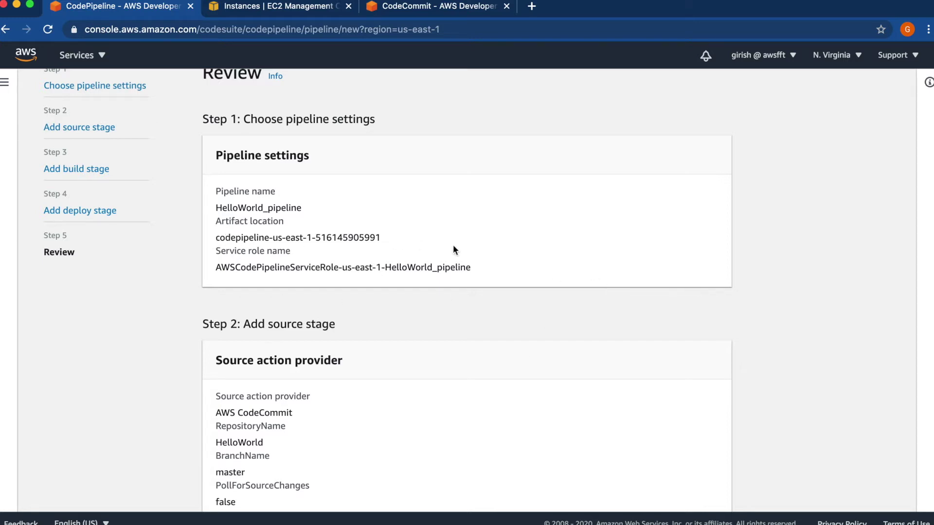
{"action": "scroll", "coordinate": [454, 248], "scroll_direction": "down", "scroll_amount": 5}
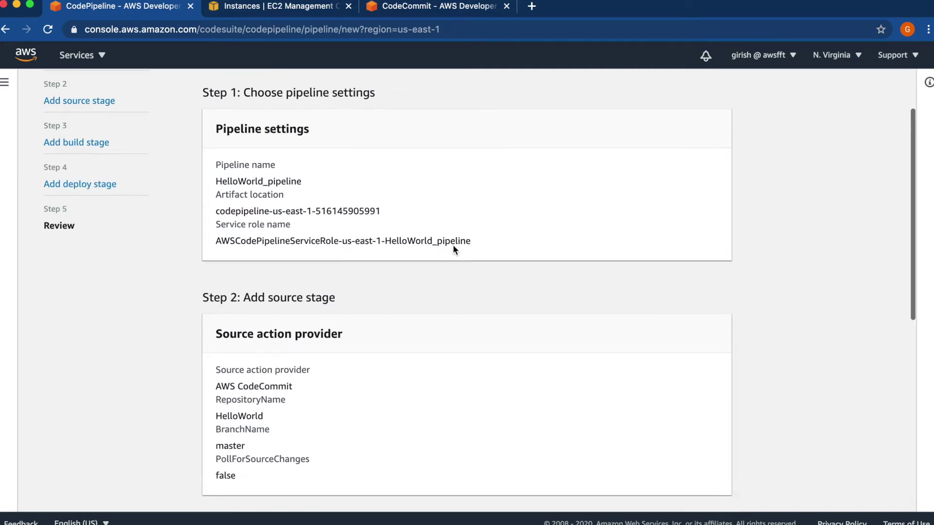
{"action": "scroll", "coordinate": [453, 249], "scroll_direction": "down", "scroll_amount": 4}
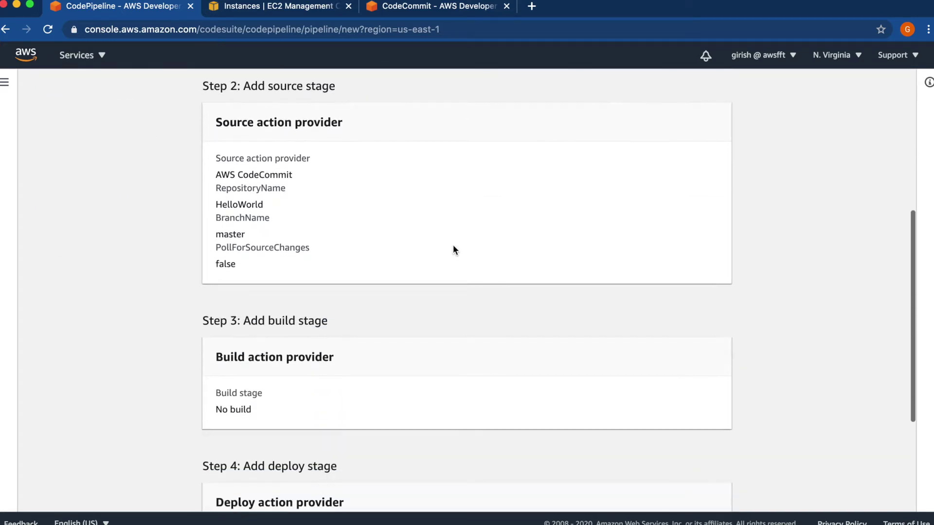
{"action": "scroll", "coordinate": [453, 249], "scroll_direction": "down", "scroll_amount": 2}
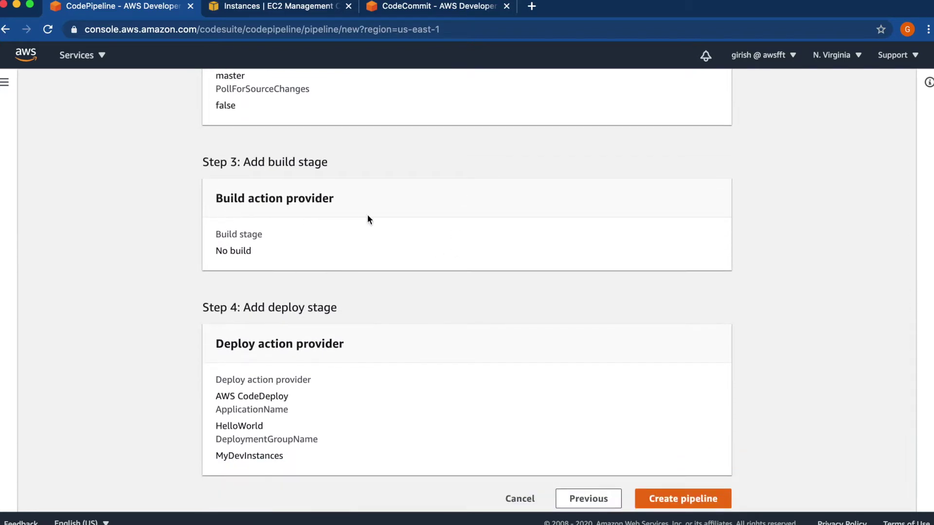
{"action": "scroll", "coordinate": [368, 218], "scroll_direction": "down", "scroll_amount": 1}
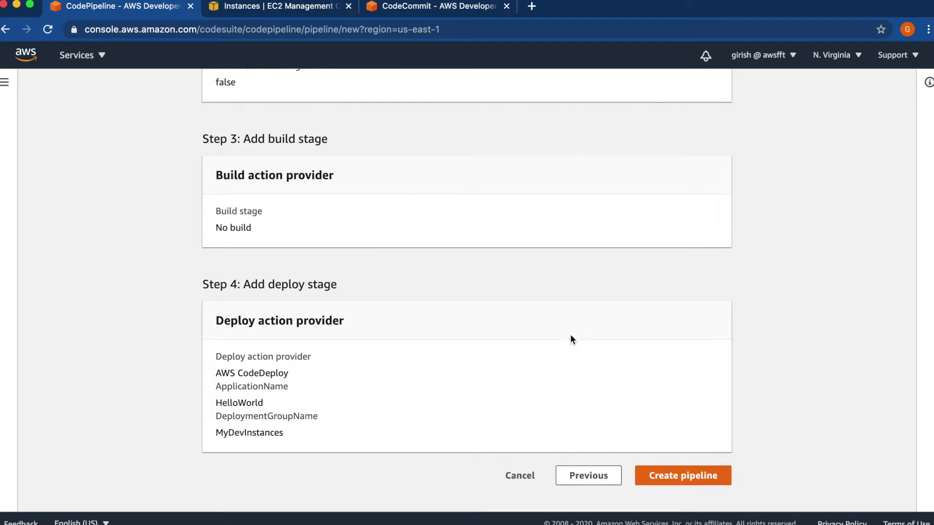
{"action": "left_click", "coordinate": [673, 482]}
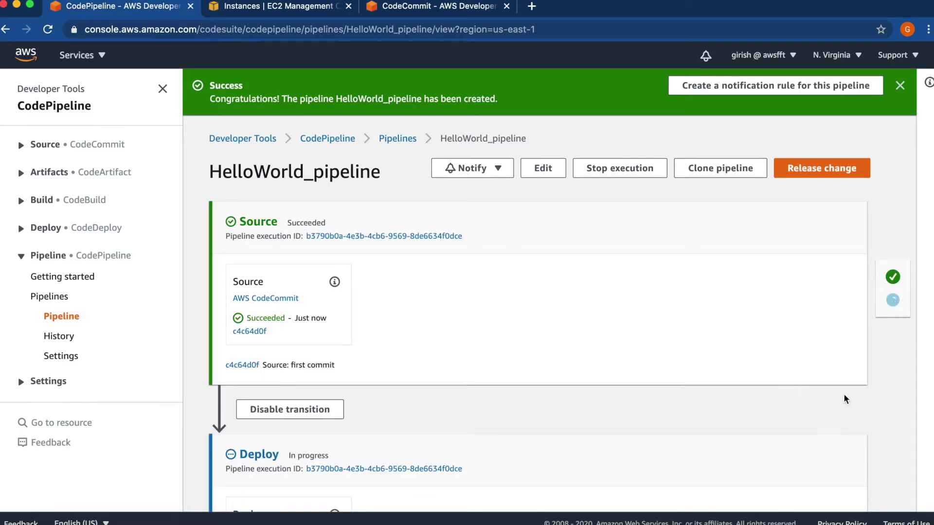
- Scroll down to watch the Deploy stage running through AWS CodeDeploy
{"action": "scroll", "coordinate": [881, 405], "scroll_direction": "down", "scroll_amount": 5}
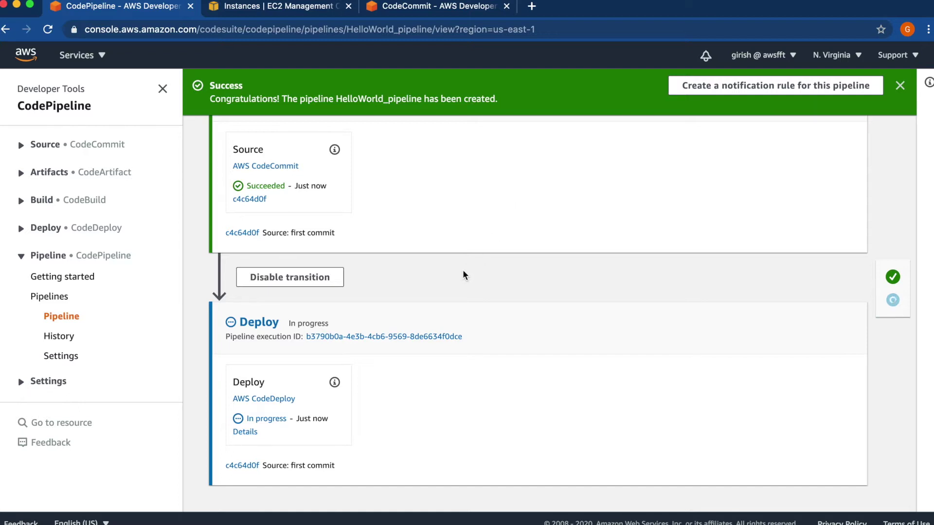
- Open deployment d-LLZ8Q99N6 and check that the instance's lifecycle events all succeeded
{"action": "left_click", "coordinate": [248, 431]}
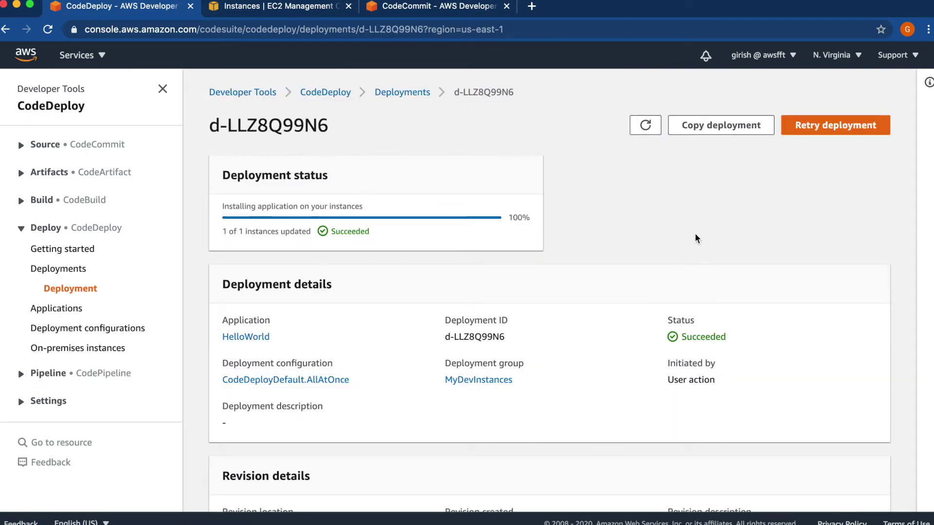
{"action": "scroll", "coordinate": [696, 238], "scroll_direction": "down", "scroll_amount": 5}
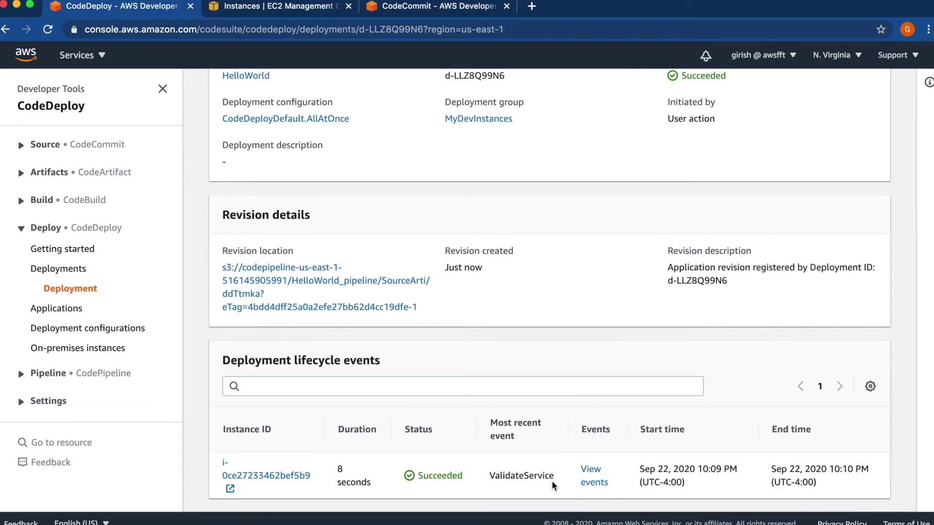
{"action": "left_click", "coordinate": [598, 485]}
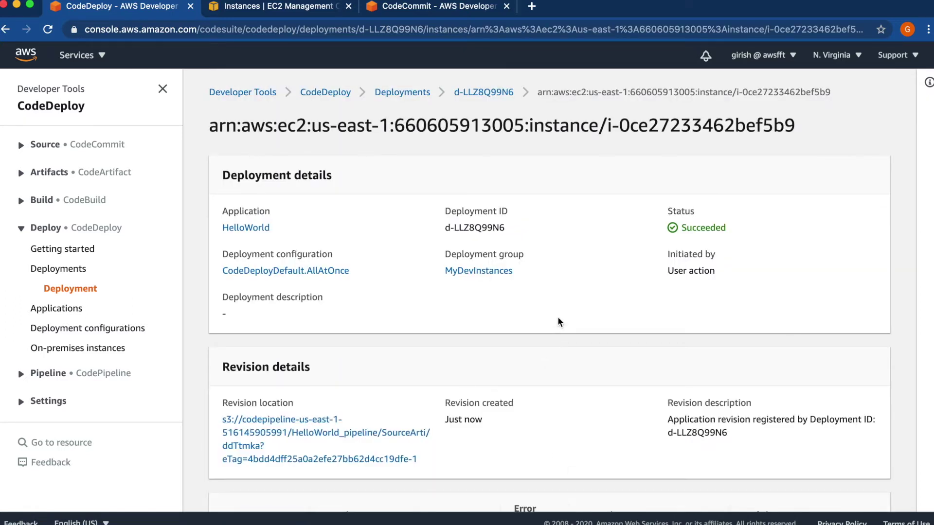
{"action": "scroll", "coordinate": [559, 320], "scroll_direction": "down", "scroll_amount": 5}
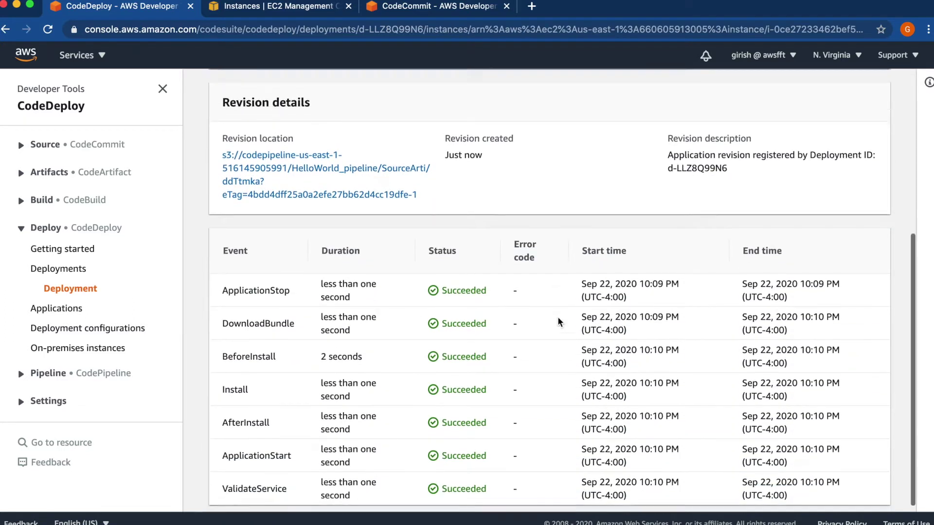
{"action": "scroll", "coordinate": [559, 321], "scroll_direction": "down", "scroll_amount": 1}
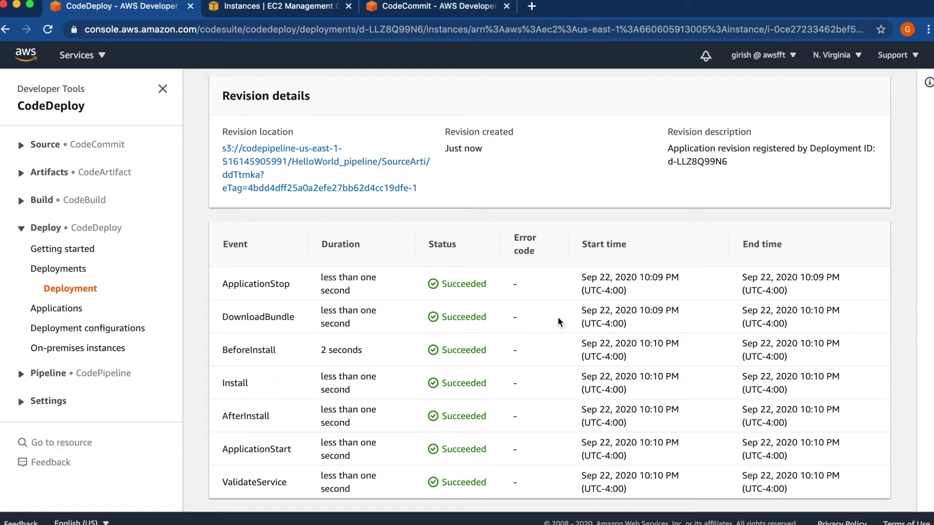
{"action": "scroll", "coordinate": [559, 321], "scroll_direction": "up", "scroll_amount": 6}
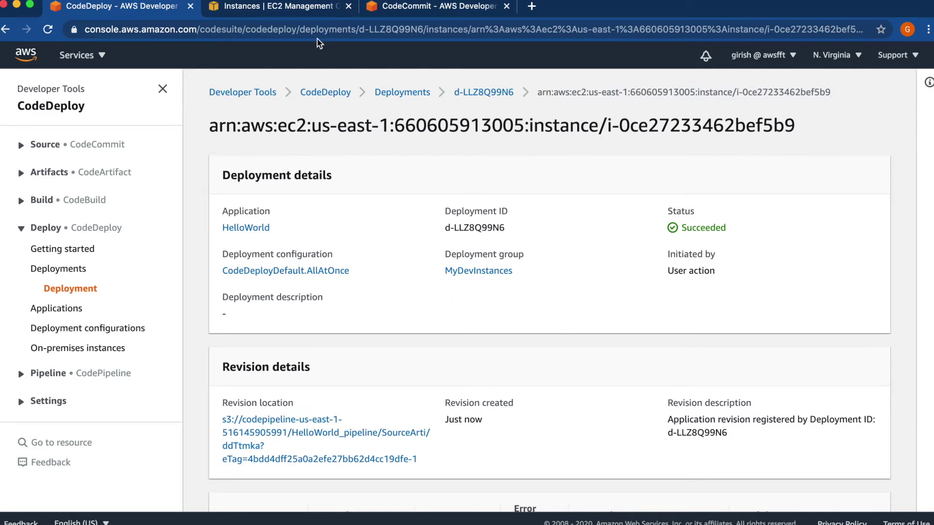
- Reload the EC2 Instances page and copy public DNS ec2-54-84-155-138.compute-1.amazonaws.com into a new tab
{"action": "left_click", "coordinate": [289, 12]}
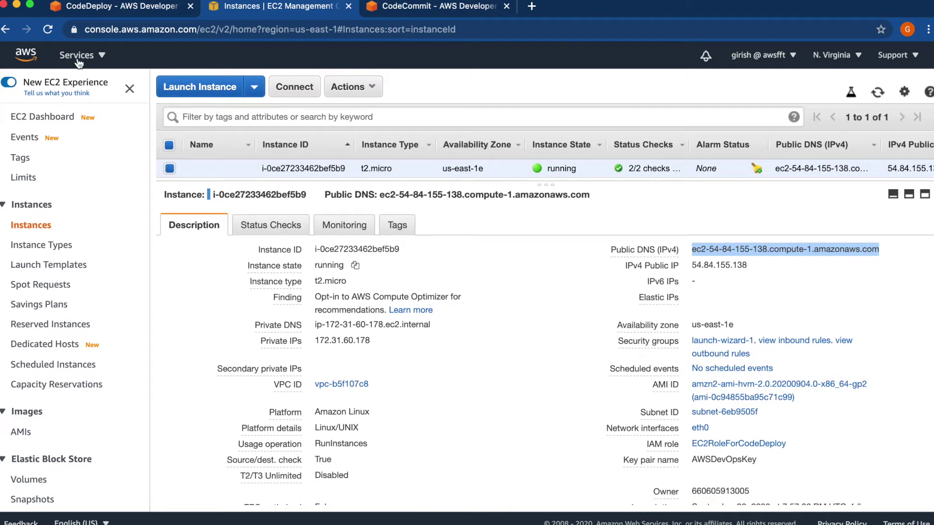
{"action": "left_click", "coordinate": [48, 30]}
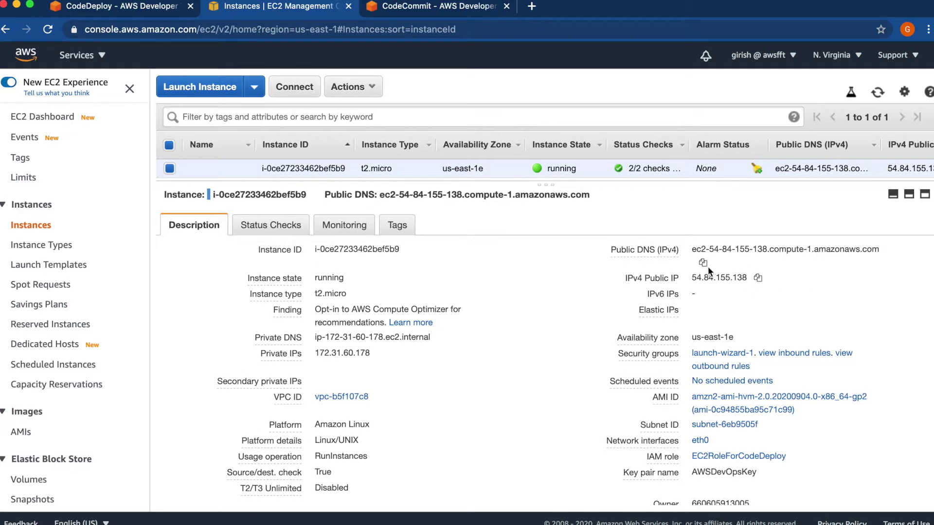
{"action": "left_click", "coordinate": [703, 263]}
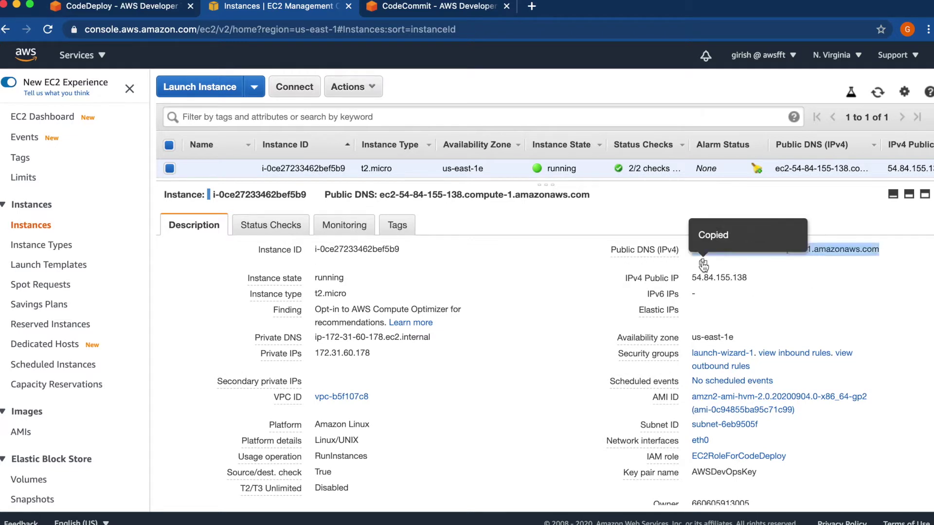
{"action": "left_click", "coordinate": [530, 11]}
- Load the deployed site showing 'Hello World from AWSLearn', then return to the CodeDeploy deployment
{"action": "key", "text": "super+v"}
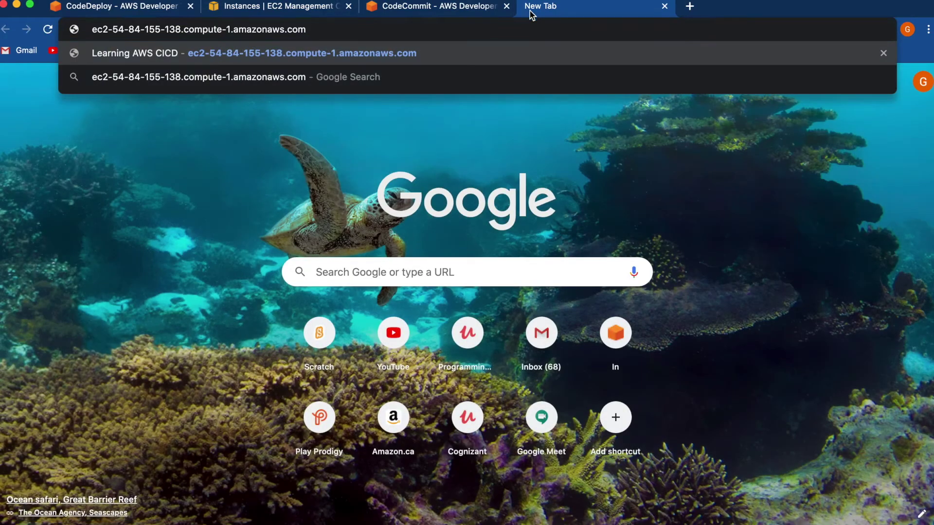
{"action": "key", "text": "Return"}
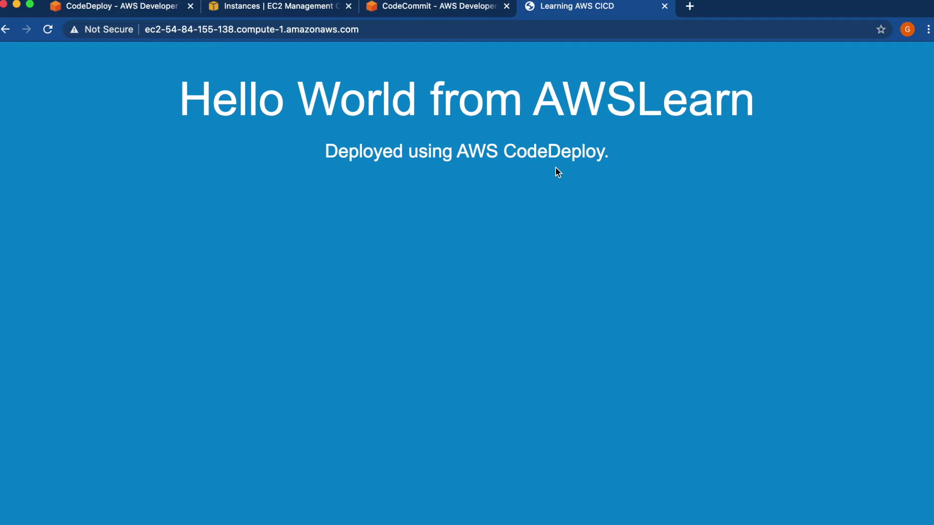
{"action": "left_click", "coordinate": [147, 10]}
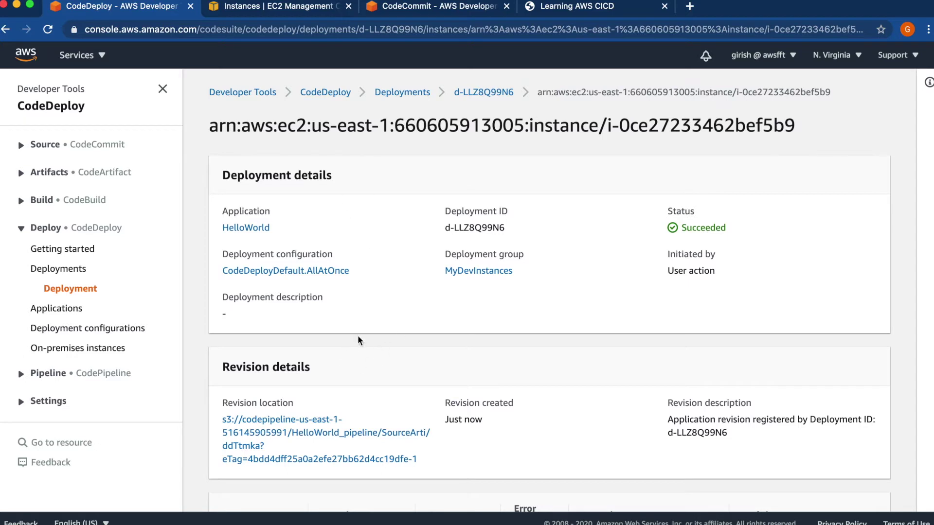
- Review the deployment's revision details and events, then view the HelloWorld appspec.yml in CodeCommit
{"action": "scroll", "coordinate": [401, 320], "scroll_direction": "down", "scroll_amount": 3}
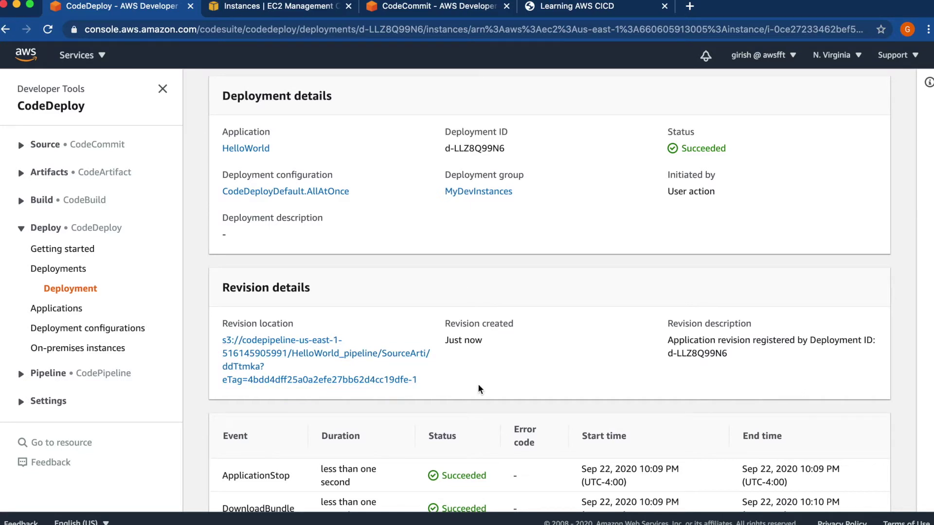
{"action": "scroll", "coordinate": [480, 389], "scroll_direction": "down", "scroll_amount": 1}
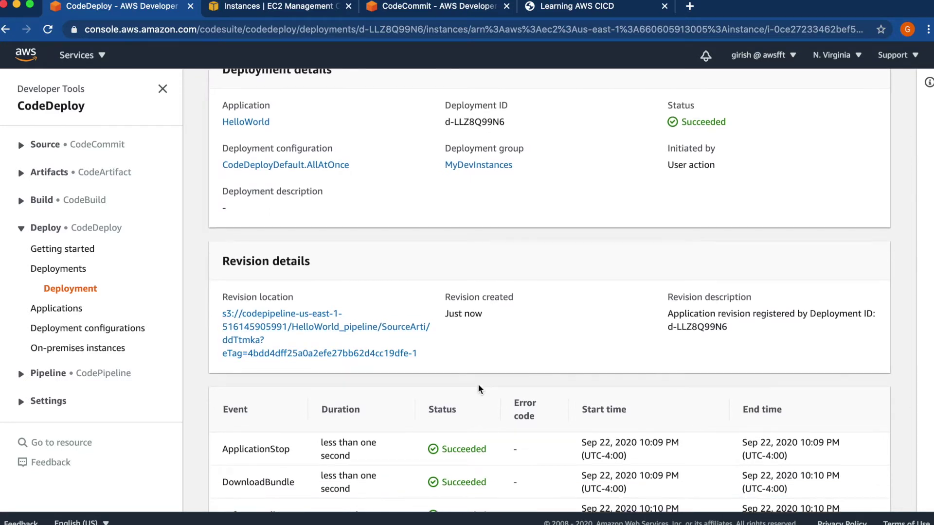
{"action": "scroll", "coordinate": [480, 389], "scroll_direction": "down", "scroll_amount": 1}
{"action": "left_click_drag", "start_coordinate": [220, 290], "coordinate": [214, 298]}
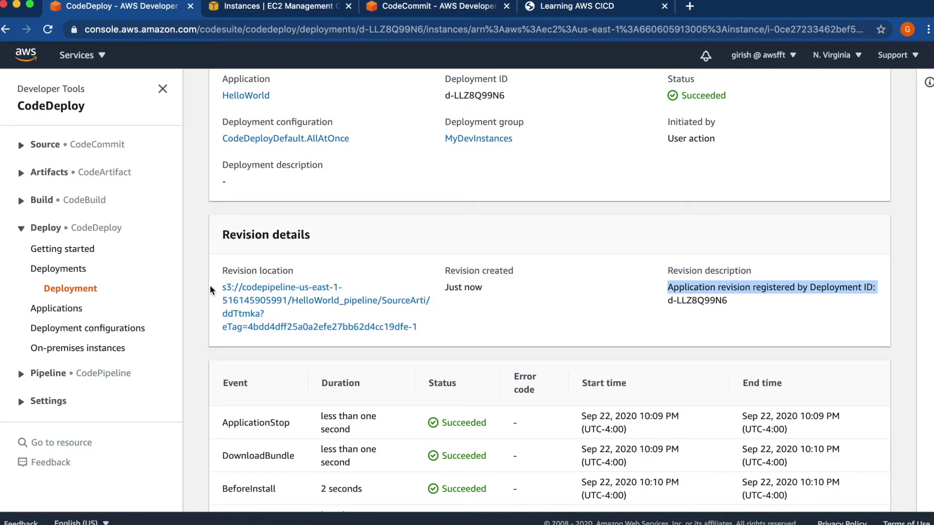
{"action": "left_click", "coordinate": [426, 10]}
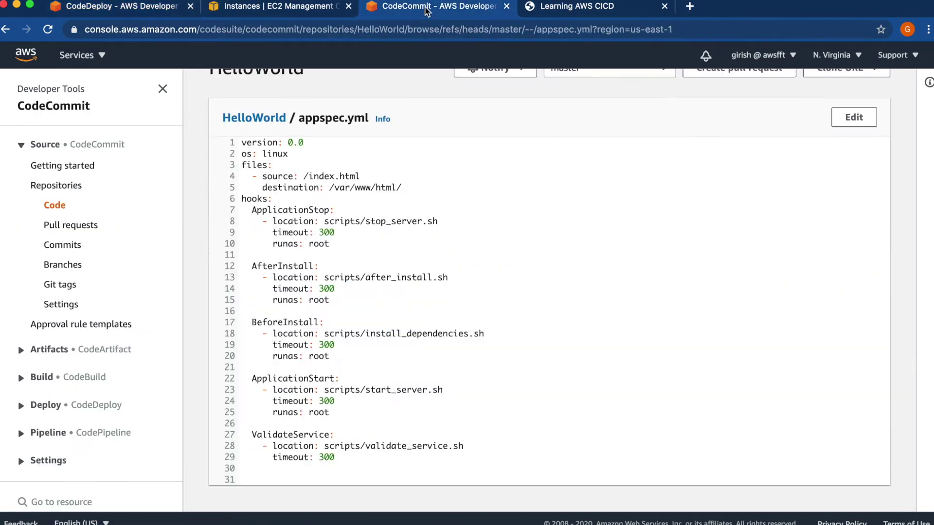
- Browse the codepipeline-us-east-1 bucket to HelloWorld_pipeline/SourceArti, showing the 2.1 KB ddTtmka artifact
{"action": "left_click", "coordinate": [73, 61]}
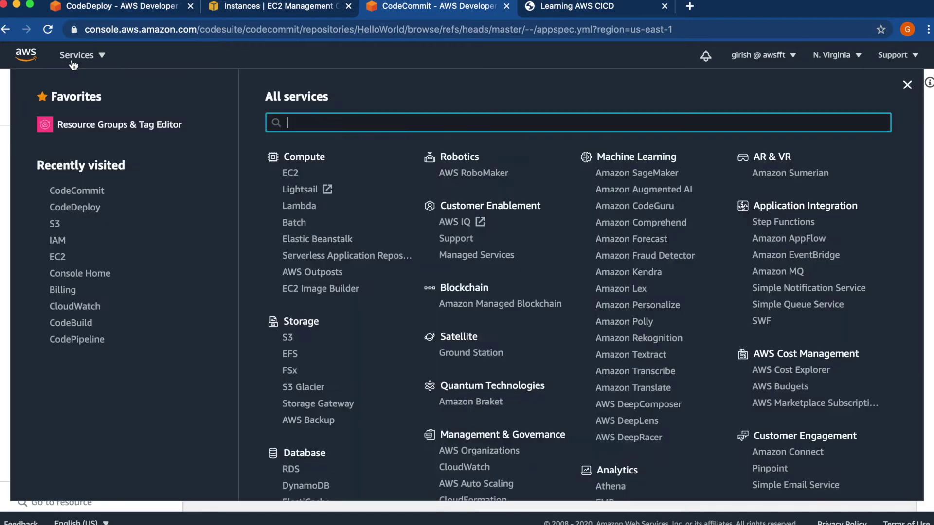
{"action": "left_click", "coordinate": [55, 225]}
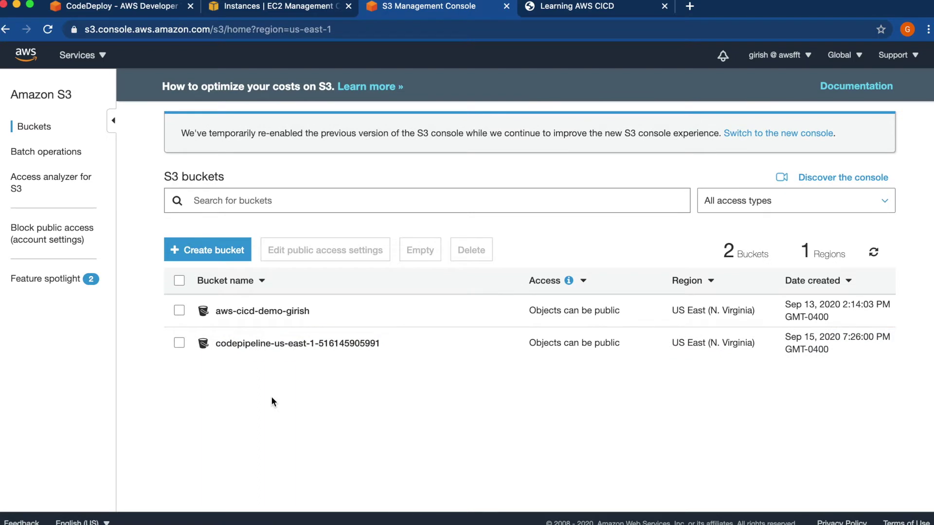
{"action": "left_click", "coordinate": [875, 254]}
{"action": "left_click", "coordinate": [301, 344]}
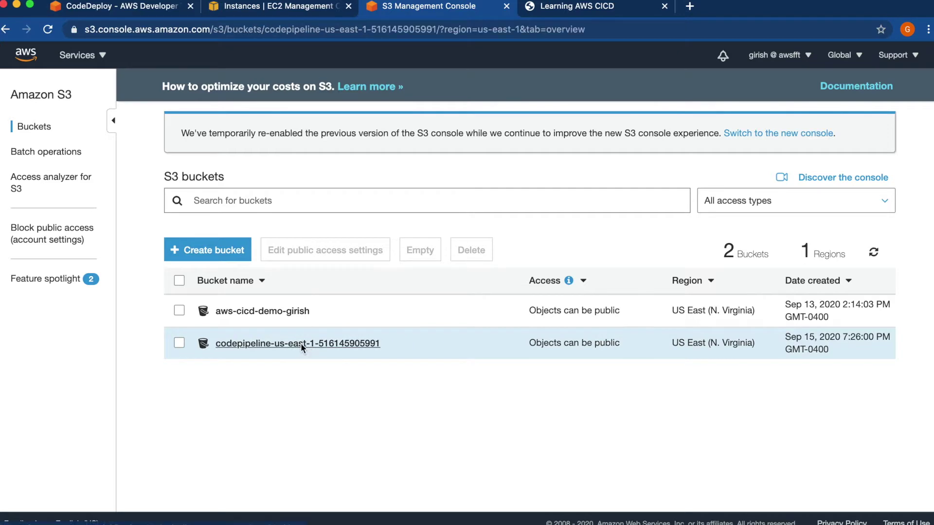
{"action": "left_click", "coordinate": [141, 344]}
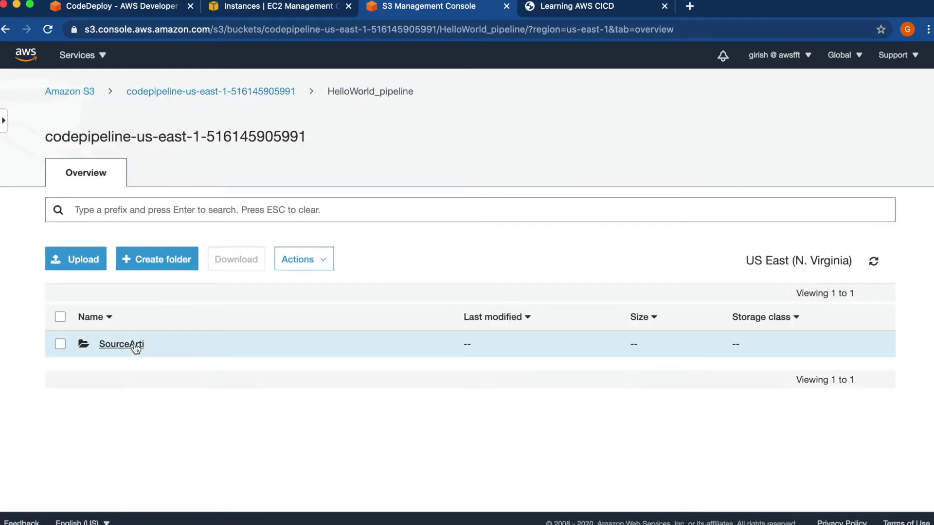
{"action": "left_click", "coordinate": [135, 346]}
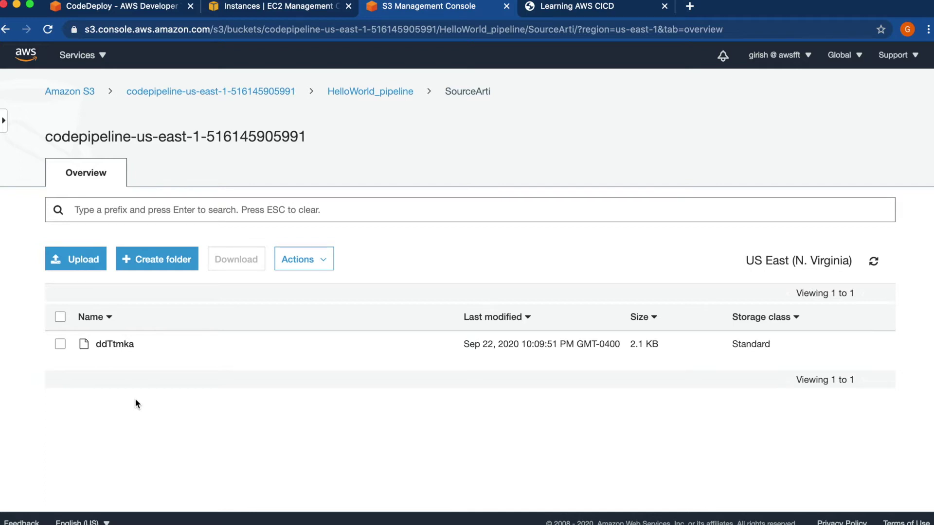
{"action": "left_click", "coordinate": [125, 11]}
- Review the succeeded deployment, then go to the pipelines list where HelloWorld_pipeline shows Succeeded
{"action": "left_click", "coordinate": [567, 317]}
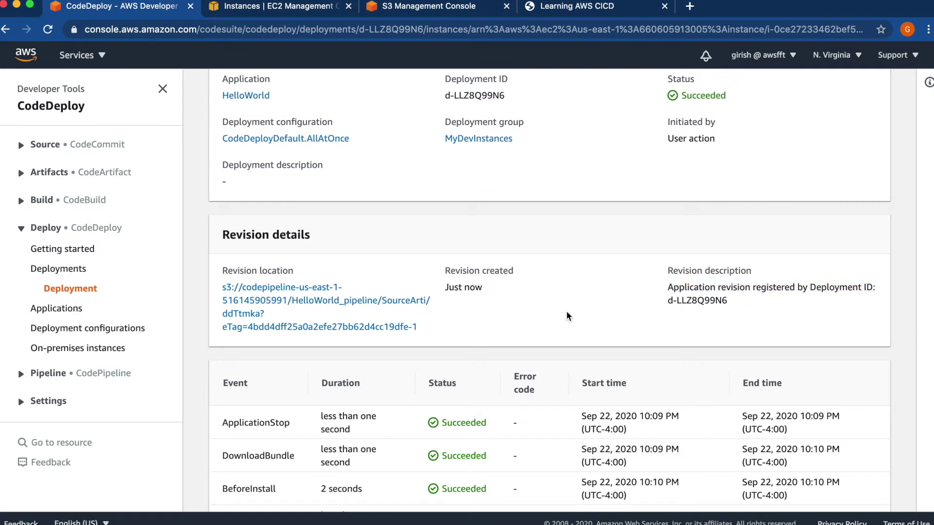
{"action": "scroll", "coordinate": [567, 316], "scroll_direction": "down", "scroll_amount": 5}
{"action": "scroll", "coordinate": [568, 317], "scroll_direction": "up", "scroll_amount": 10}
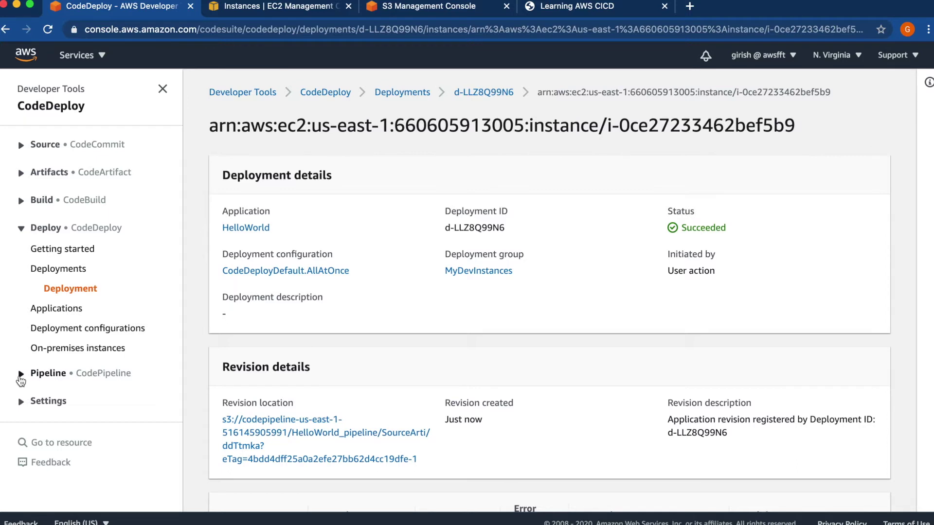
{"action": "left_click", "coordinate": [20, 377]}
{"action": "left_click", "coordinate": [51, 414]}
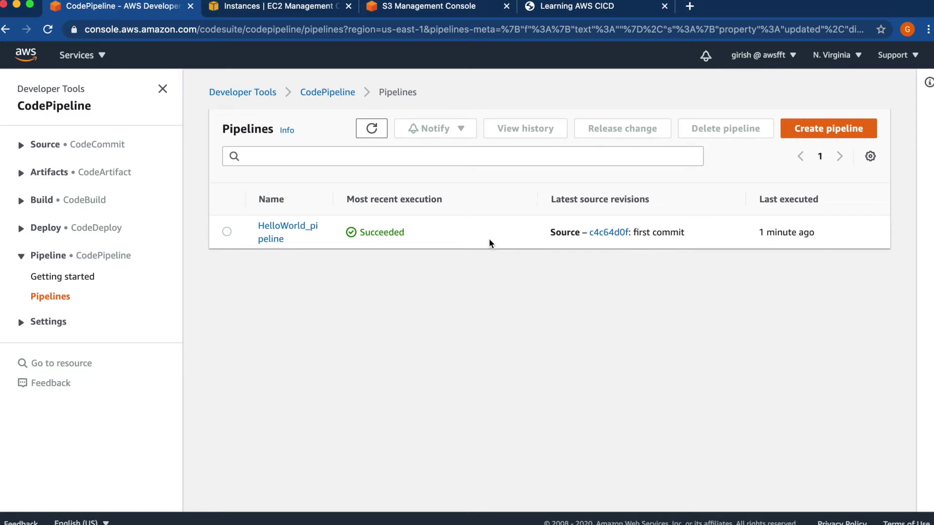
- Confirm HelloWorld_pipeline's Source and Deploy stages succeeded, then return to the EC2 instances page
{"action": "left_click", "coordinate": [285, 232]}
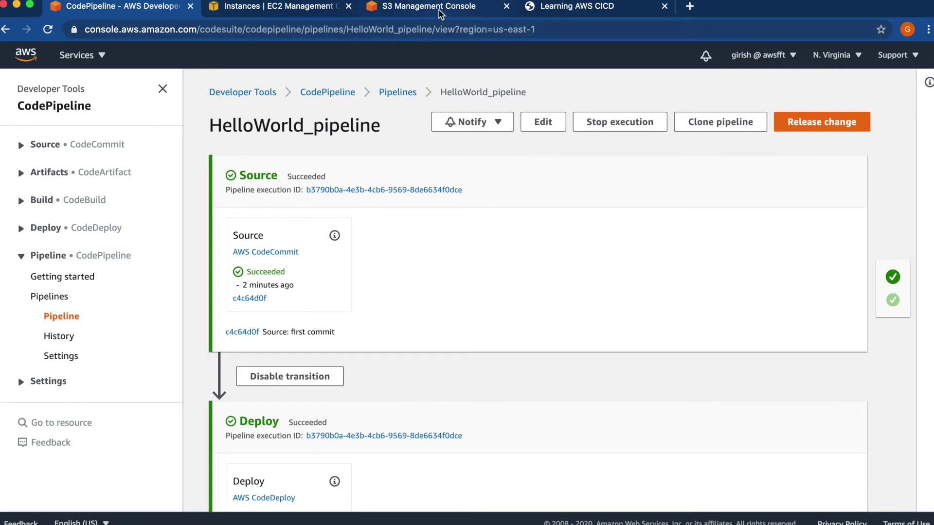
{"action": "left_click", "coordinate": [296, 10]}
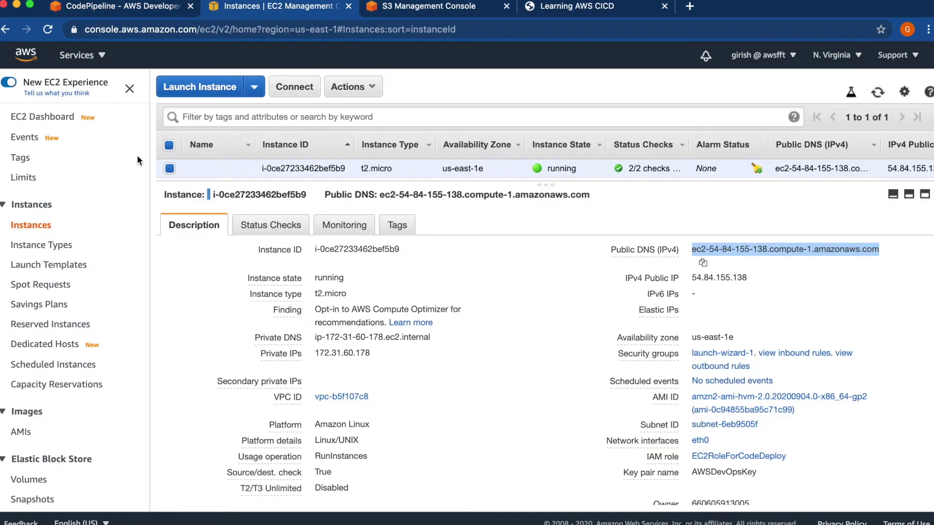
- Open CodeCommit in a new tab, view HelloWorld's index.html and start editing it
{"action": "left_click", "coordinate": [102, 57]}
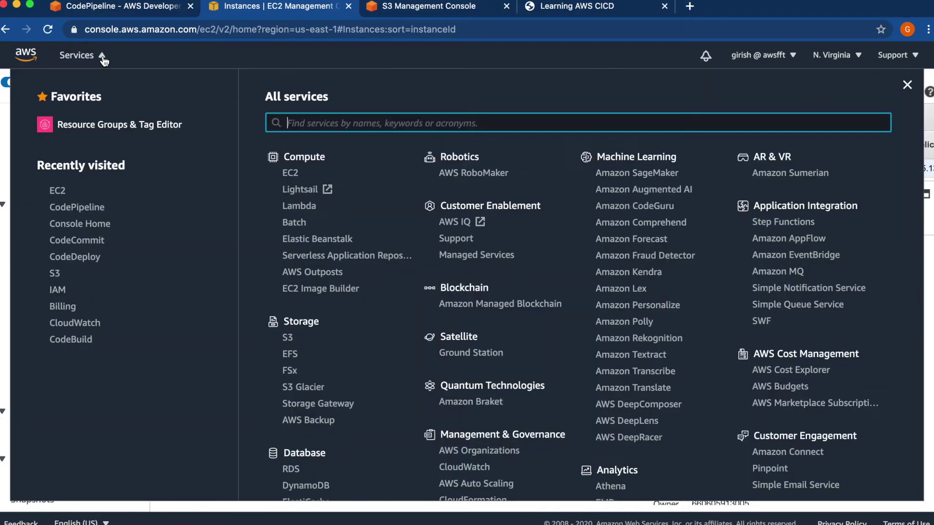
{"action": "right_click", "coordinate": [88, 241]}
{"action": "left_click", "coordinate": [117, 249]}
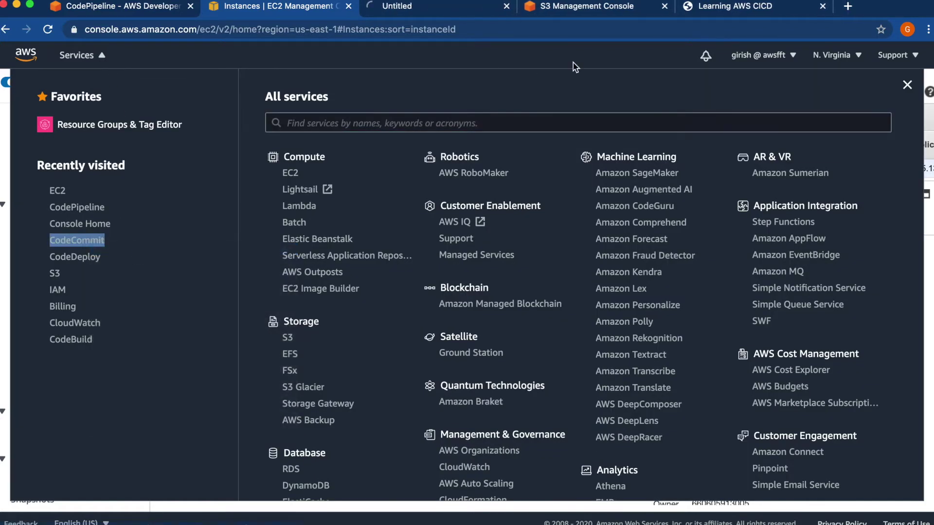
{"action": "left_click", "coordinate": [428, 18]}
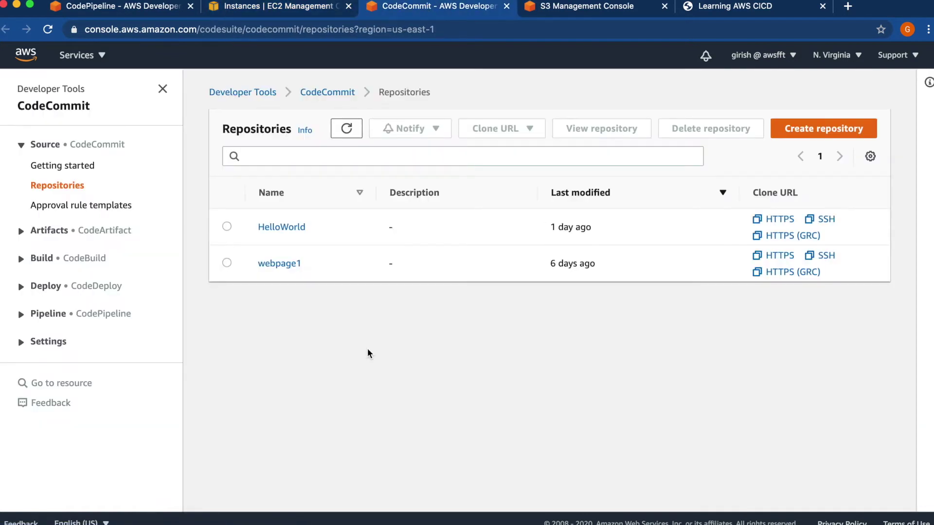
{"action": "left_click", "coordinate": [286, 230]}
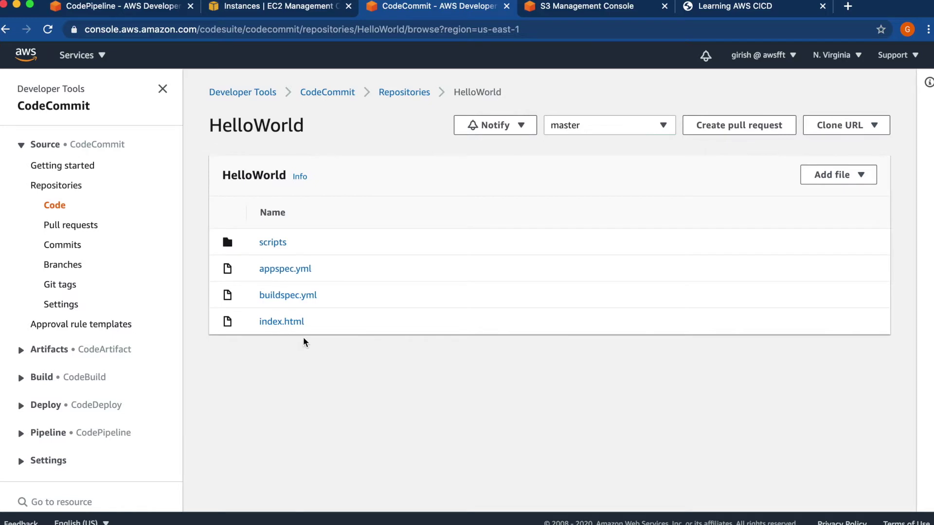
{"action": "left_click", "coordinate": [282, 322]}
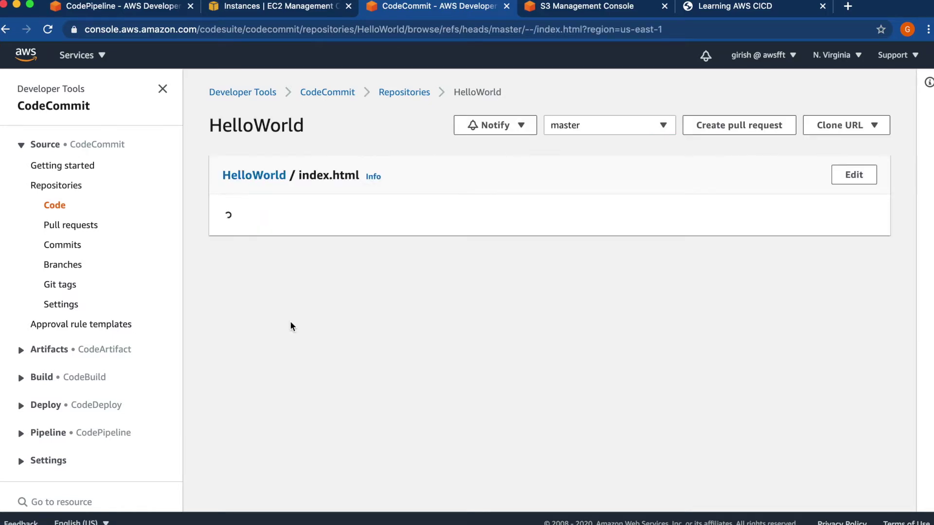
{"action": "scroll", "coordinate": [411, 419], "scroll_direction": "down", "scroll_amount": 3}
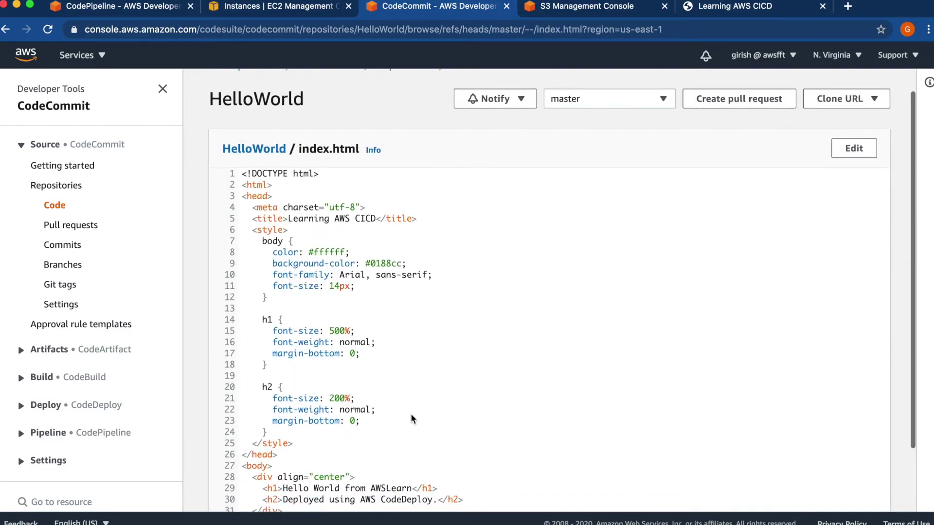
{"action": "scroll", "coordinate": [411, 414], "scroll_direction": "up", "scroll_amount": 2}
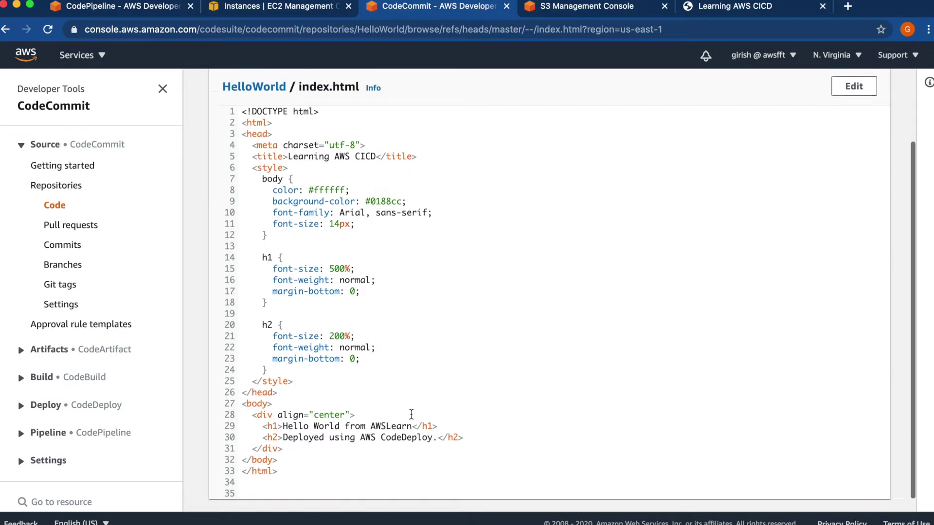
{"action": "left_click", "coordinate": [853, 126]}
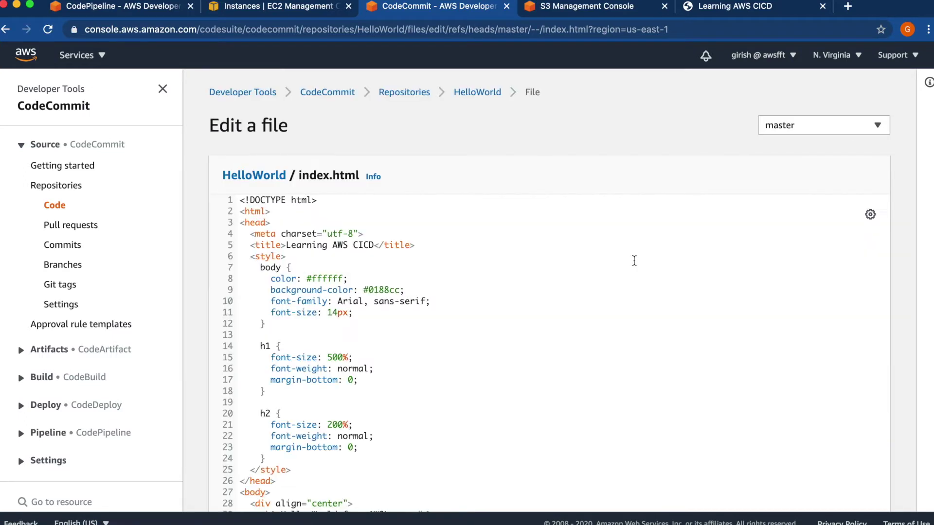
- Change the line 29 heading in index.html to 'Hello World from AWSLearn Again'
{"action": "left_click", "coordinate": [482, 360]}
{"action": "key", "text": "Down"}
{"action": "key", "text": "Down"}
{"action": "key", "text": "Down"}
{"action": "key", "text": "Down"}
{"action": "key", "text": "Down"}
{"action": "key", "text": "Down"}
{"action": "key", "text": "Down"}
{"action": "key", "text": "Down"}
{"action": "key", "text": "Down"}
{"action": "key", "text": "Down"}
{"action": "key", "text": "Down"}
{"action": "key", "text": "Down"}
{"action": "key", "text": "Down"}
{"action": "left_click", "coordinate": [443, 399]}
{"action": "key", "text": "Down"}
{"action": "key", "text": "Down"}
{"action": "key", "text": "Down"}
{"action": "key", "text": "Down"}
{"action": "key", "text": "Down"}
{"action": "key", "text": "Down"}
{"action": "key", "text": "Down"}
{"action": "key", "text": "Down"}
{"action": "key", "text": "Down"}
{"action": "key", "text": "Down"}
{"action": "left_click", "coordinate": [457, 440]}
{"action": "scroll", "coordinate": [457, 440], "scroll_direction": "down", "scroll_amount": 10}
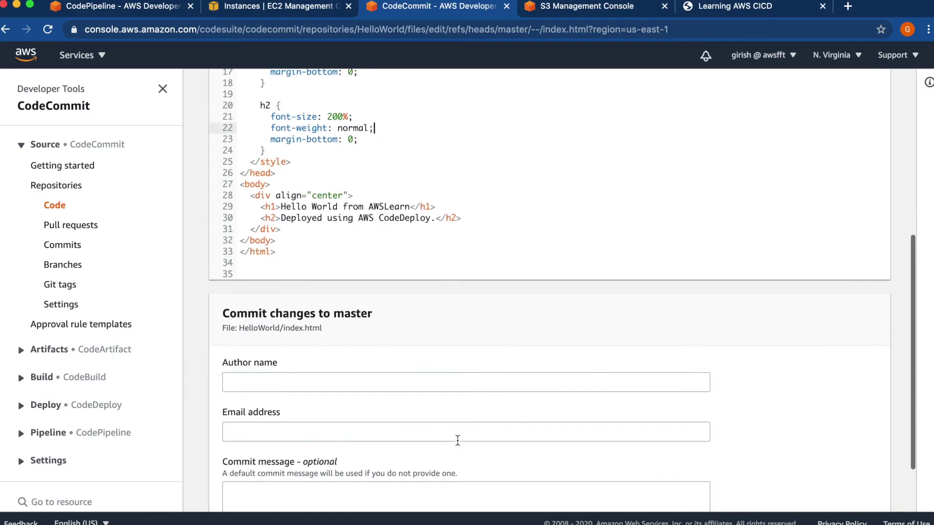
{"action": "scroll", "coordinate": [457, 444], "scroll_direction": "up", "scroll_amount": 1}
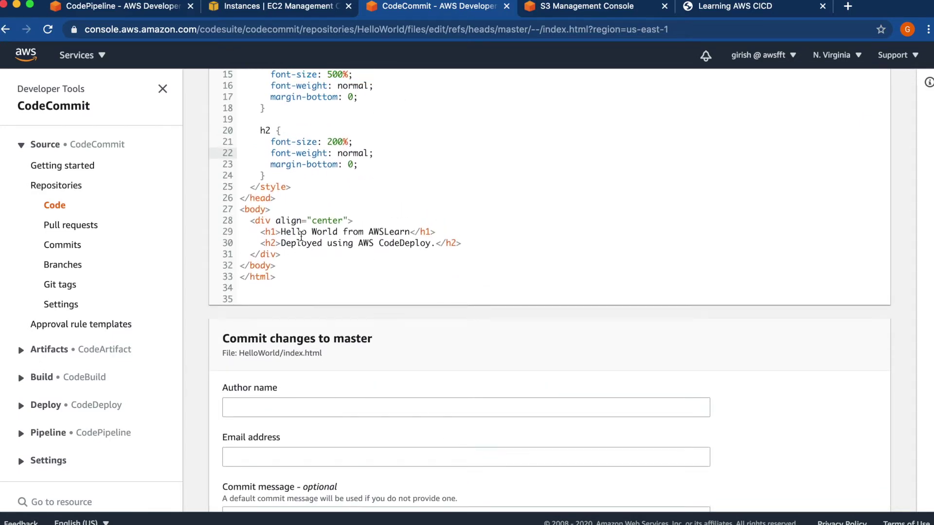
{"action": "left_click", "coordinate": [411, 232]}
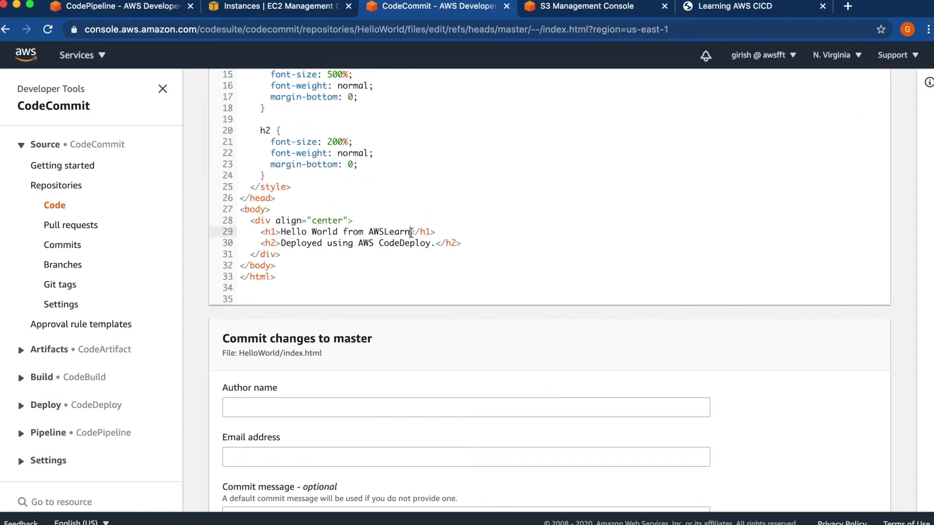
{"action": "type", "text": "Ahga"}
{"action": "key", "text": "BackSpace"}
{"action": "key", "text": "BackSpace"}
{"action": "key", "text": "BackSpace"}
{"action": "type", "text": "gain"}
- Commit to master with the author name, e-mail address and message 'Changed index.html'
{"action": "left_click", "coordinate": [278, 402]}
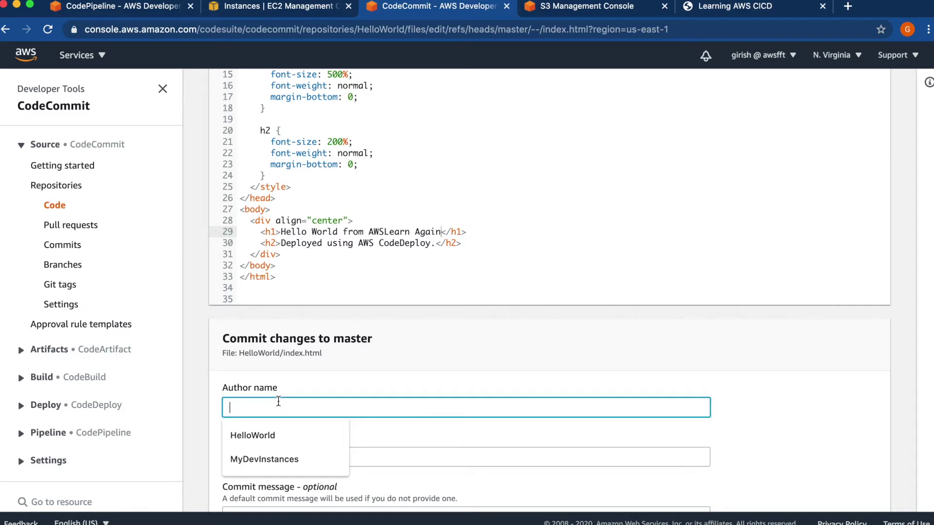
{"action": "type", "text": "A"}
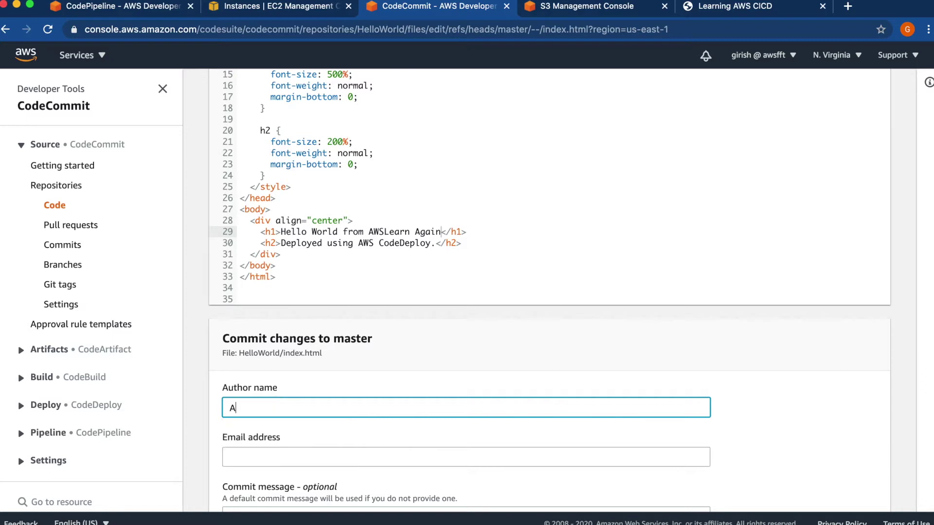
{"action": "type", "text": "WSLearn"}
{"action": "left_click", "coordinate": [246, 457]}
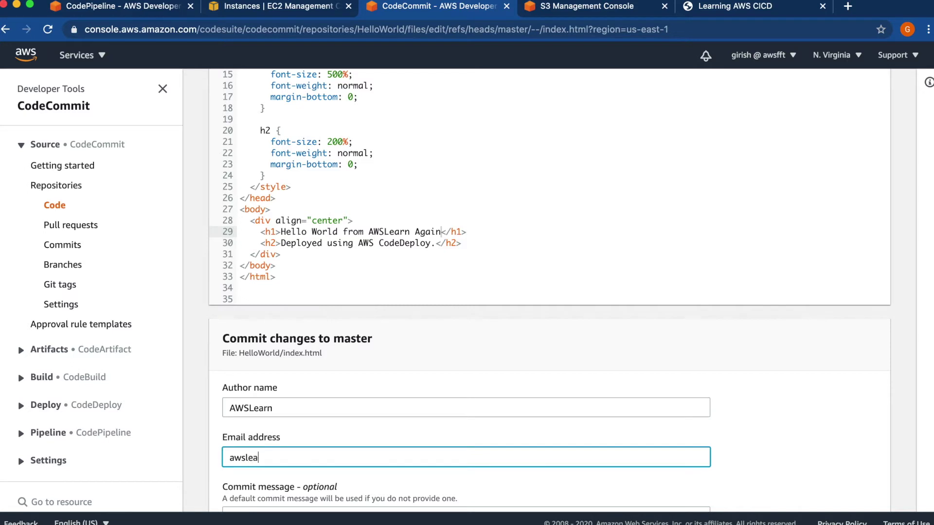
{"action": "left_click", "coordinate": [666, 431]}
{"action": "scroll", "coordinate": [666, 428], "scroll_direction": "down", "scroll_amount": 4}
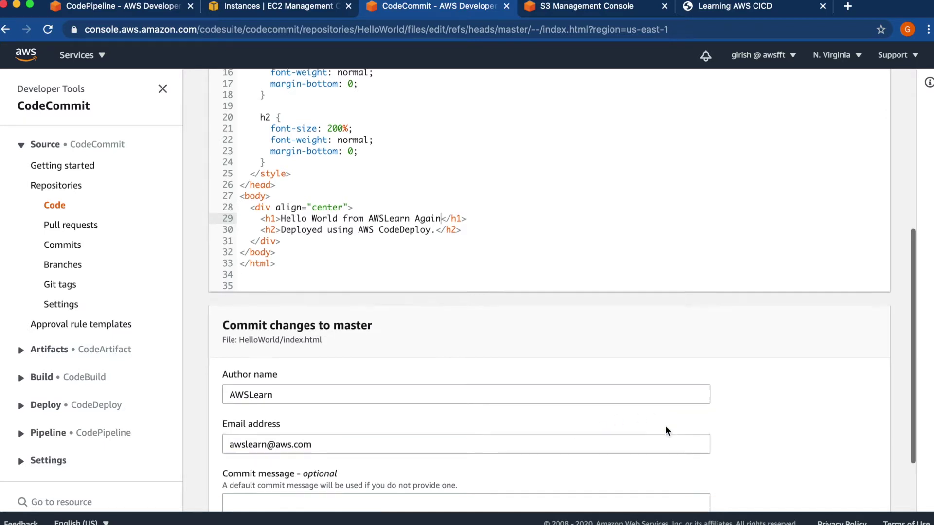
{"action": "left_click", "coordinate": [355, 432]}
{"action": "type", "text": "Changed "}
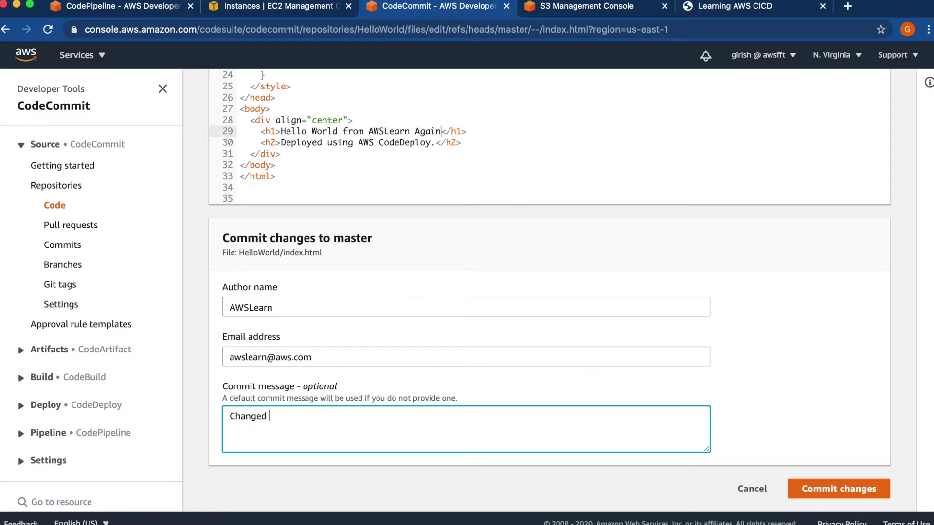
{"action": "type", "text": "index.html"}
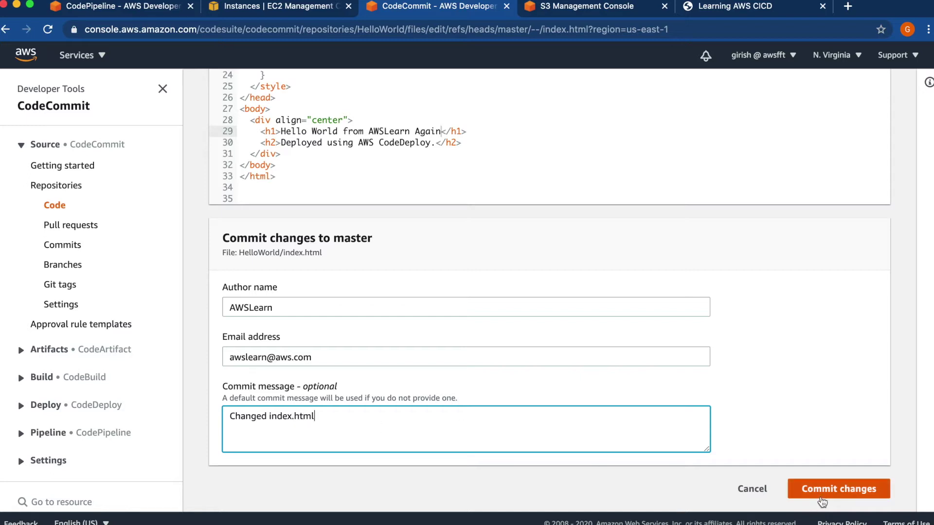
{"action": "left_click", "coordinate": [821, 501]}
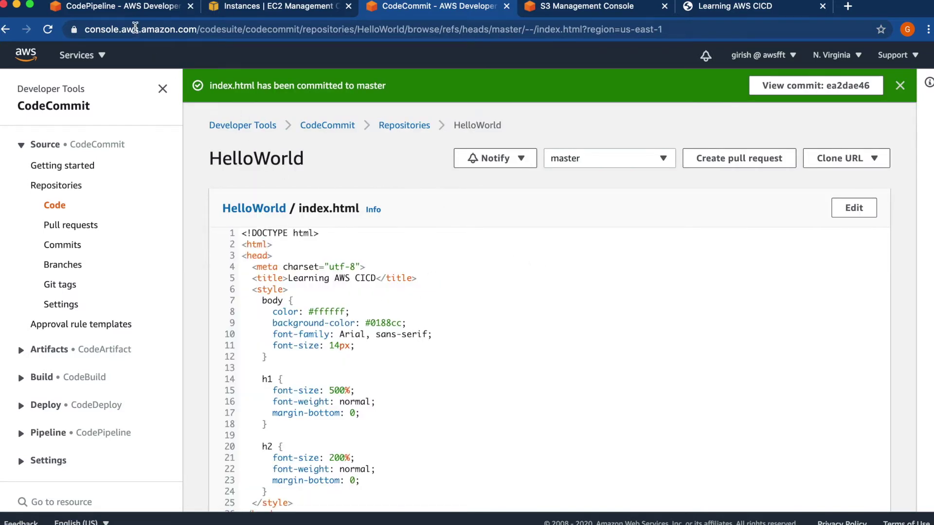
- Watch HelloWorld_pipeline run Source and Deploy to success on the 'Changed index.html' commit
{"action": "left_click", "coordinate": [117, 11]}
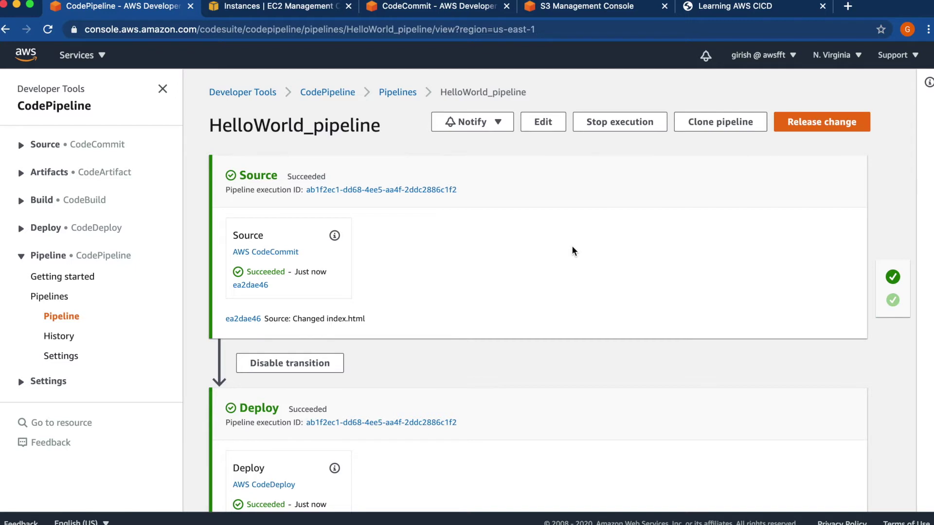
{"action": "scroll", "coordinate": [565, 291], "scroll_direction": "down", "scroll_amount": 3}
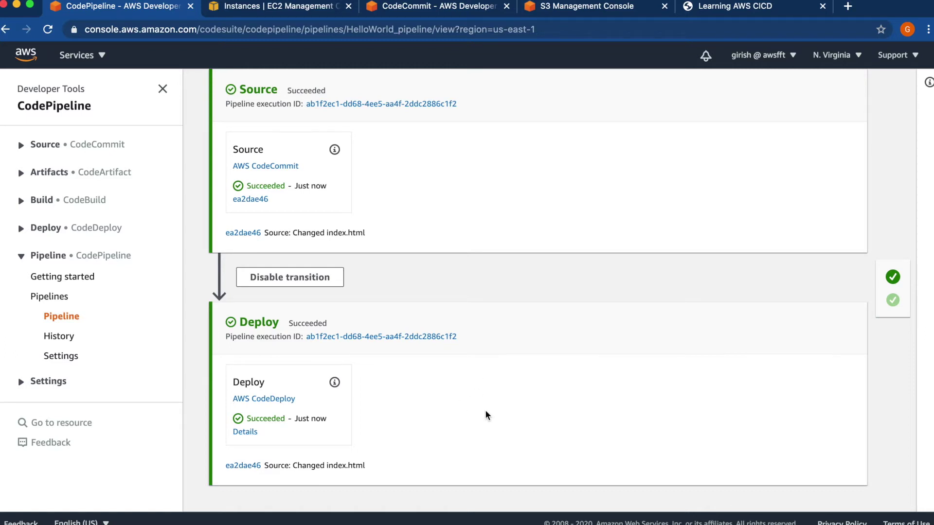
{"action": "scroll", "coordinate": [485, 411], "scroll_direction": "up", "scroll_amount": 3}
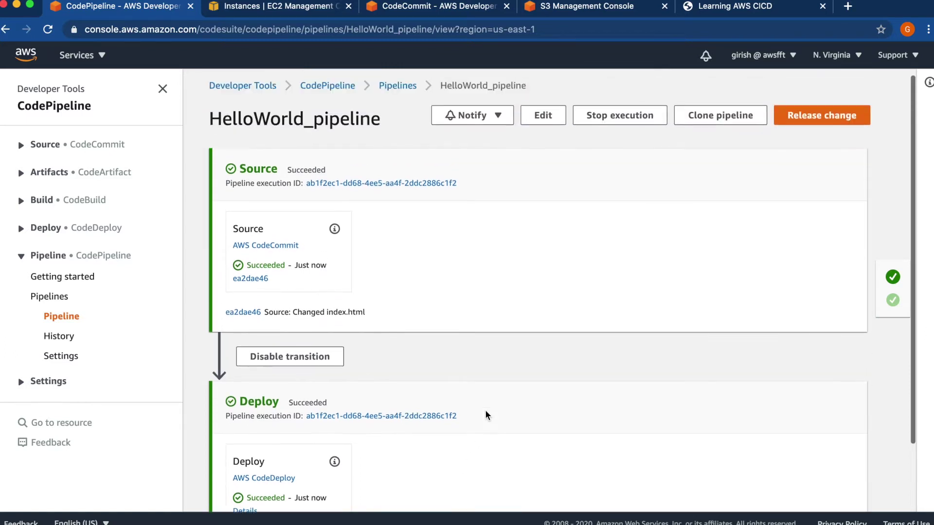
- Reload the deployed site to see 'Hello World from AWSLearn Again', then return to the pipeline page
{"action": "left_click", "coordinate": [711, 13]}
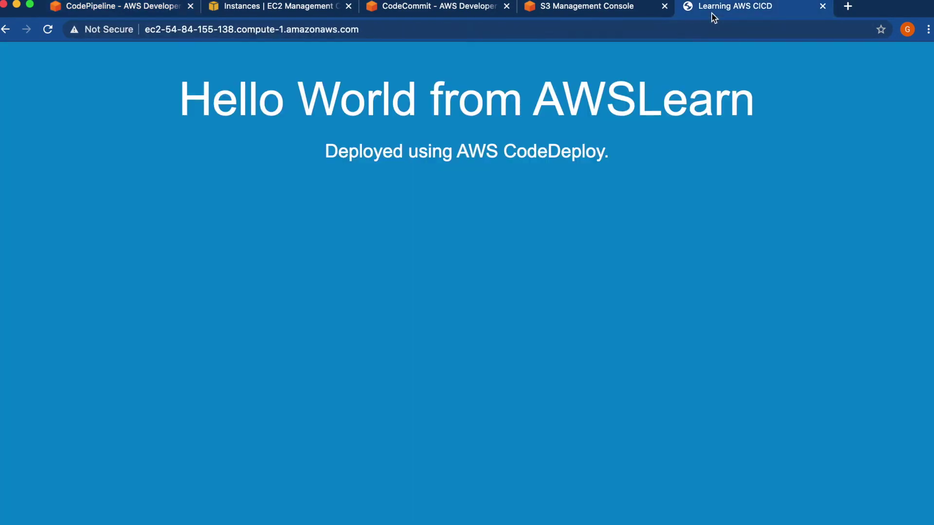
{"action": "left_click", "coordinate": [47, 30]}
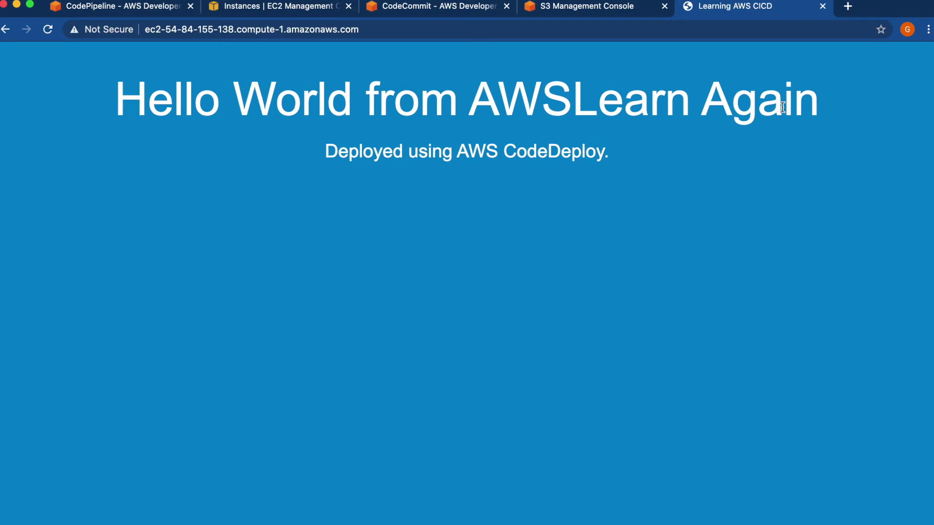
{"action": "left_click", "coordinate": [109, 7]}
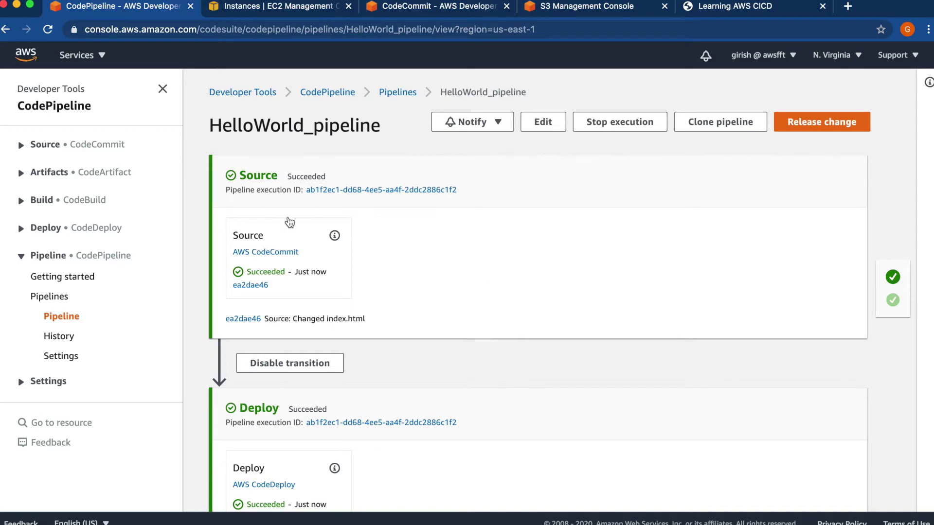
- Find CloudWatch via 'cloudw' and review the event pattern of codepipeline-HelloW-master-335852-rule
{"action": "left_click", "coordinate": [99, 56]}
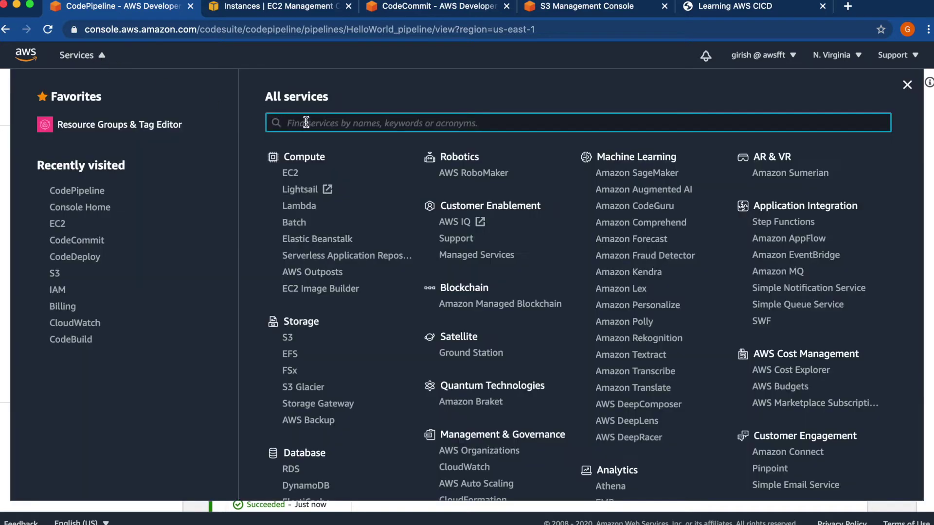
{"action": "type", "text": "cloudw"}
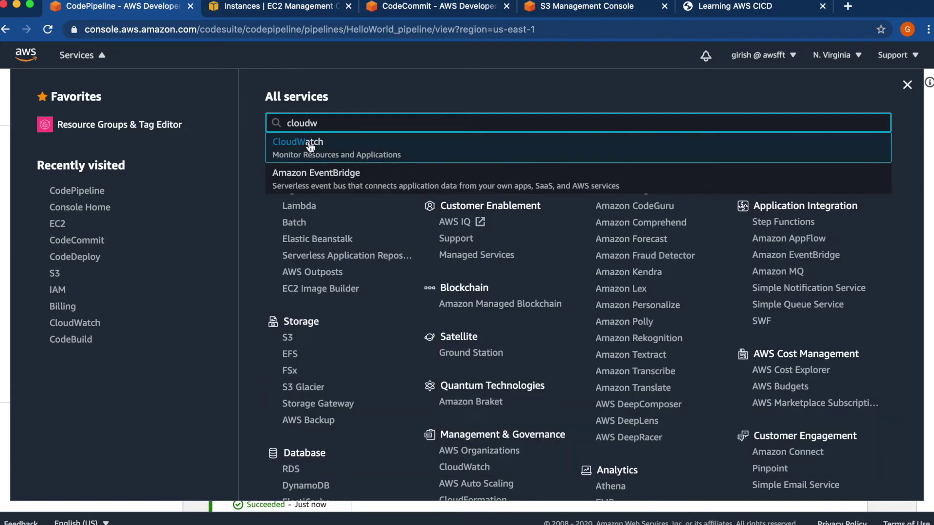
{"action": "left_click", "coordinate": [309, 145]}
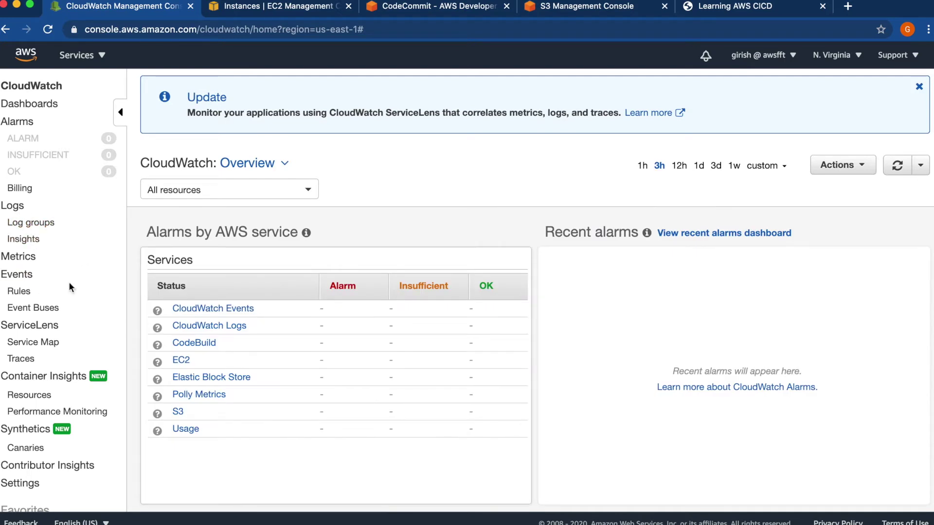
{"action": "left_click", "coordinate": [19, 292]}
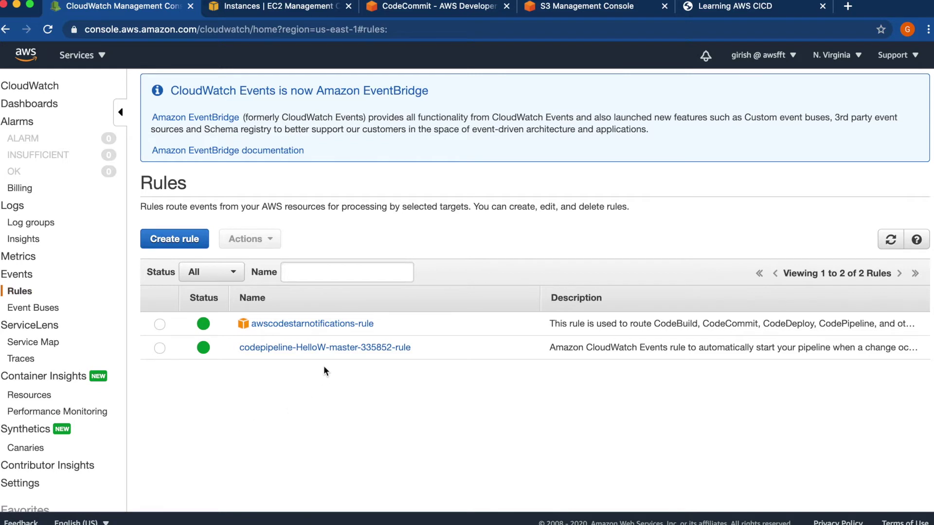
{"action": "left_click", "coordinate": [280, 348]}
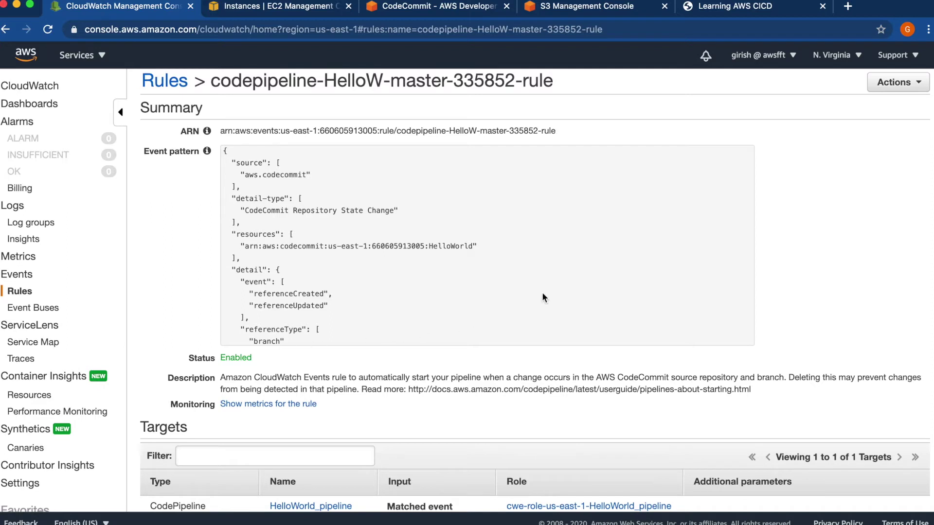
{"action": "scroll", "coordinate": [543, 297], "scroll_direction": "down", "scroll_amount": 3}
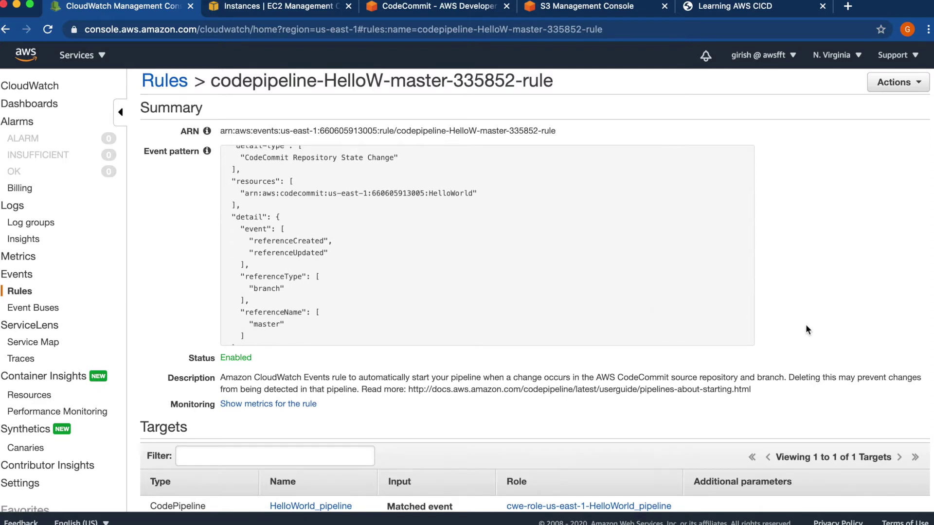
{"action": "scroll", "coordinate": [807, 330], "scroll_direction": "down", "scroll_amount": 1}
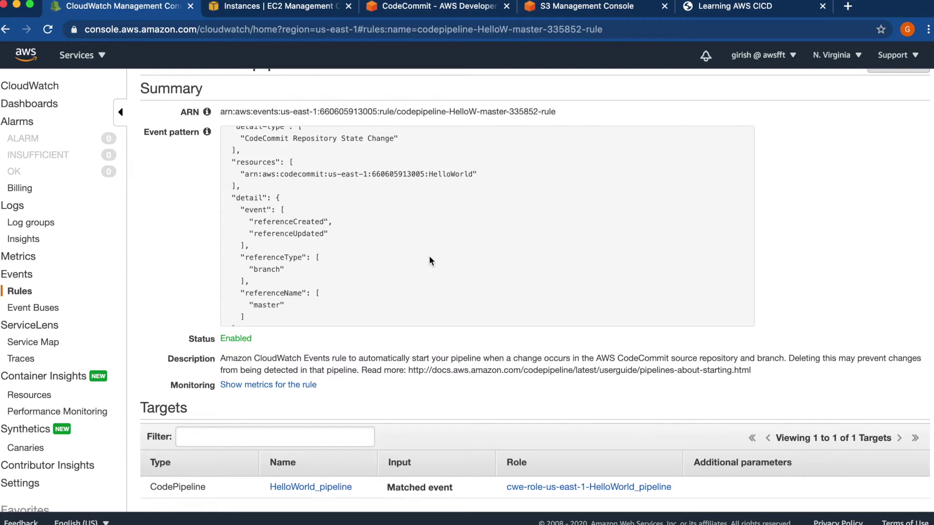
{"action": "scroll", "coordinate": [430, 258], "scroll_direction": "up", "scroll_amount": 4}
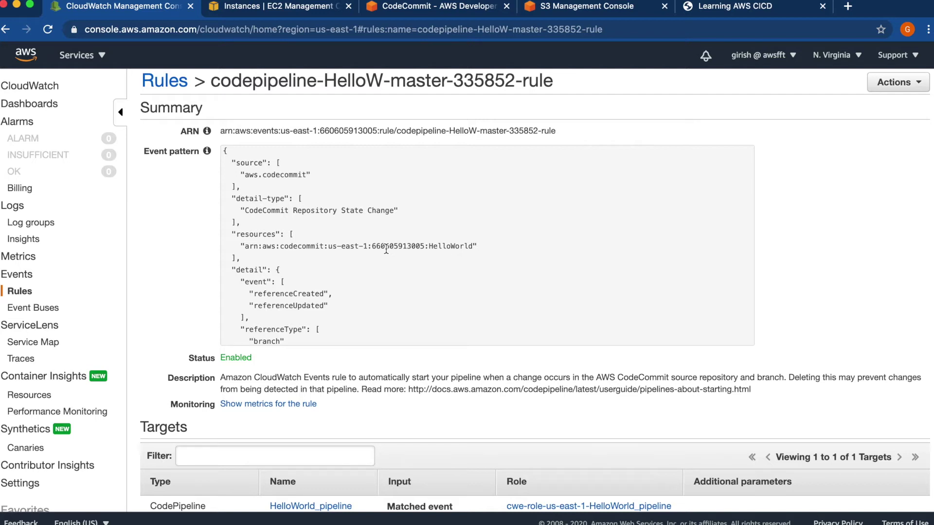
{"action": "scroll", "coordinate": [386, 249], "scroll_direction": "down", "scroll_amount": 5}
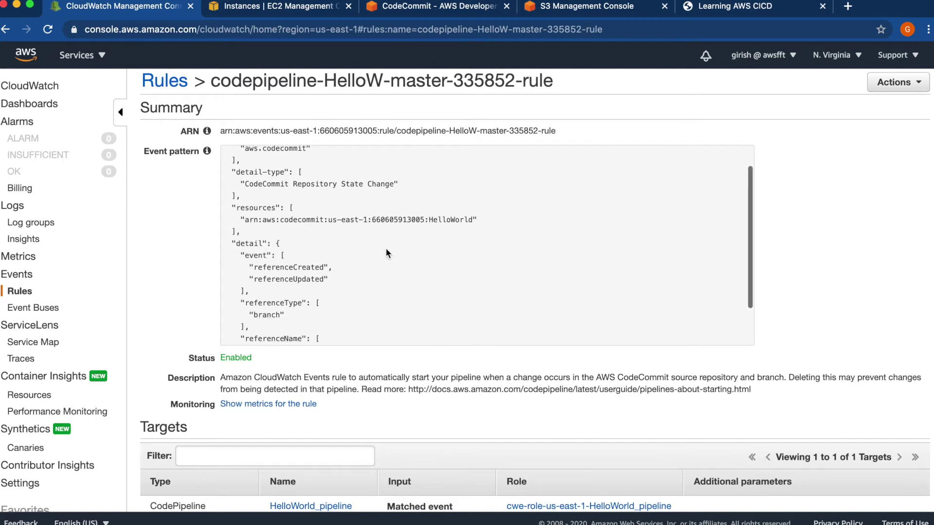
{"action": "scroll", "coordinate": [386, 253], "scroll_direction": "up", "scroll_amount": 3}
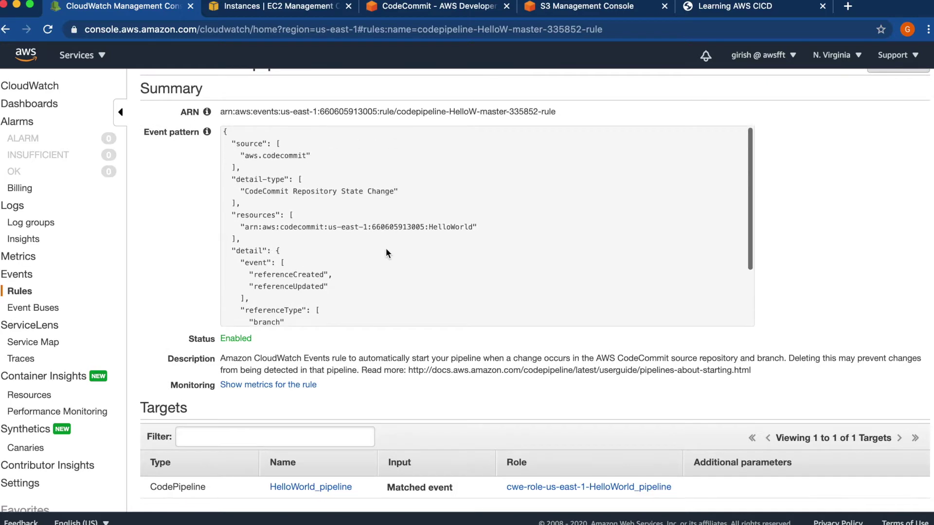
{"action": "left_click", "coordinate": [88, 53]}
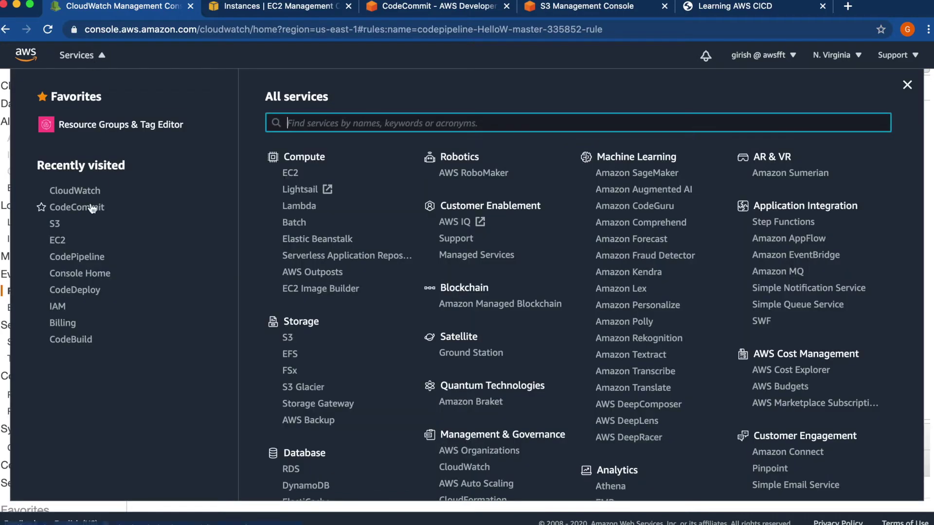
- Open HelloWorld_pipeline from the CodePipeline console and switch it into edit mode
{"action": "left_click", "coordinate": [89, 262]}
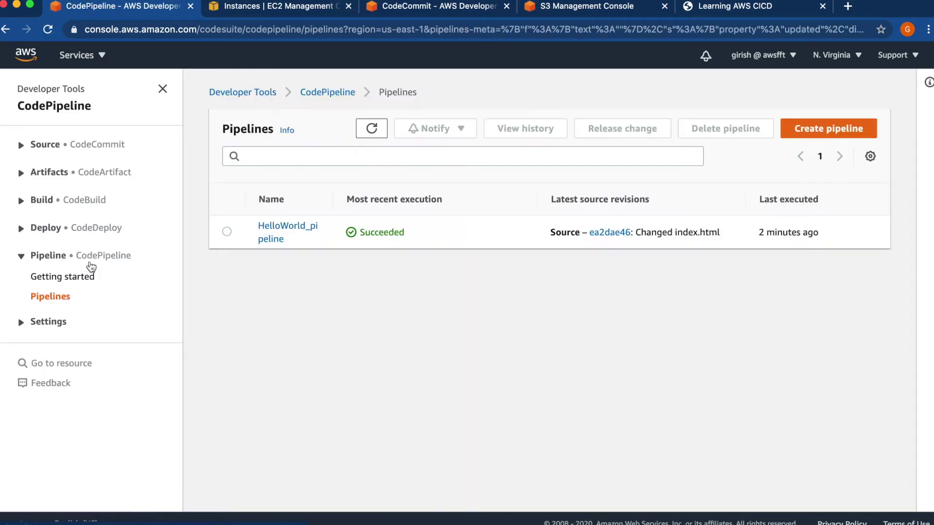
{"action": "left_click", "coordinate": [271, 228]}
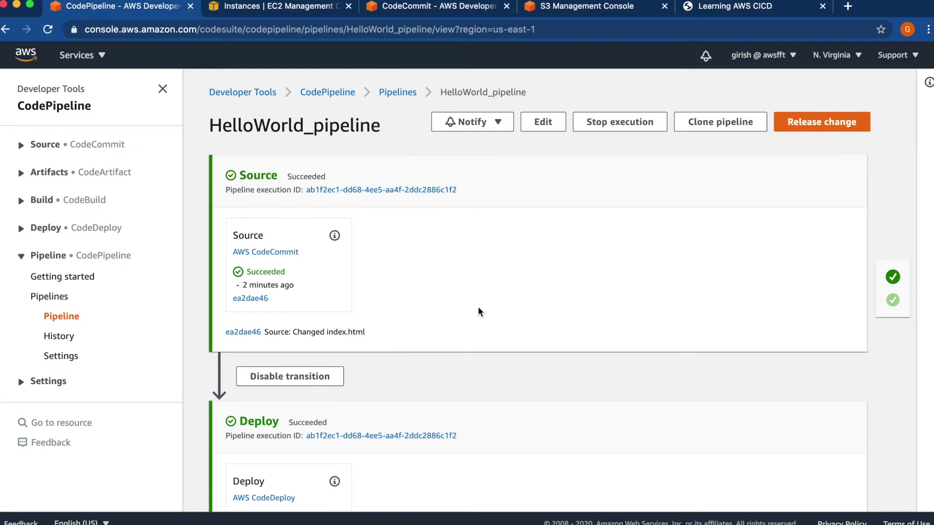
{"action": "scroll", "coordinate": [478, 313], "scroll_direction": "down", "scroll_amount": 2}
{"action": "scroll", "coordinate": [477, 312], "scroll_direction": "down", "scroll_amount": 2}
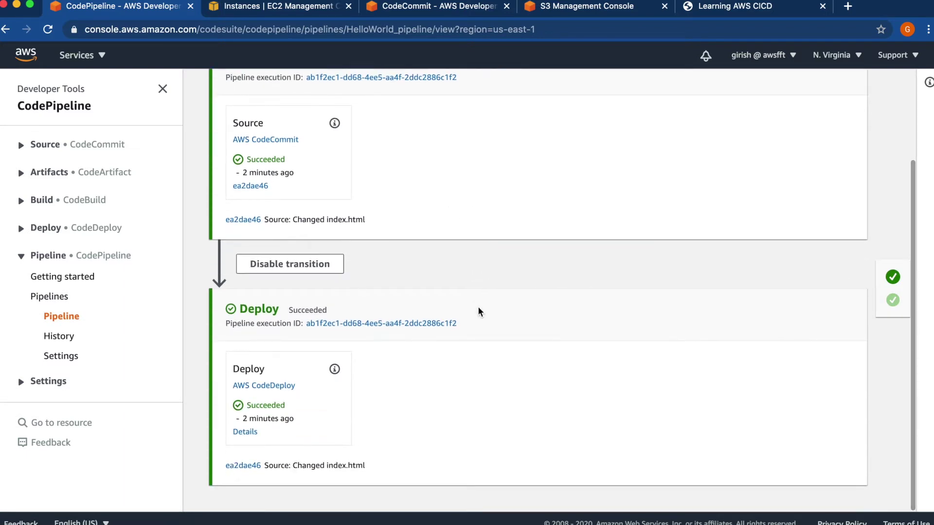
{"action": "scroll", "coordinate": [477, 311], "scroll_direction": "up", "scroll_amount": 2}
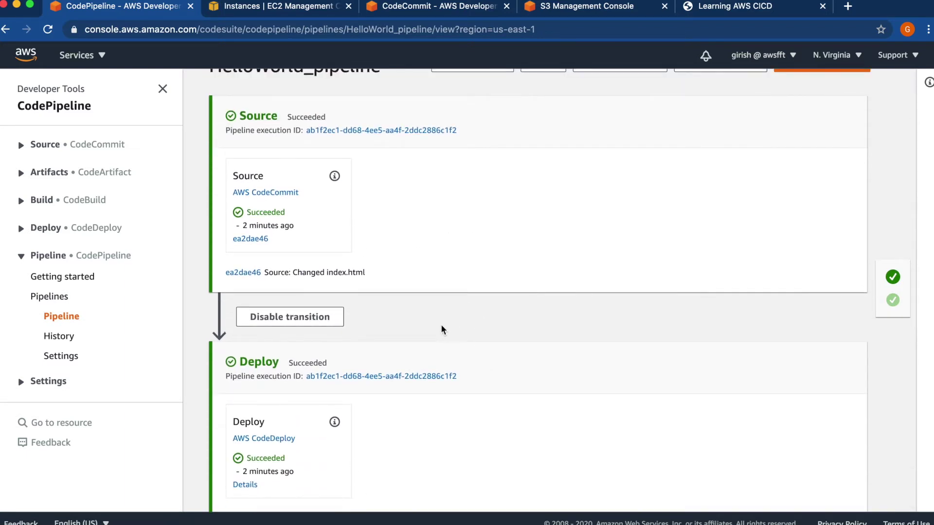
{"action": "scroll", "coordinate": [442, 329], "scroll_direction": "up", "scroll_amount": 1}
{"action": "scroll", "coordinate": [442, 329], "scroll_direction": "up", "scroll_amount": 1}
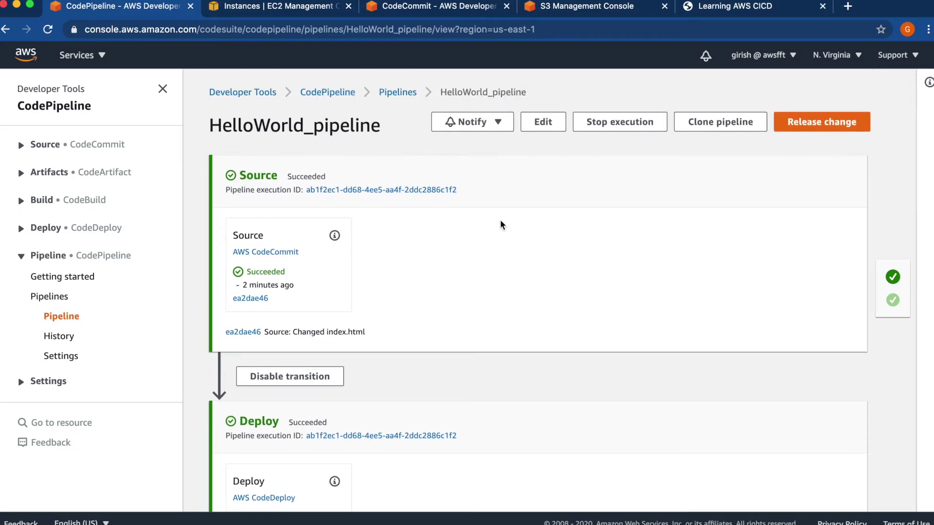
{"action": "left_click", "coordinate": [539, 123]}
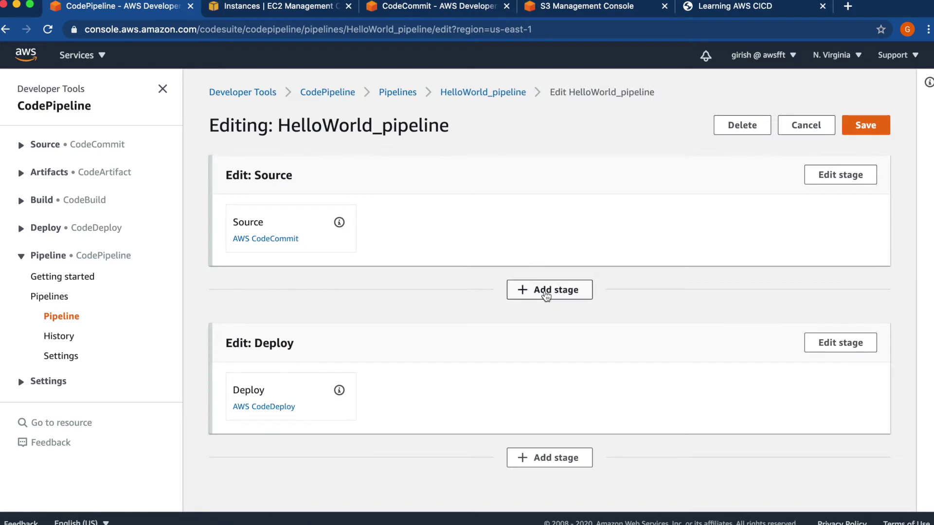
- Insert a stage named ApprovalStage right after Source, ahead of Deploy
{"action": "left_click", "coordinate": [545, 295]}
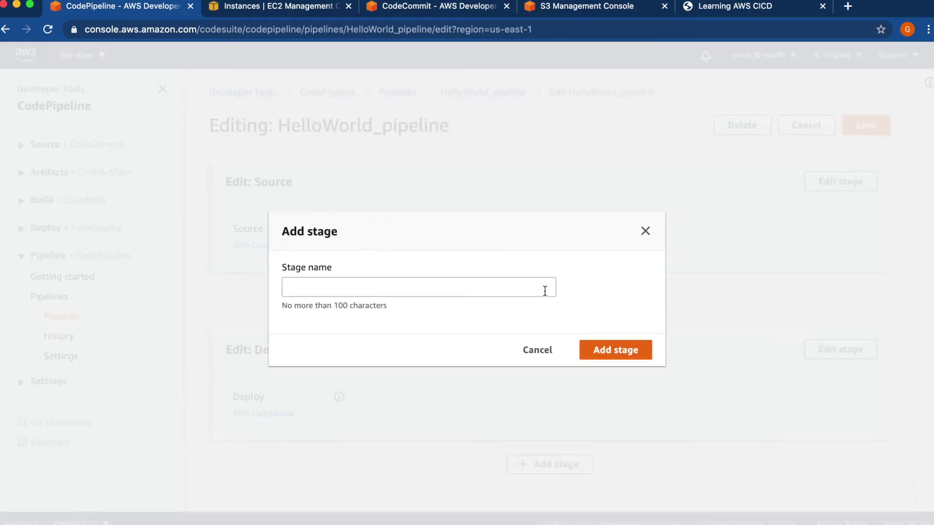
{"action": "left_click", "coordinate": [460, 292]}
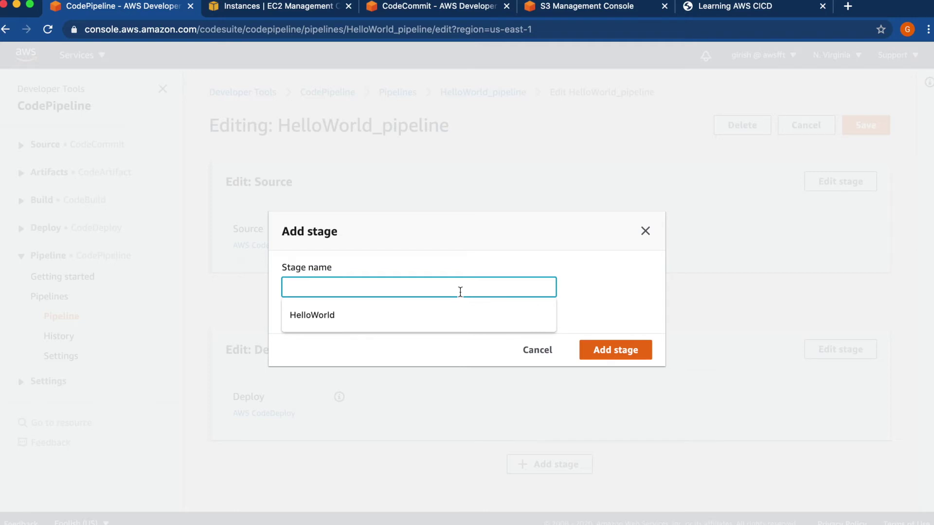
{"action": "type", "text": "Approb"}
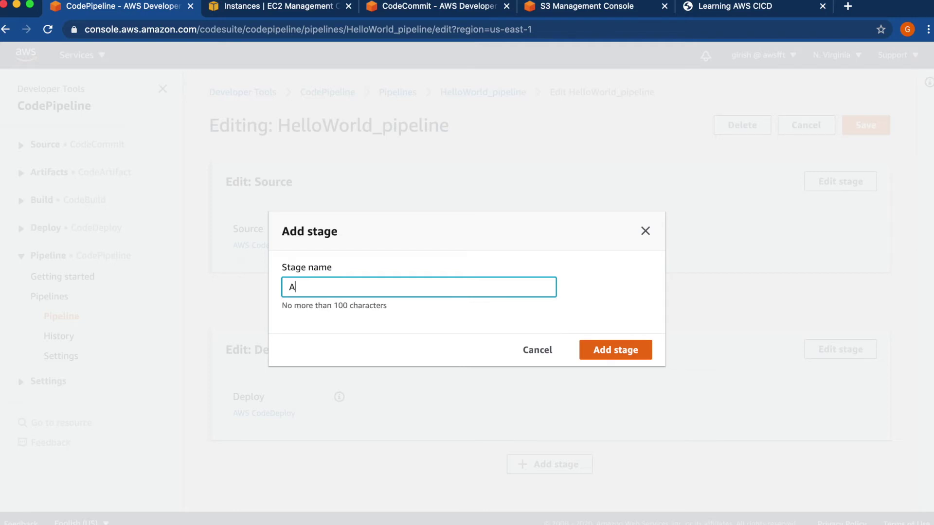
{"action": "key", "text": "BackSpace"}
{"action": "type", "text": "valStage"}
{"action": "left_click", "coordinate": [618, 353]}
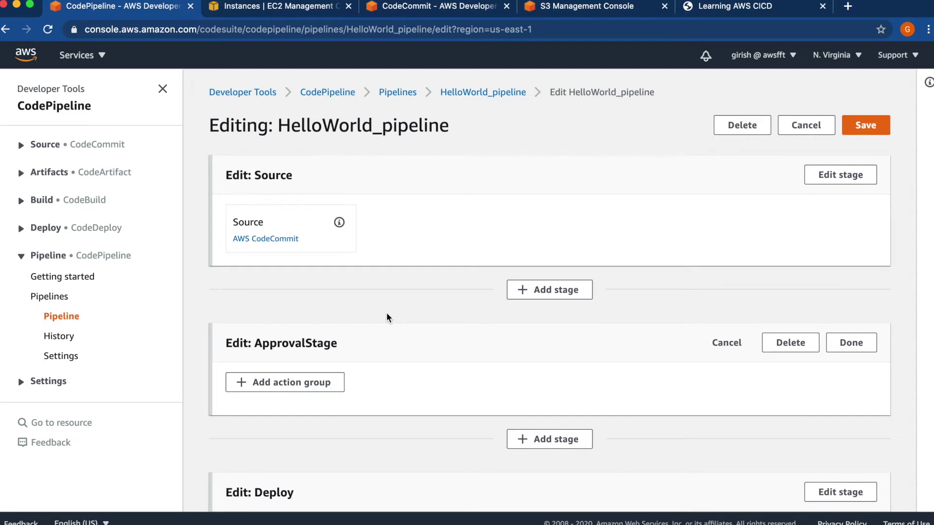
{"action": "scroll", "coordinate": [387, 314], "scroll_direction": "down", "scroll_amount": 3}
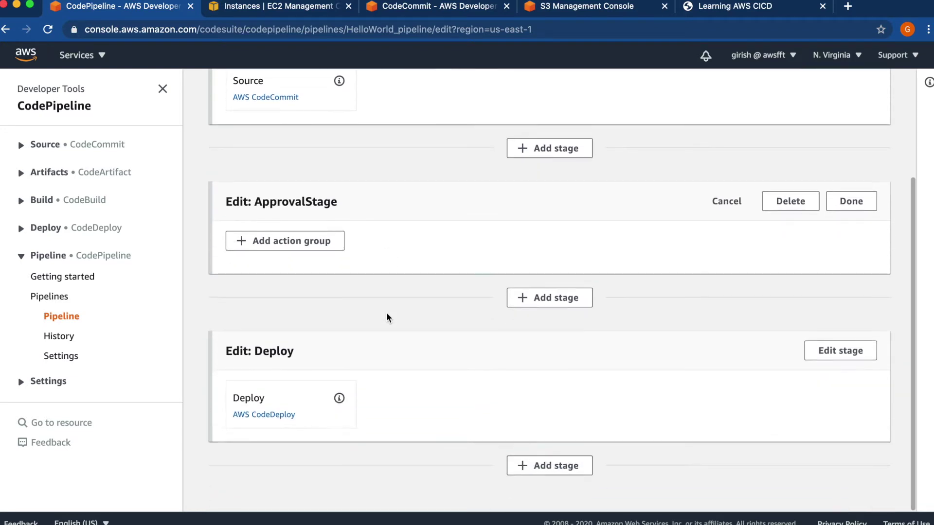
{"action": "scroll", "coordinate": [387, 317], "scroll_direction": "up", "scroll_amount": 2}
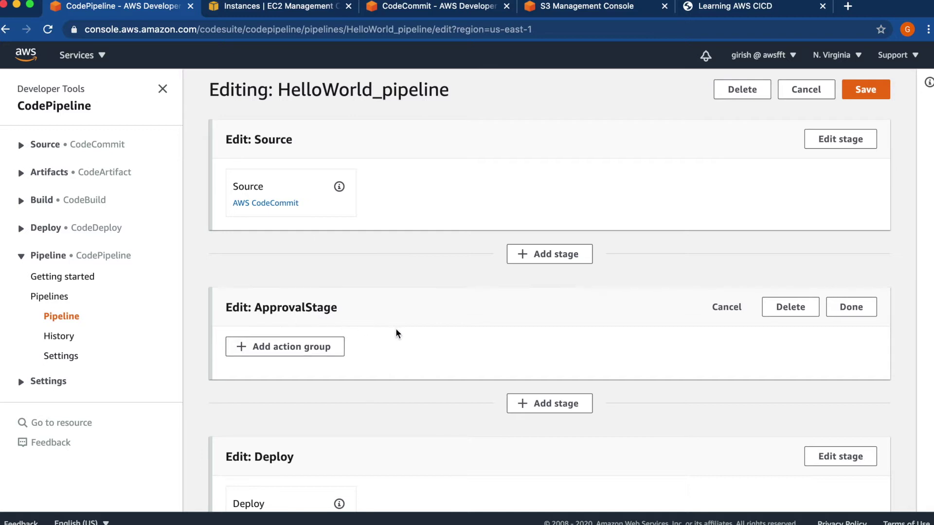
{"action": "scroll", "coordinate": [396, 331], "scroll_direction": "down", "scroll_amount": 1}
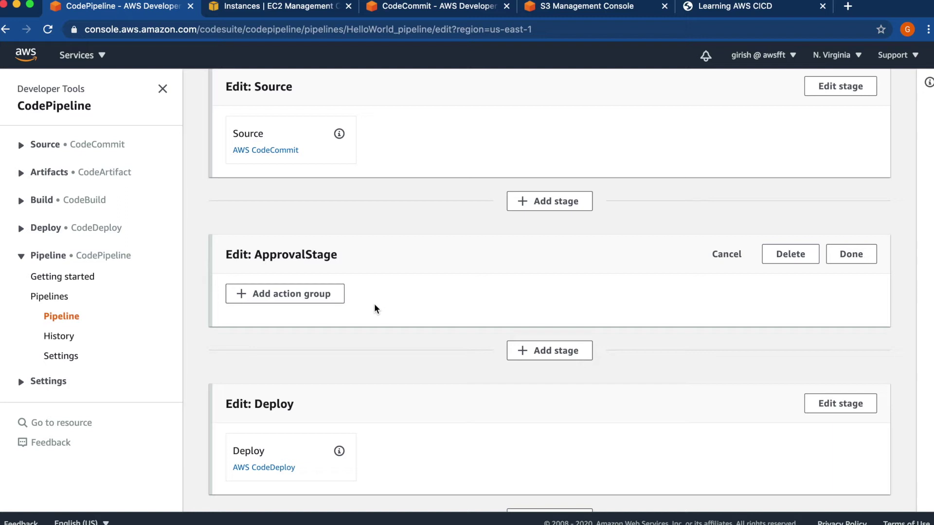
- Add a Manual approval action named ApprovalFromManager to ApprovalStage
{"action": "left_click", "coordinate": [288, 298]}
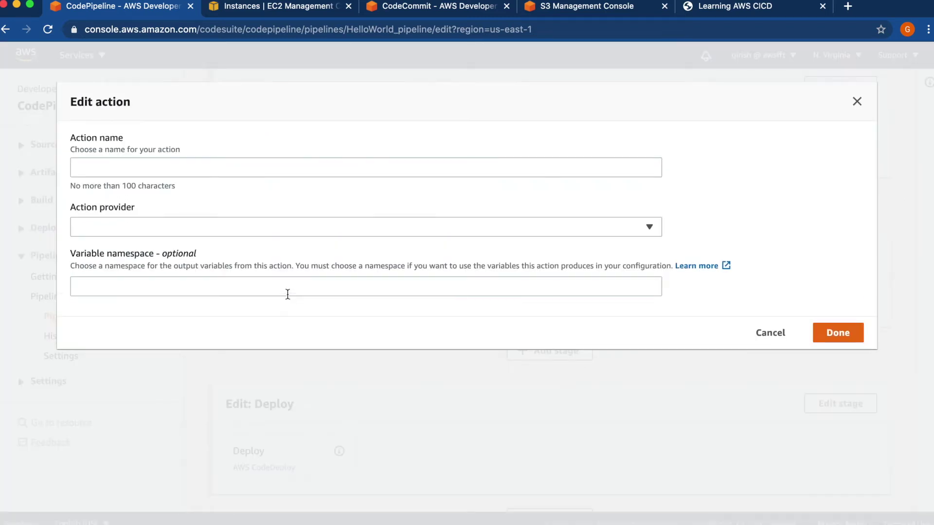
{"action": "left_click", "coordinate": [195, 166]}
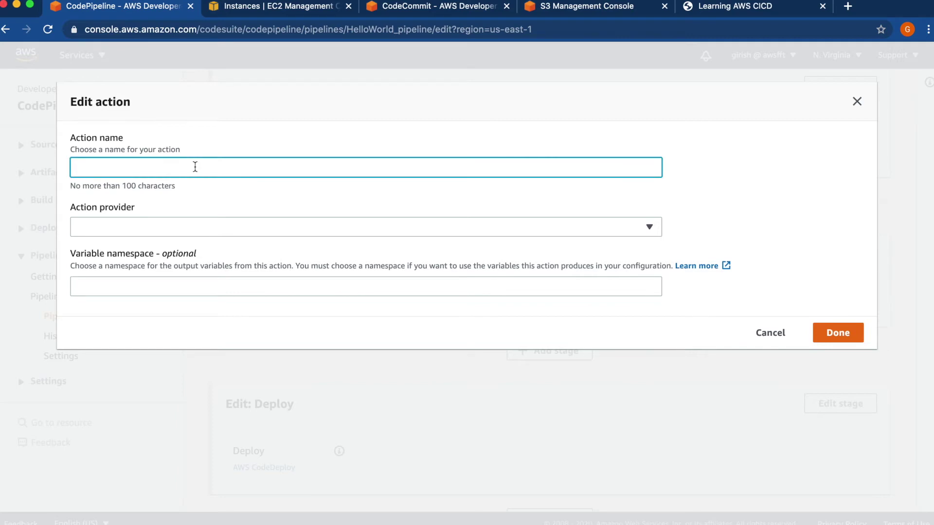
{"action": "type", "text": "ApprovalFromMana"}
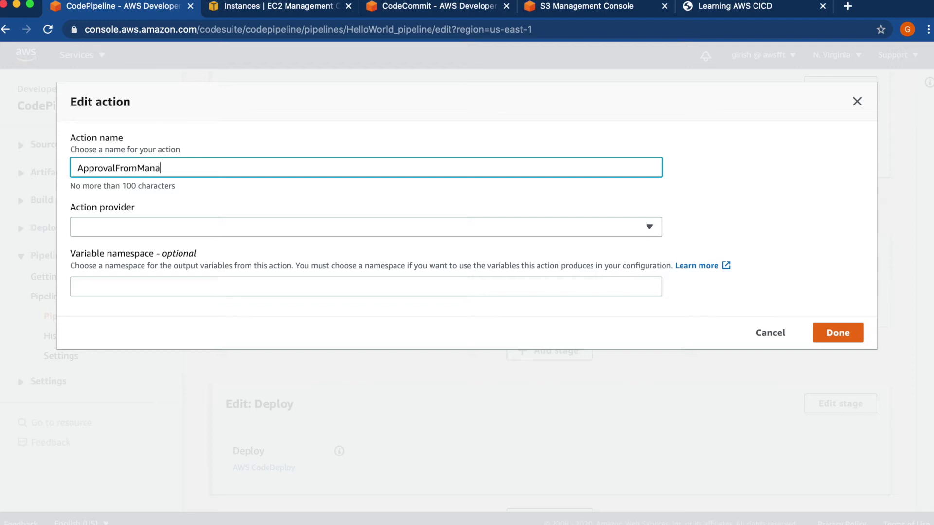
{"action": "type", "text": "ger"}
{"action": "left_click", "coordinate": [133, 221]}
{"action": "left_click", "coordinate": [131, 295]}
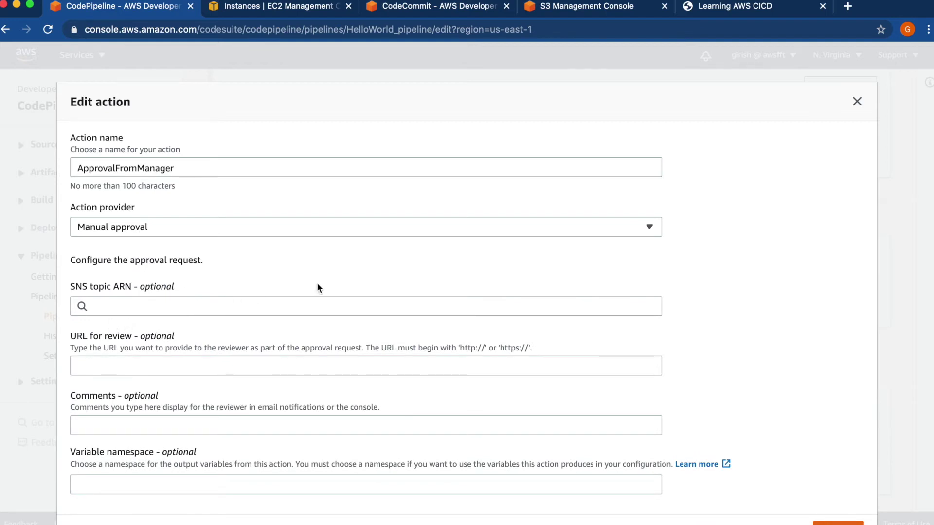
{"action": "scroll", "coordinate": [317, 287], "scroll_direction": "down", "scroll_amount": 2}
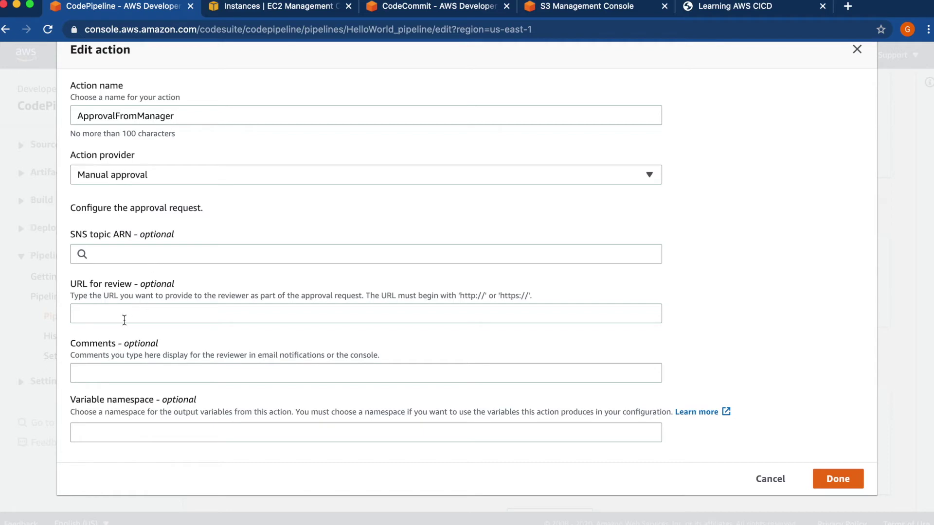
- Use the deployed site's address as review URL and comment 'Please review and approve for deployment'
{"action": "left_click", "coordinate": [740, 10]}
{"action": "double_click", "coordinate": [371, 30]}
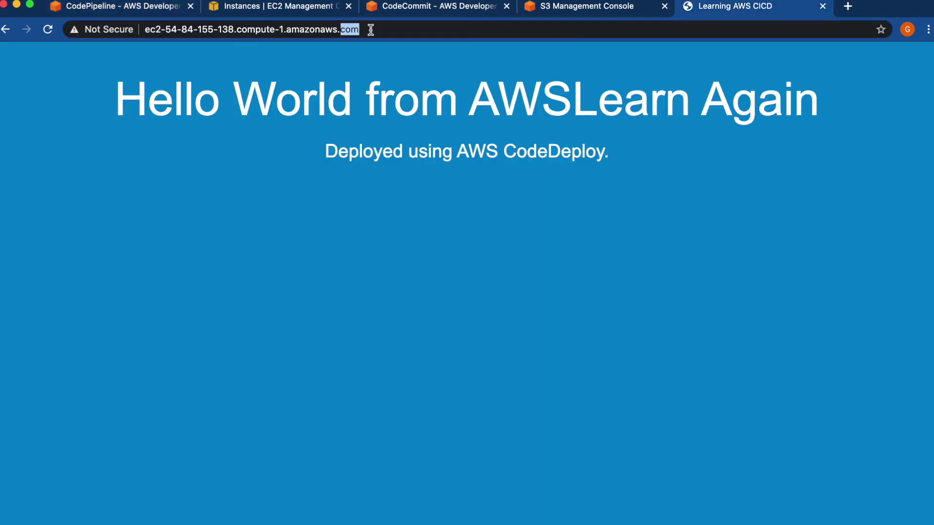
{"action": "double_click", "coordinate": [370, 29]}
{"action": "left_click", "coordinate": [371, 29]}
{"action": "key", "text": "ctrl+c"}
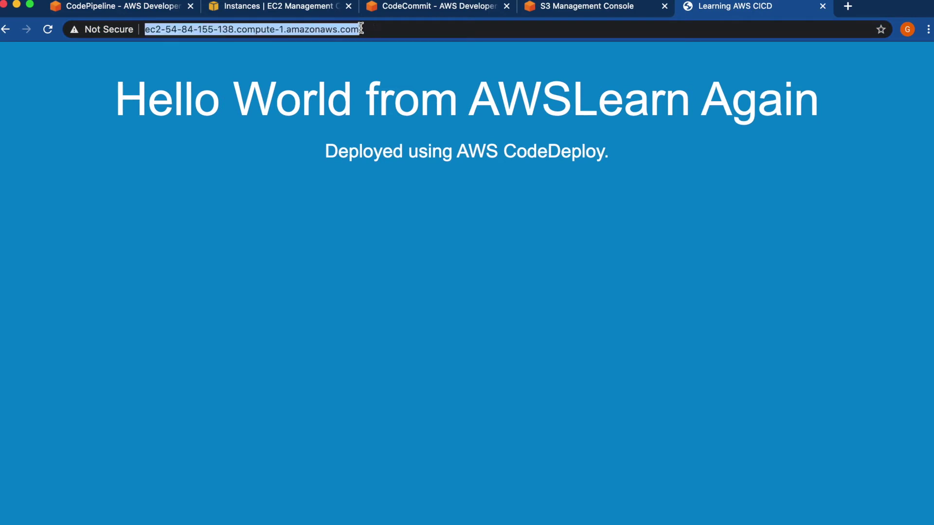
{"action": "left_click", "coordinate": [177, 29]}
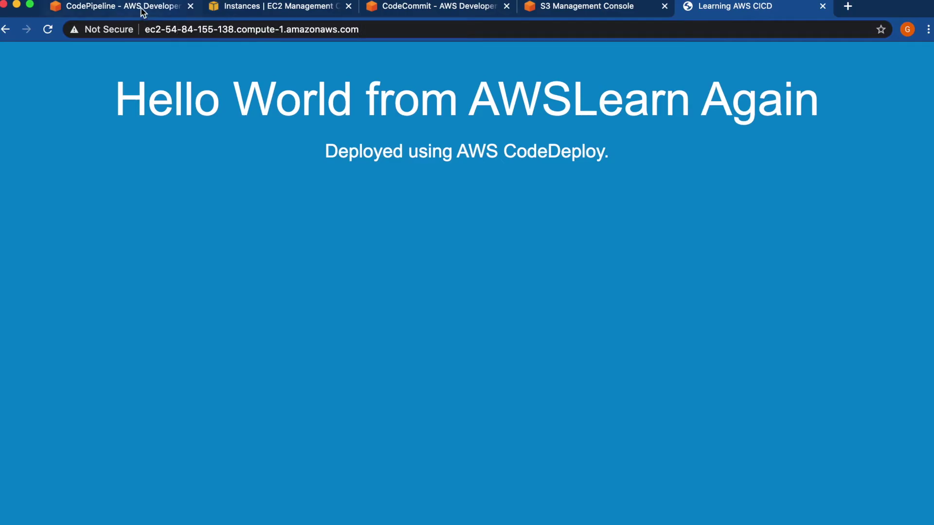
{"action": "left_click", "coordinate": [143, 9]}
{"action": "left_click", "coordinate": [149, 305]}
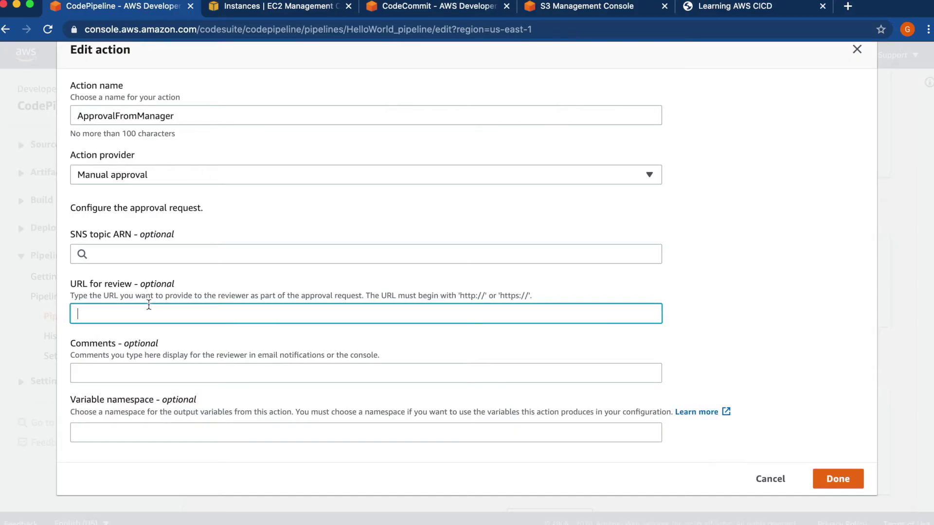
{"action": "key", "text": "ctrl+v"}
{"action": "left_click", "coordinate": [112, 374]}
{"action": "type", "text": "Plea"}
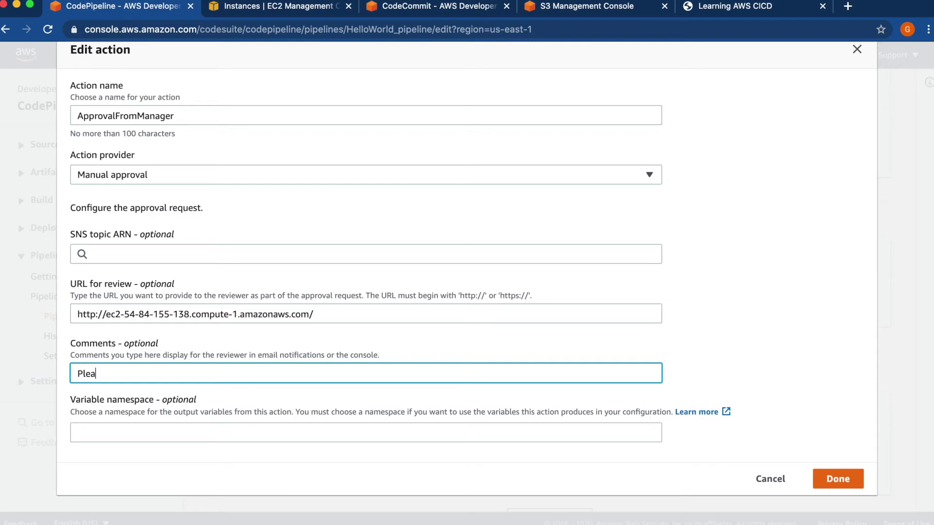
{"action": "type", "text": "se review and approve for d"}
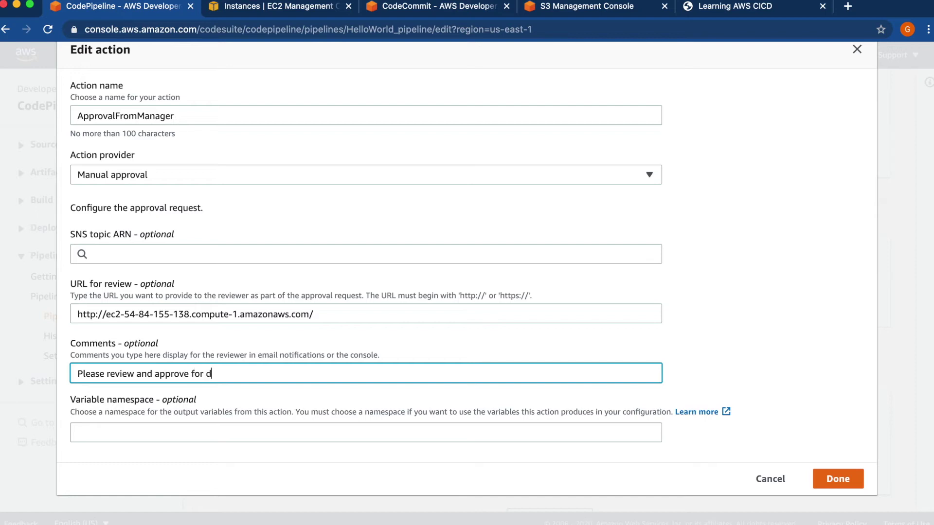
{"action": "type", "text": "eployment"}
{"action": "left_click", "coordinate": [828, 484]}
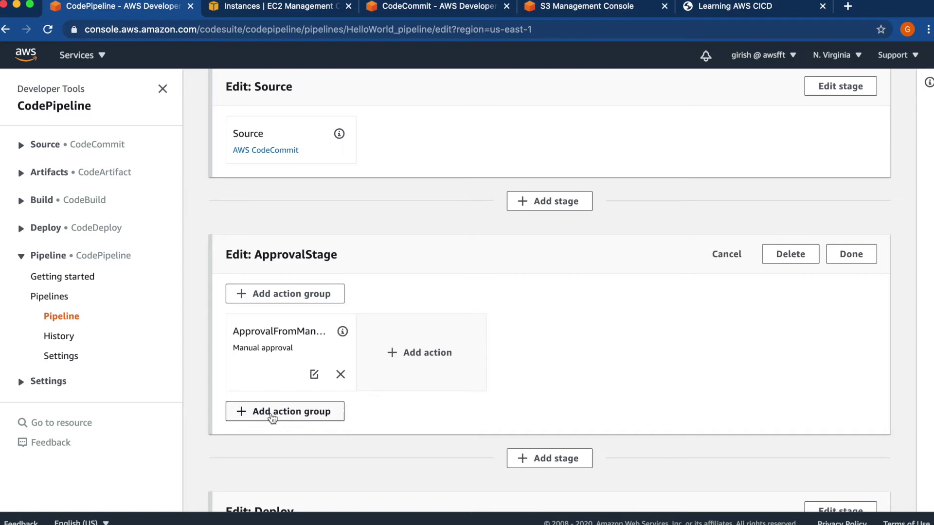
{"action": "left_click", "coordinate": [272, 416]}
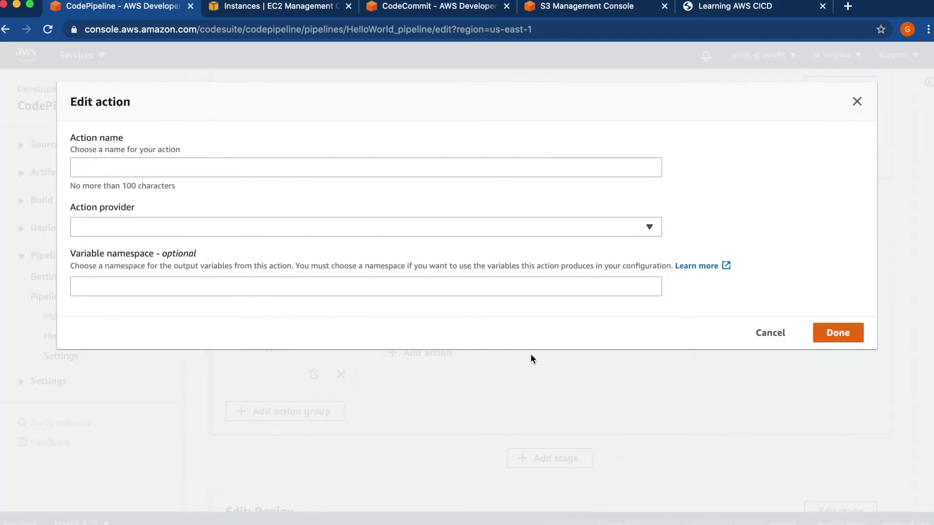
{"action": "left_click", "coordinate": [770, 336]}
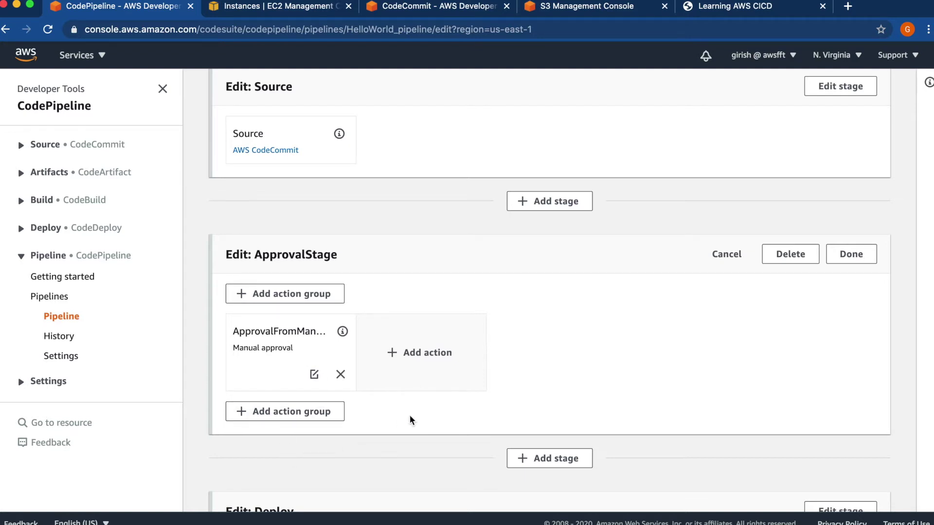
- Finish editing ApprovalStage and save HelloWorld_pipeline, confirming the save
{"action": "left_click", "coordinate": [857, 263]}
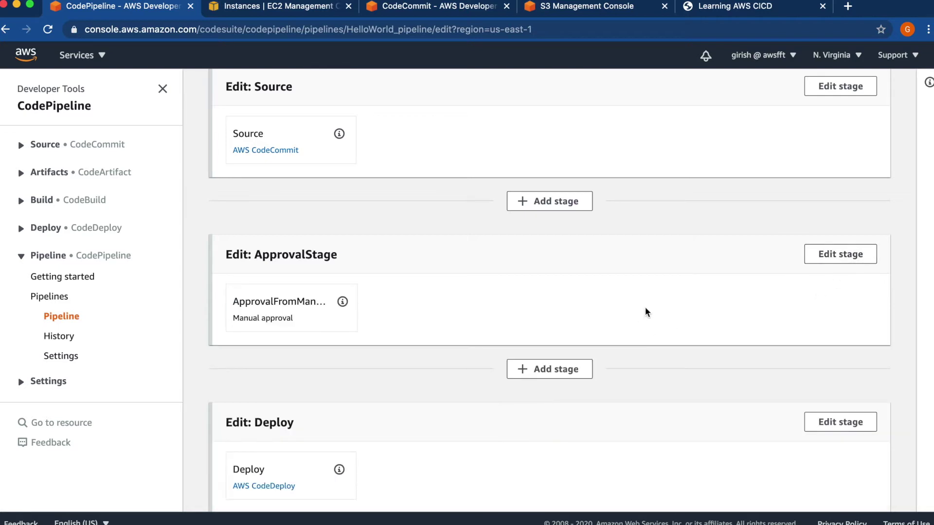
{"action": "scroll", "coordinate": [647, 312], "scroll_direction": "up", "scroll_amount": 1}
{"action": "scroll", "coordinate": [645, 312], "scroll_direction": "up", "scroll_amount": 1}
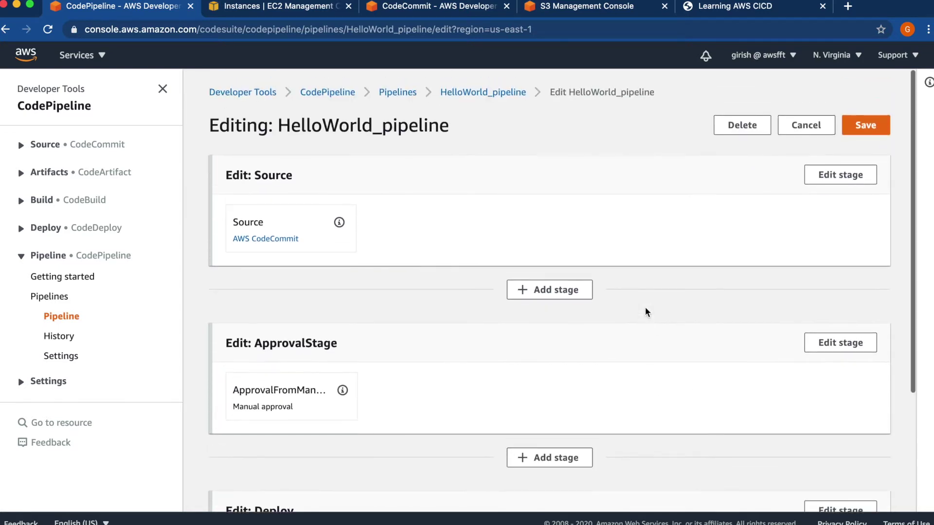
{"action": "left_click", "coordinate": [874, 124]}
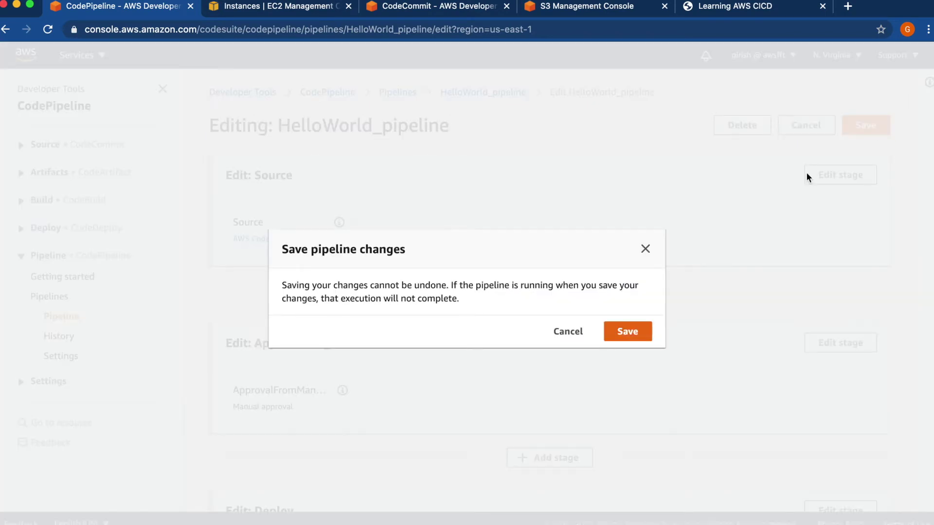
{"action": "left_click", "coordinate": [635, 331]}
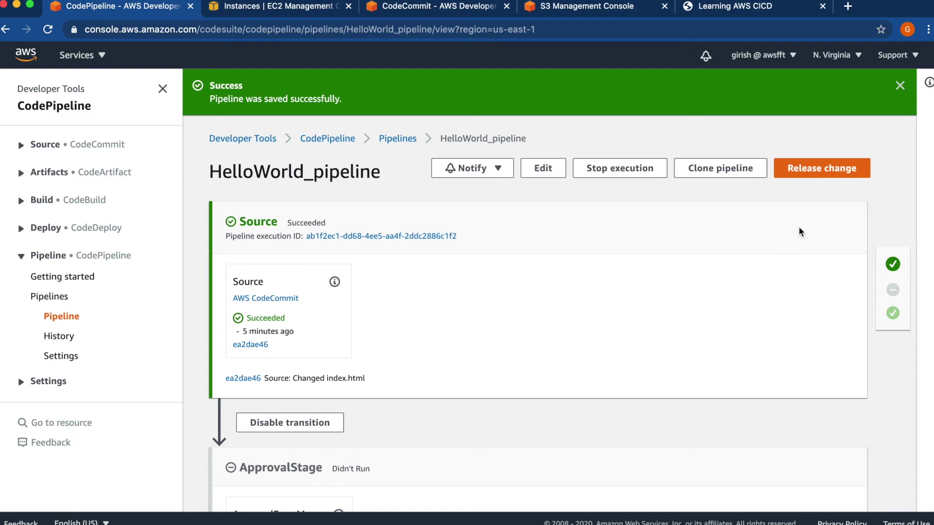
- Release the latest change and check that ApprovalStage shows Pending
{"action": "left_click", "coordinate": [821, 171]}
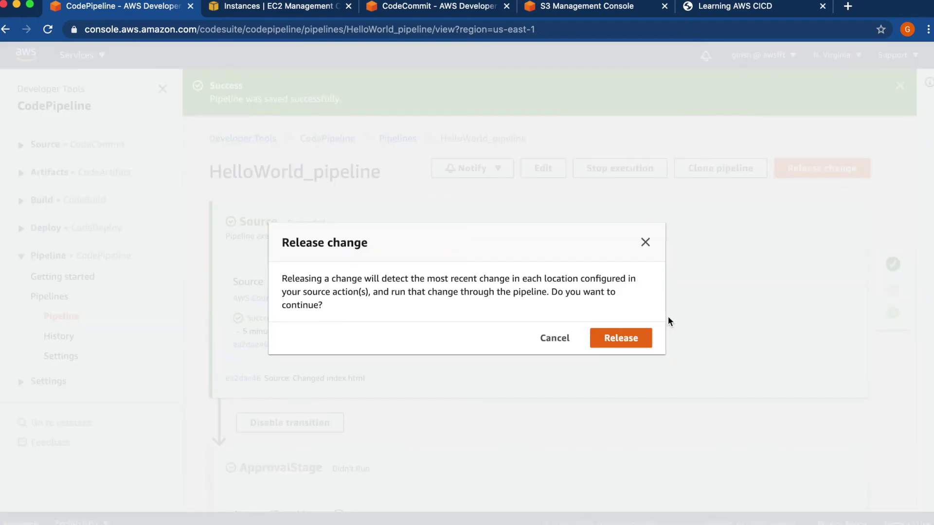
{"action": "left_click", "coordinate": [629, 339]}
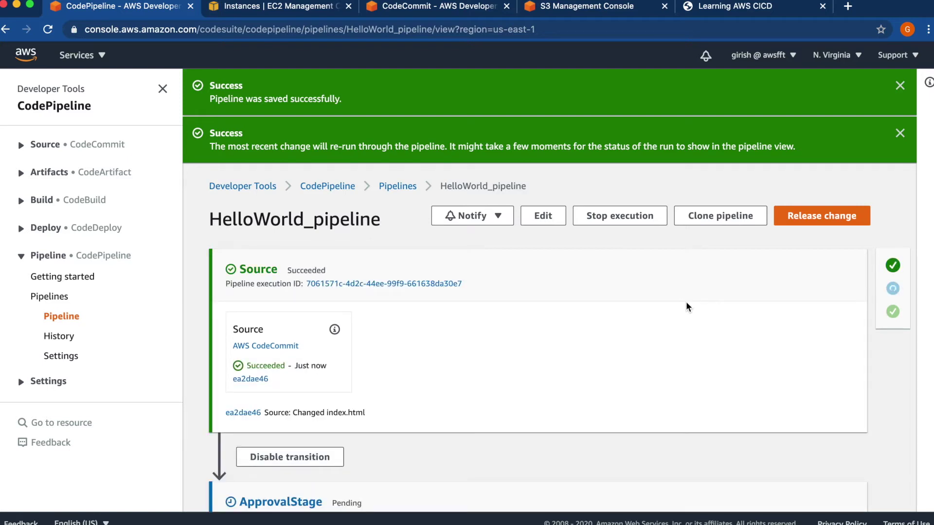
{"action": "scroll", "coordinate": [686, 306], "scroll_direction": "down", "scroll_amount": 5}
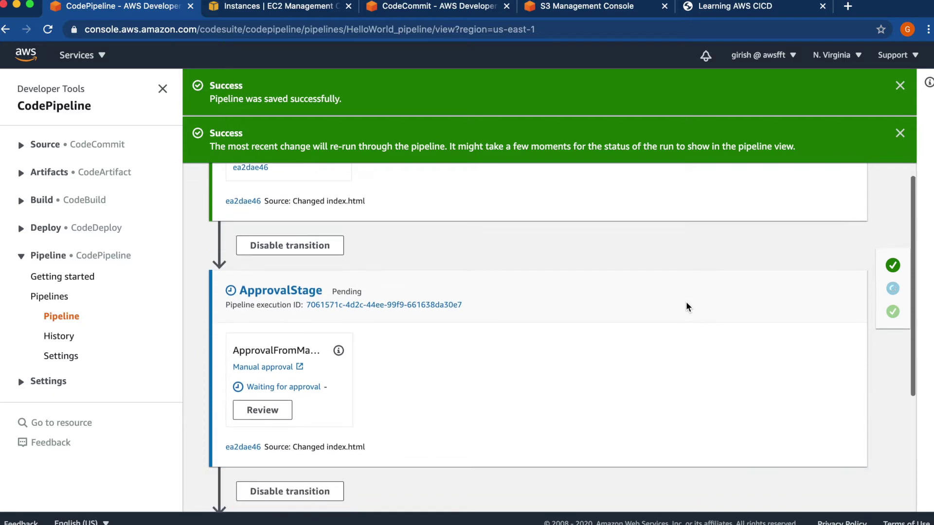
{"action": "scroll", "coordinate": [686, 307], "scroll_direction": "down", "scroll_amount": 1}
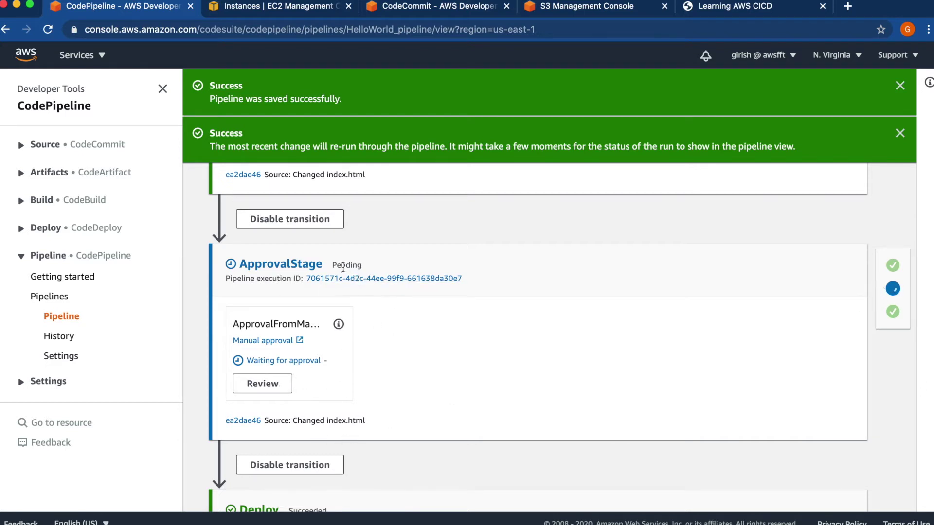
{"action": "double_click", "coordinate": [344, 266]}
{"action": "left_click", "coordinate": [416, 348]}
- Check the review URL's site, then approve ApprovalFromManager with comment 'Approved for deployment'
{"action": "left_click", "coordinate": [271, 386]}
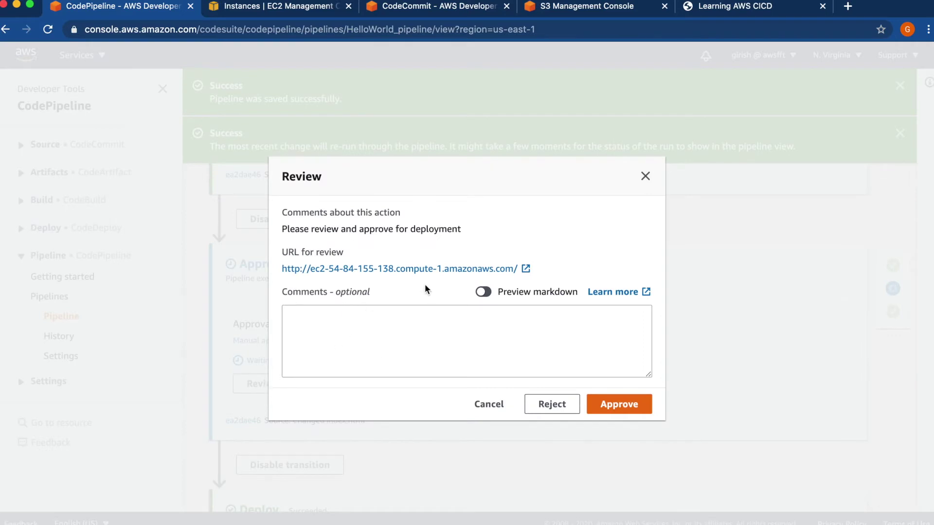
{"action": "left_click", "coordinate": [417, 269]}
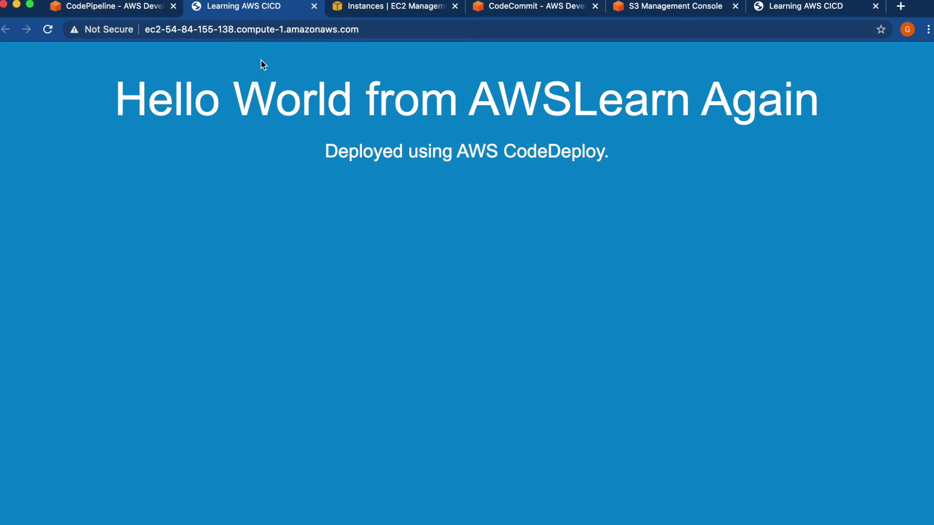
{"action": "left_click", "coordinate": [314, 6]}
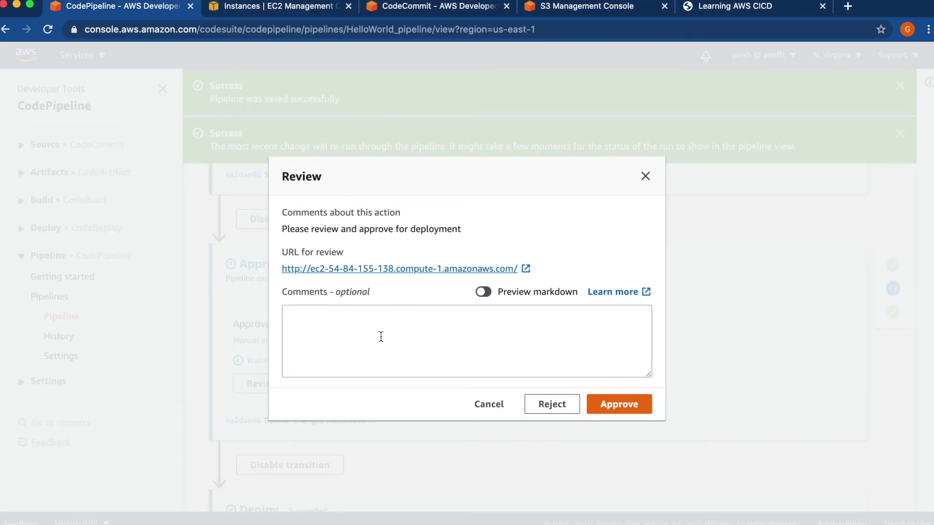
{"action": "left_click", "coordinate": [381, 336]}
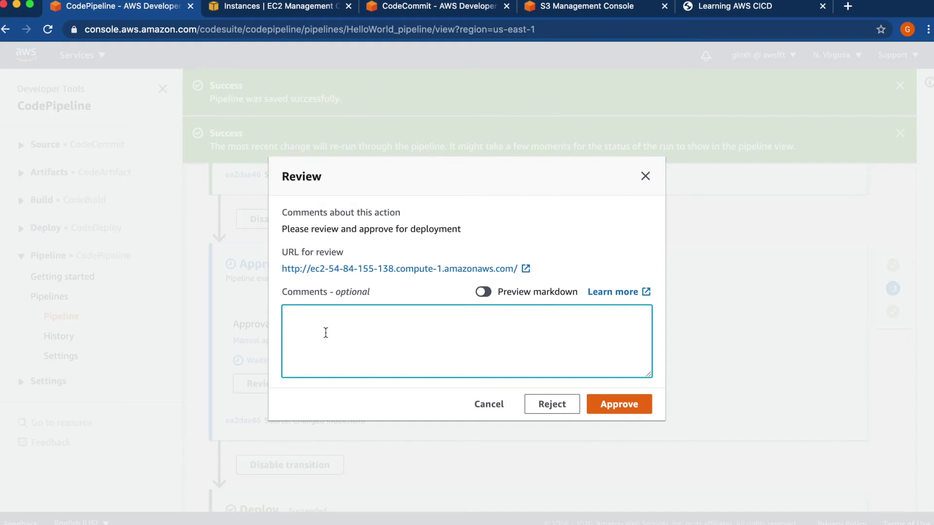
{"action": "type", "text": "Approved for deployment"}
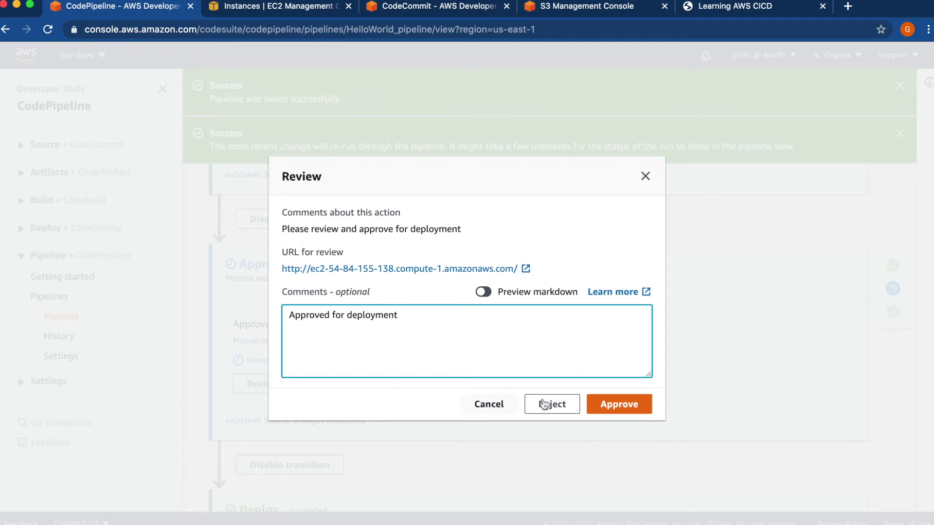
{"action": "left_click", "coordinate": [614, 404]}
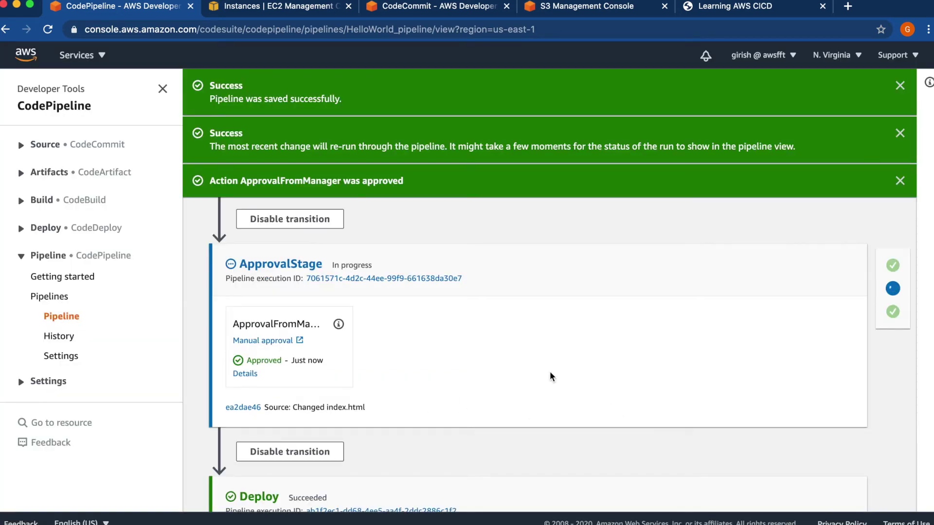
- Dismiss the pipeline-saved, release and approval banners while Deploy finishes
{"action": "scroll", "coordinate": [549, 373], "scroll_direction": "down", "scroll_amount": 3}
{"action": "scroll", "coordinate": [549, 372], "scroll_direction": "down", "scroll_amount": 1}
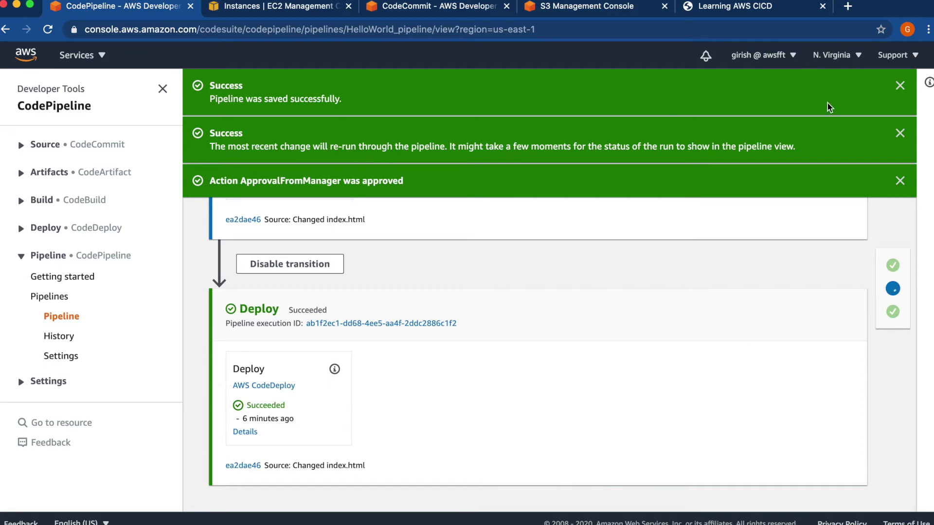
{"action": "left_click", "coordinate": [899, 85]}
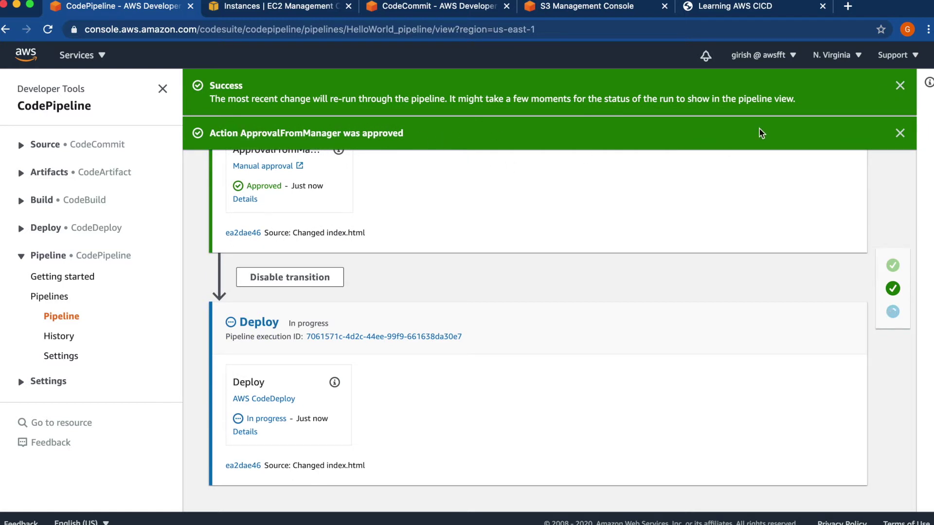
{"action": "left_click", "coordinate": [900, 87]}
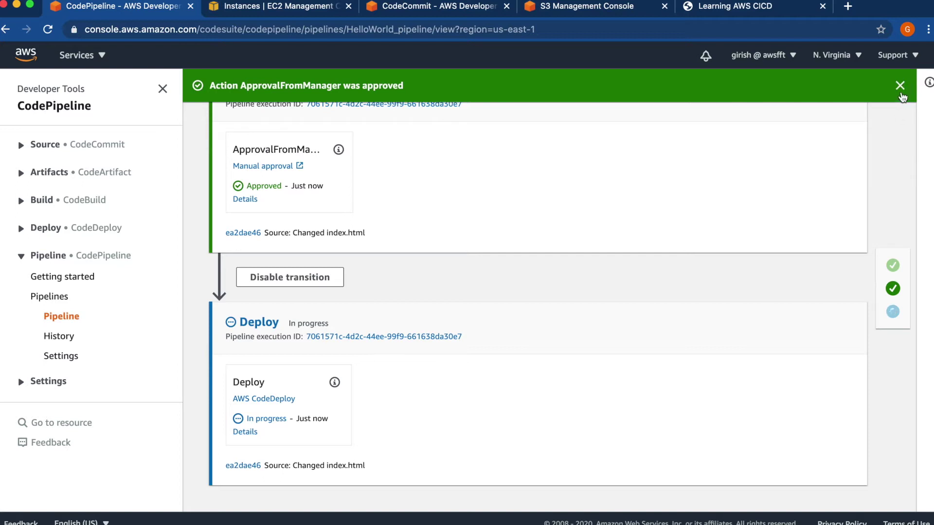
{"action": "left_click", "coordinate": [900, 87]}
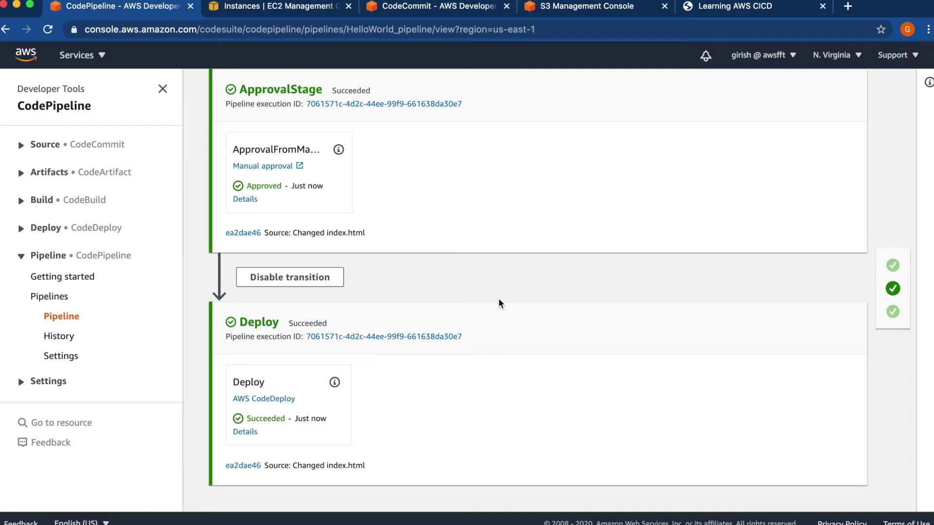
{"action": "left_click", "coordinate": [742, 10]}
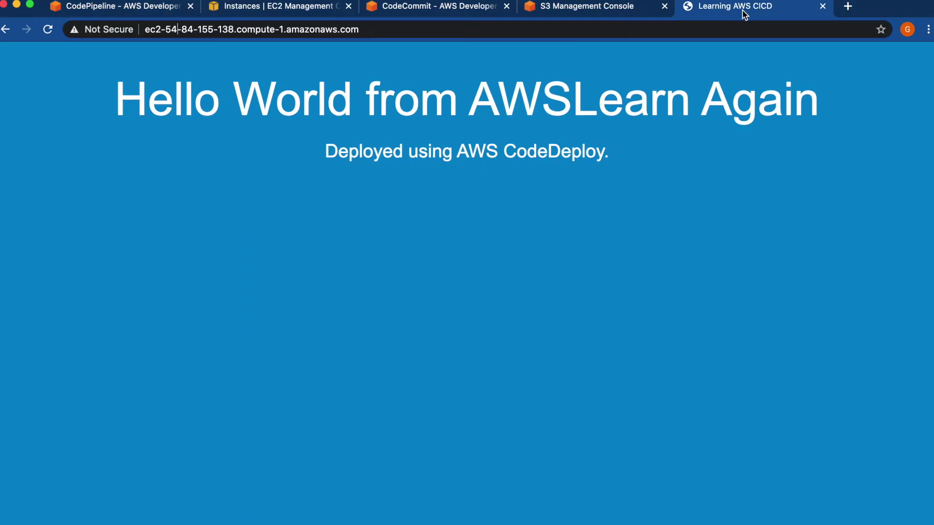
{"action": "left_click", "coordinate": [47, 29]}
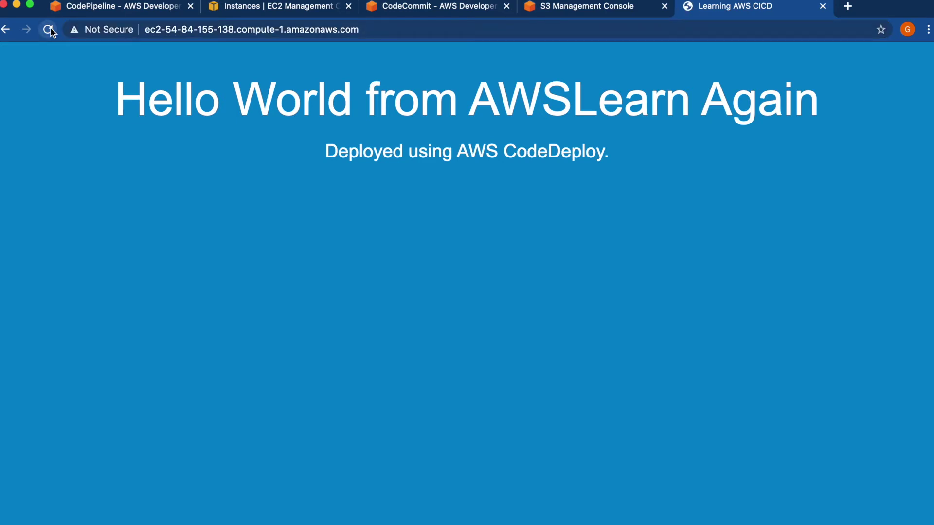
{"action": "left_click", "coordinate": [105, 8]}
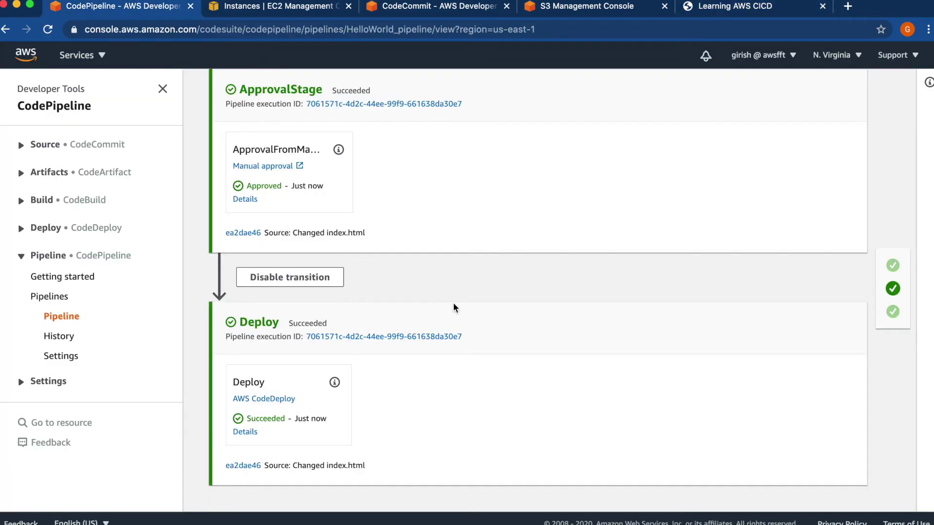
{"action": "scroll", "coordinate": [458, 306], "scroll_direction": "up", "scroll_amount": 5}
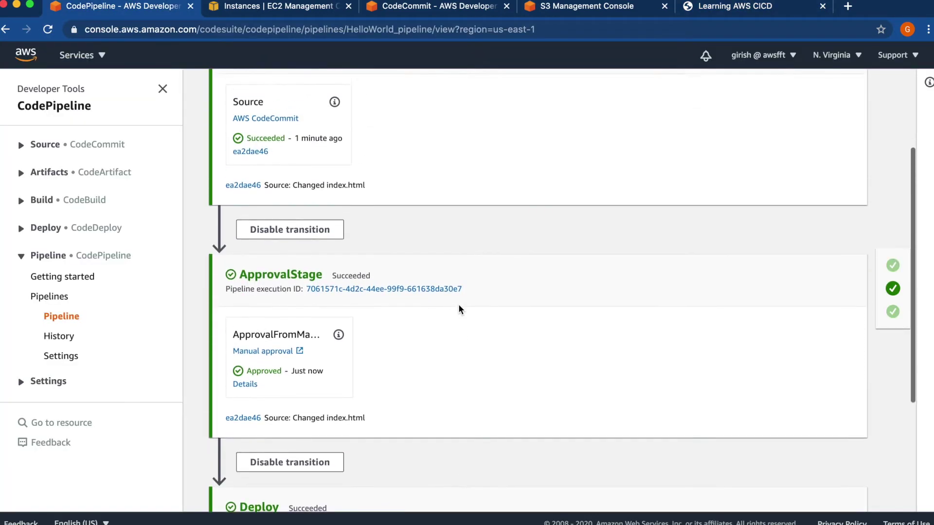
{"action": "scroll", "coordinate": [458, 304], "scroll_direction": "up", "scroll_amount": 2}
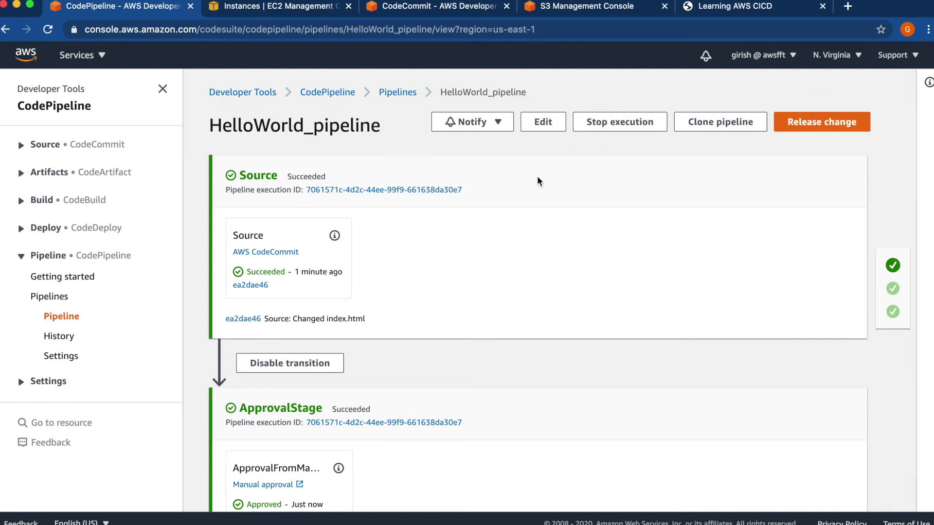
- Insert a stage named TestCode after Source and begin adding an action group
{"action": "left_click", "coordinate": [543, 124]}
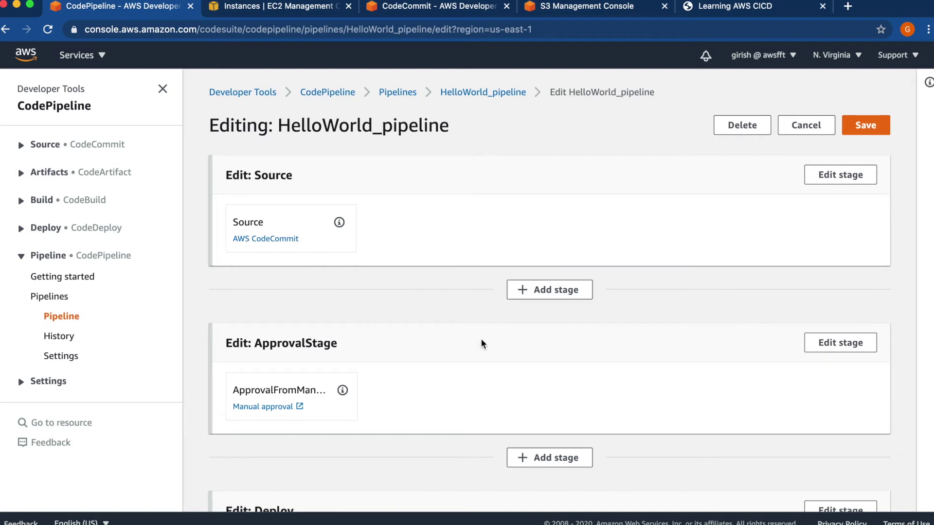
{"action": "left_click", "coordinate": [550, 296]}
{"action": "left_click", "coordinate": [475, 292]}
{"action": "type", "text": "TestCode"}
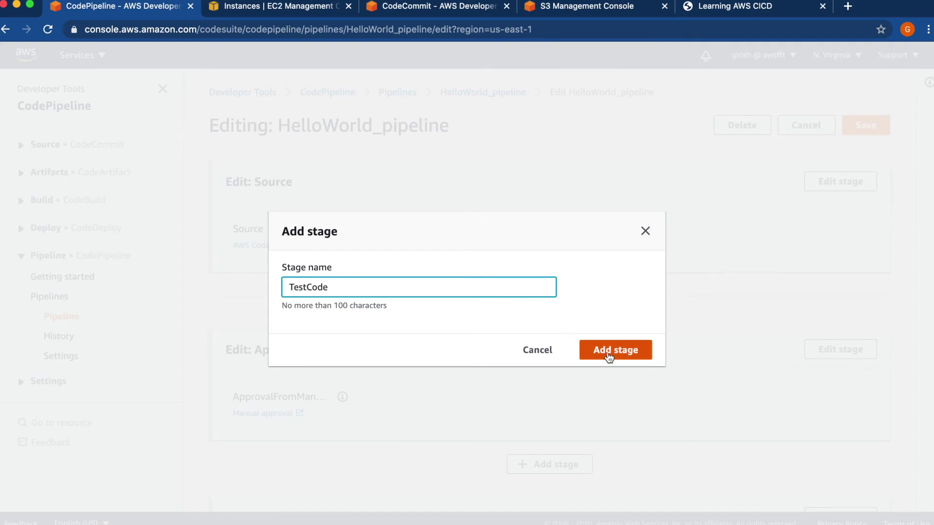
{"action": "left_click", "coordinate": [608, 355]}
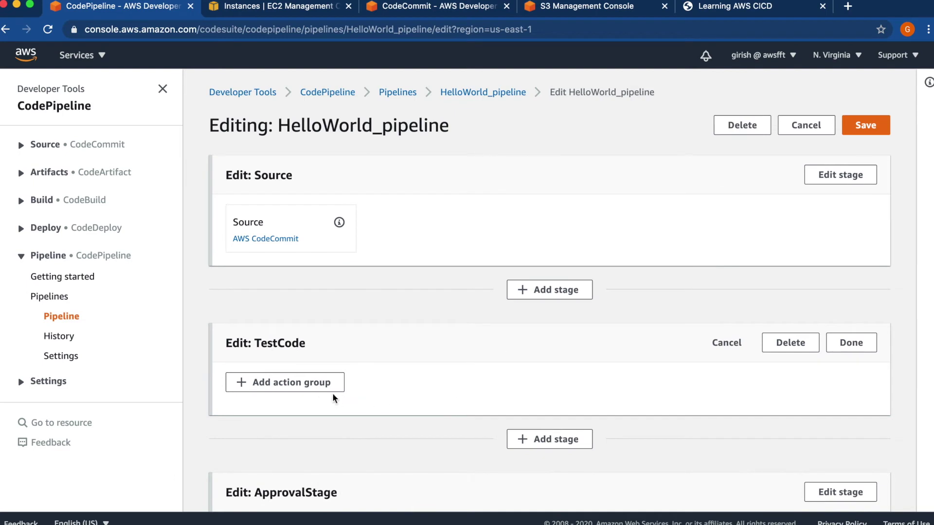
{"action": "left_click", "coordinate": [317, 384]}
- Name the action TestForHelloWorld and choose AWS CodeBuild as provider
{"action": "left_click", "coordinate": [261, 167]}
{"action": "type", "text": "Test"}
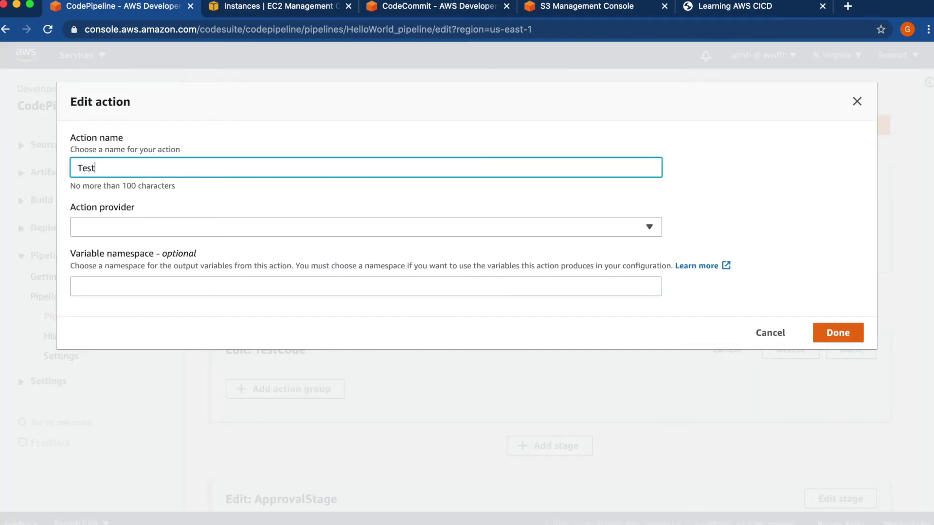
{"action": "type", "text": "ForHelloWorld"}
{"action": "left_click", "coordinate": [75, 227]}
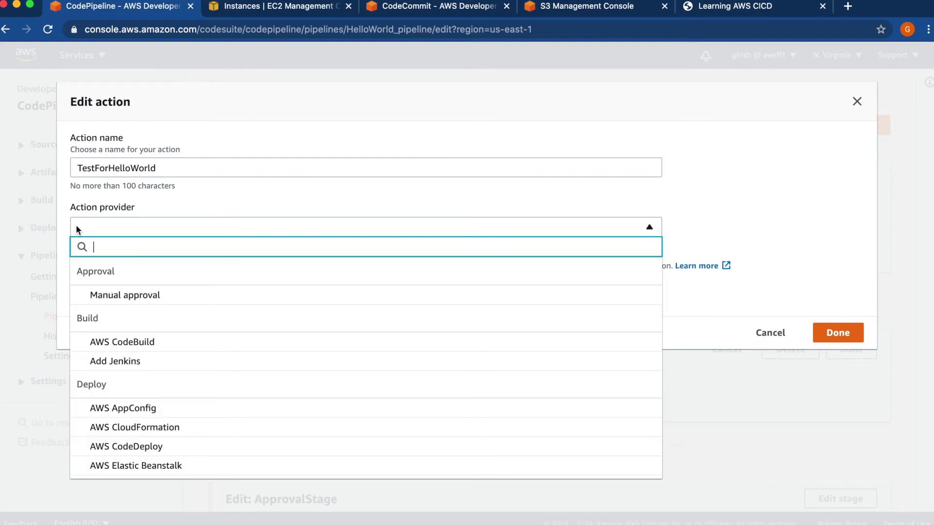
{"action": "left_click", "coordinate": [136, 342]}
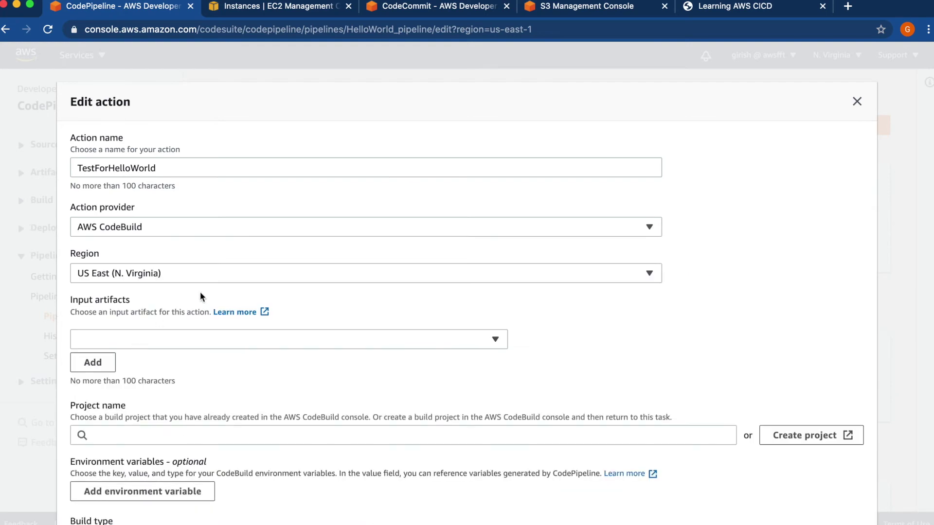
- Set SourceArtifact as input artifact and HelloWorld as the build project
{"action": "left_click", "coordinate": [204, 337]}
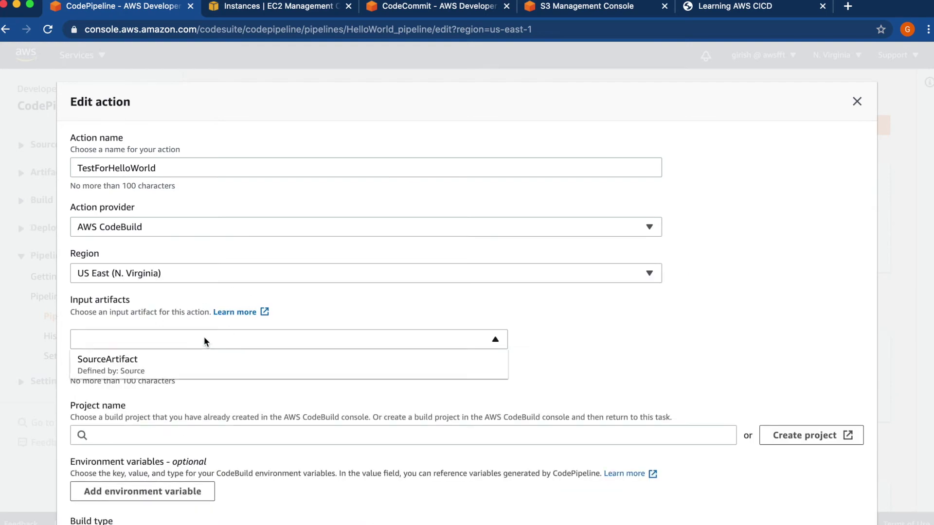
{"action": "left_click", "coordinate": [132, 365]}
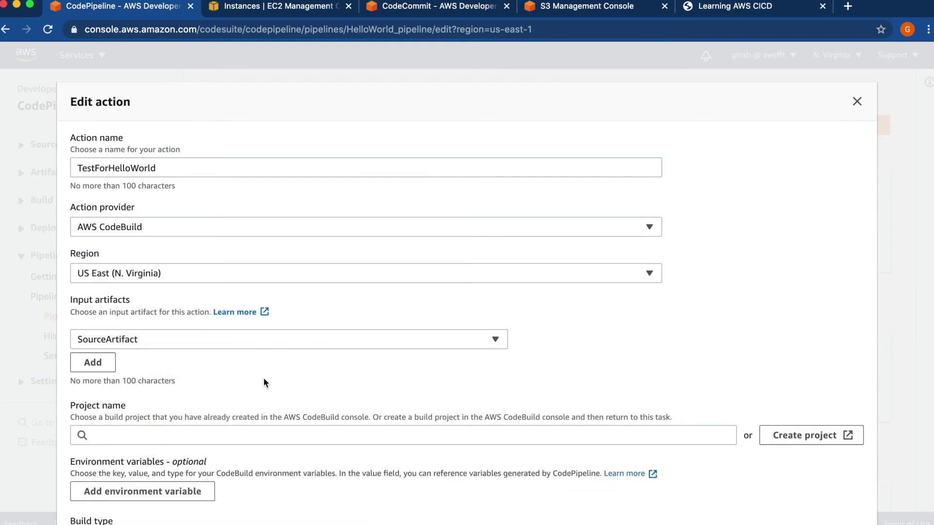
{"action": "scroll", "coordinate": [263, 378], "scroll_direction": "down", "scroll_amount": 5}
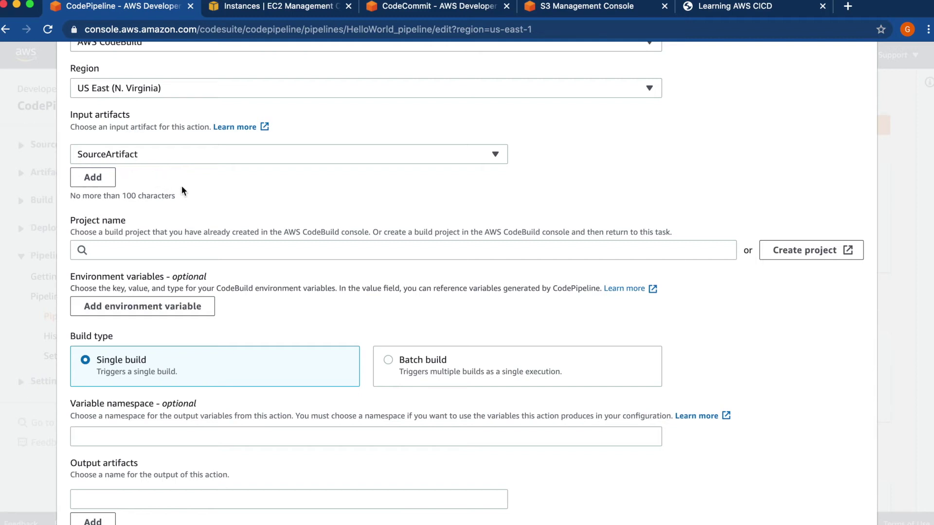
{"action": "left_click", "coordinate": [148, 247]}
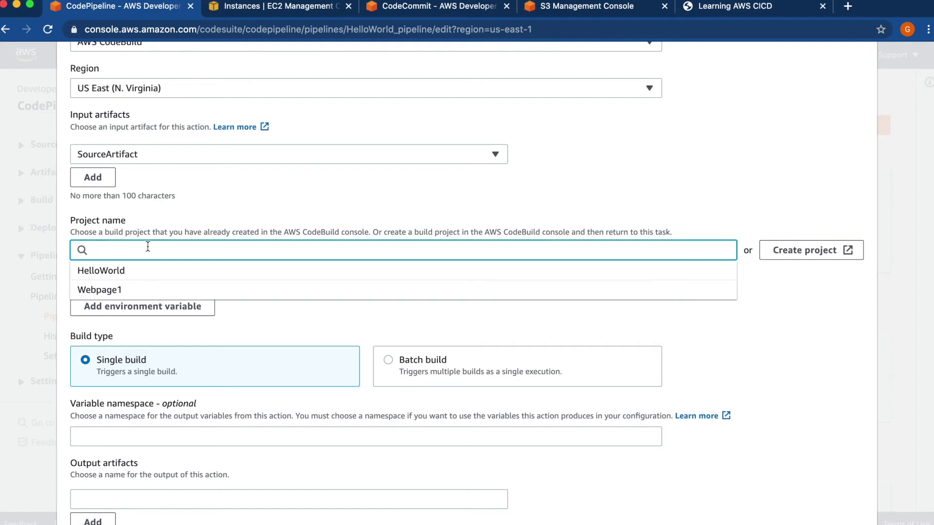
{"action": "left_click", "coordinate": [120, 270]}
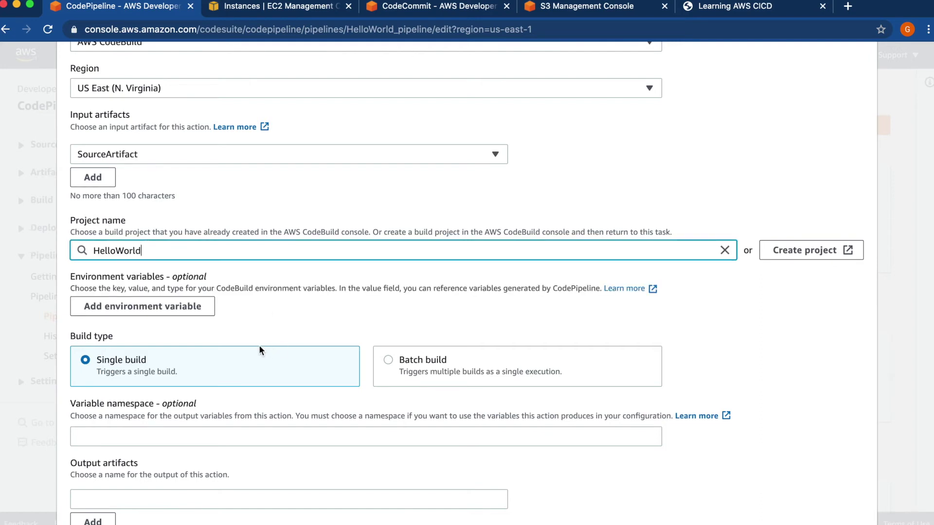
{"action": "left_click", "coordinate": [288, 318]}
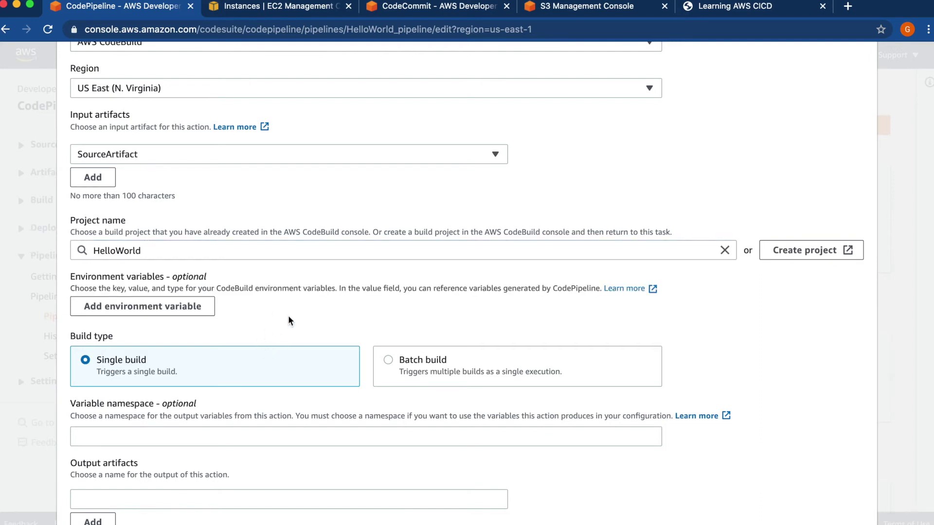
{"action": "scroll", "coordinate": [289, 317], "scroll_direction": "down", "scroll_amount": 2}
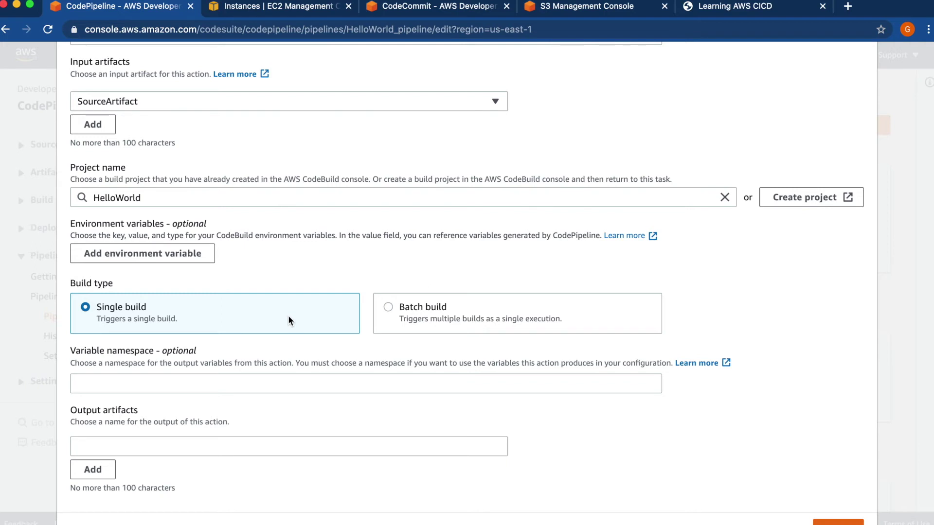
{"action": "scroll", "coordinate": [288, 315], "scroll_direction": "down", "scroll_amount": 2}
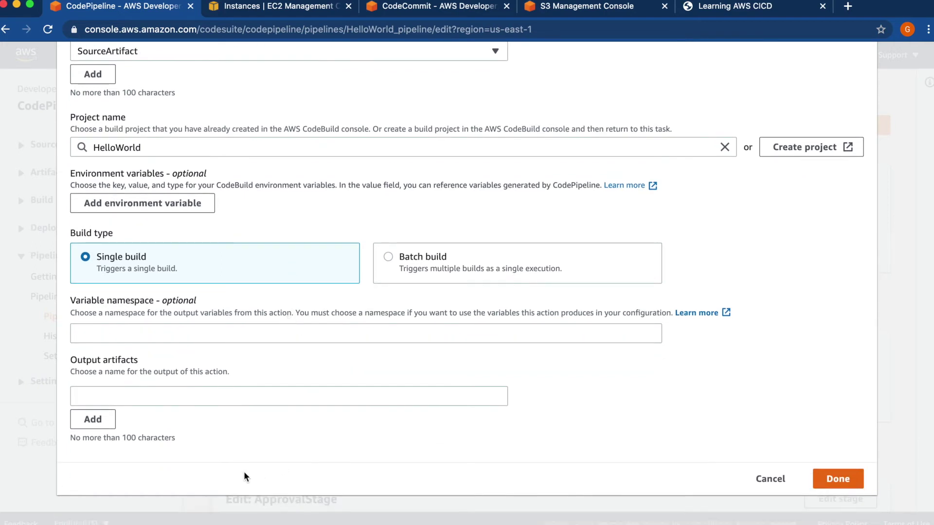
- Enter TestResult as the output artifact and add the action to TestCode
{"action": "left_click", "coordinate": [235, 399]}
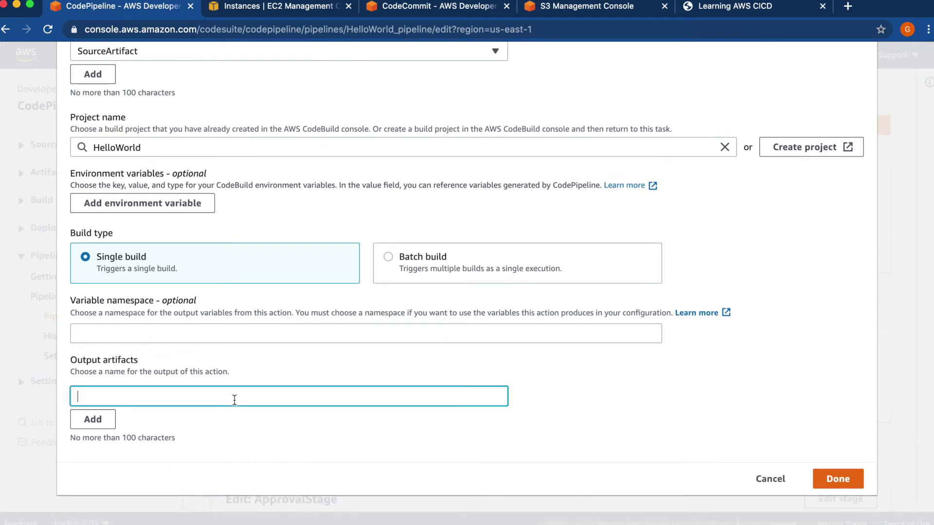
{"action": "type", "text": "TestResult"}
{"action": "left_click", "coordinate": [321, 446]}
{"action": "left_click", "coordinate": [836, 483]}
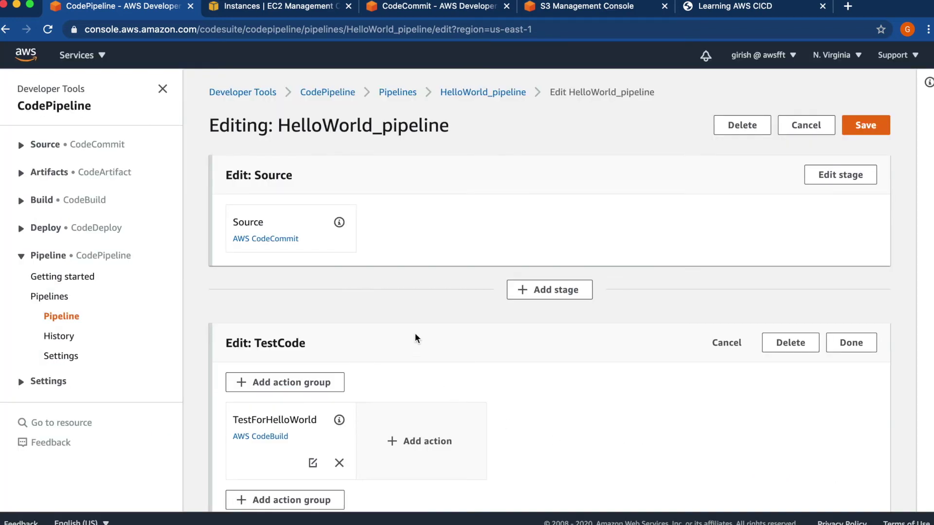
{"action": "scroll", "coordinate": [415, 312], "scroll_direction": "down", "scroll_amount": 3}
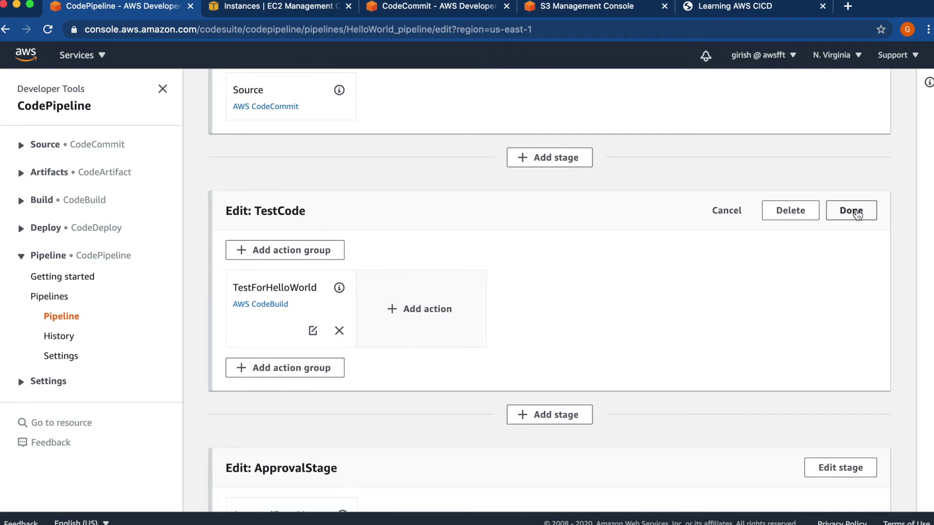
- Finish the TestCode stage and save HelloWorld_pipeline, confirming the save
{"action": "left_click", "coordinate": [857, 214]}
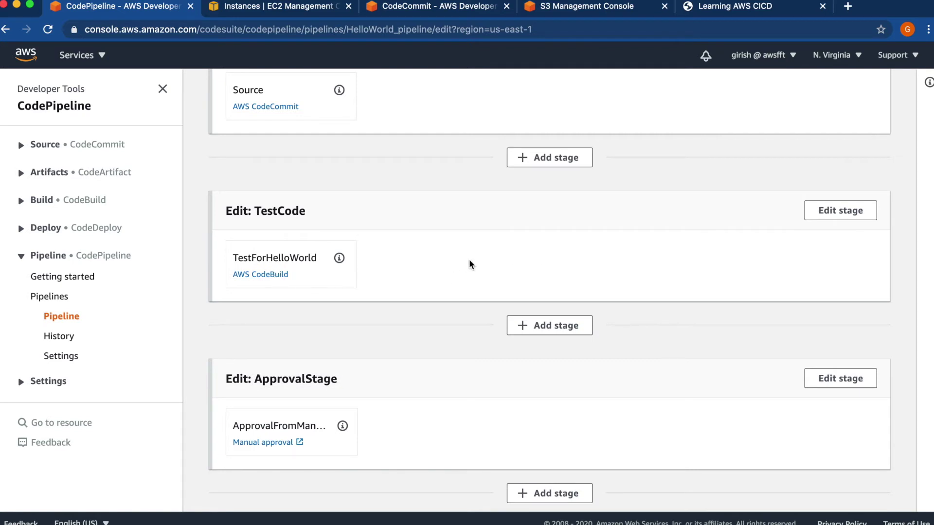
{"action": "scroll", "coordinate": [470, 264], "scroll_direction": "down", "scroll_amount": 5}
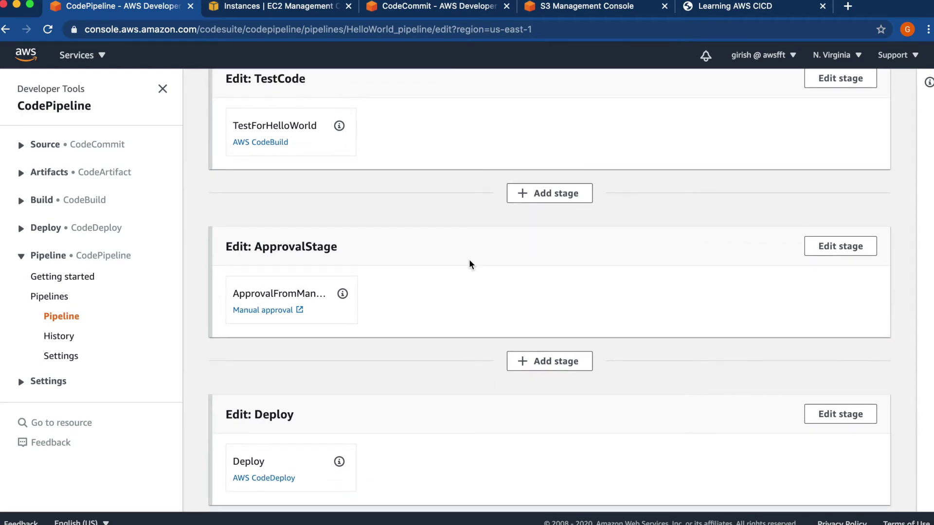
{"action": "scroll", "coordinate": [470, 264], "scroll_direction": "down", "scroll_amount": 2}
{"action": "scroll", "coordinate": [470, 264], "scroll_direction": "up", "scroll_amount": 5}
{"action": "scroll", "coordinate": [470, 264], "scroll_direction": "up", "scroll_amount": 3}
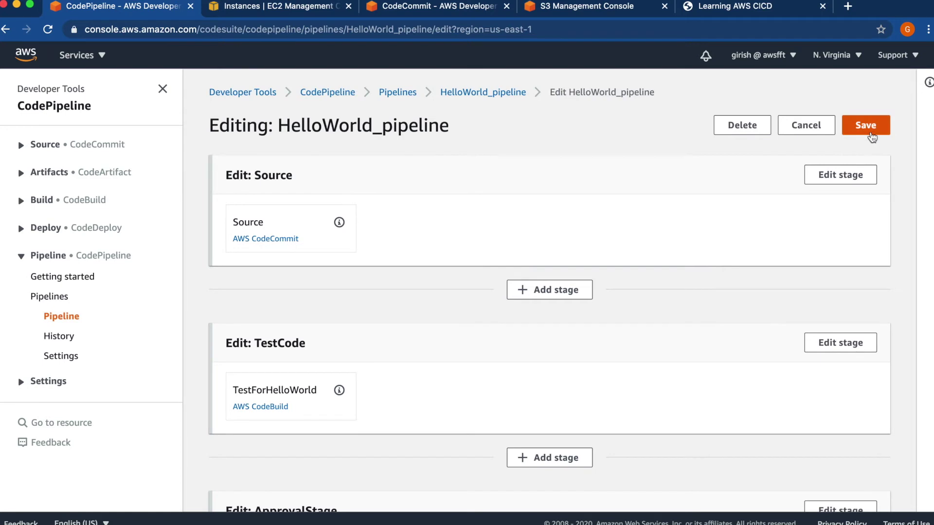
{"action": "left_click", "coordinate": [868, 125]}
{"action": "left_click", "coordinate": [630, 335]}
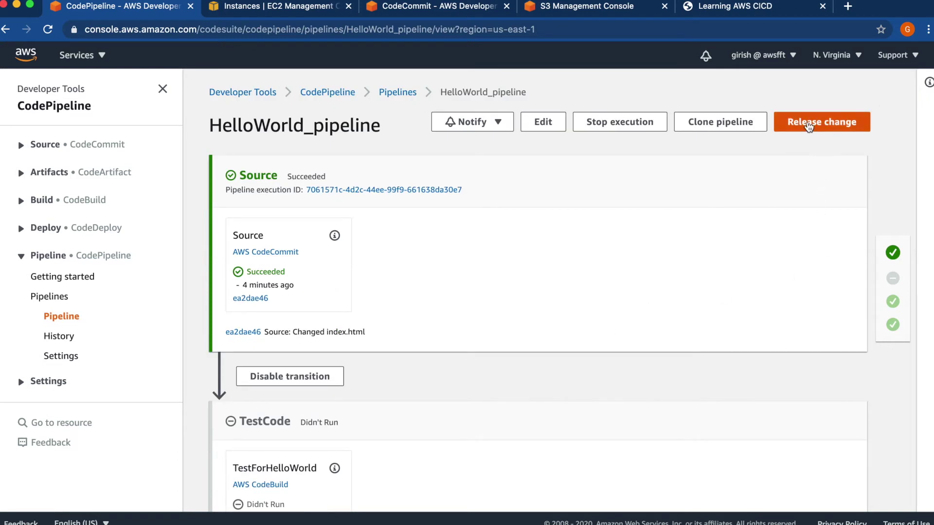
- Release the latest change again and watch the TestCode stage start running
{"action": "left_click", "coordinate": [808, 126]}
{"action": "left_click", "coordinate": [630, 339]}
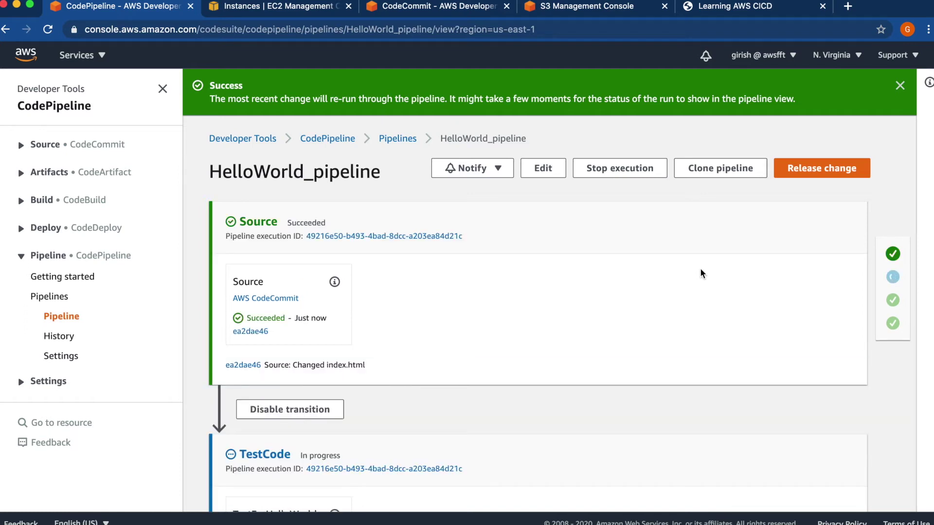
{"action": "scroll", "coordinate": [701, 273], "scroll_direction": "down", "scroll_amount": 3}
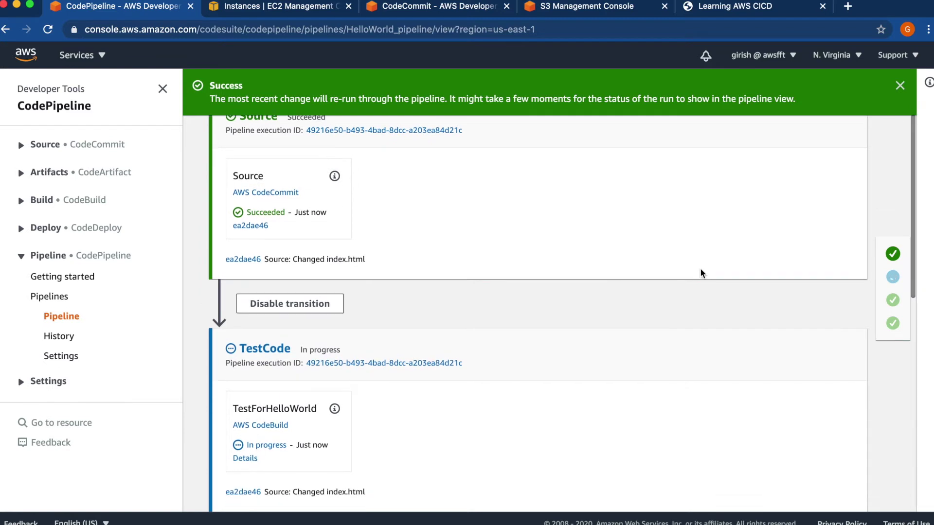
{"action": "scroll", "coordinate": [701, 273], "scroll_direction": "down", "scroll_amount": 1}
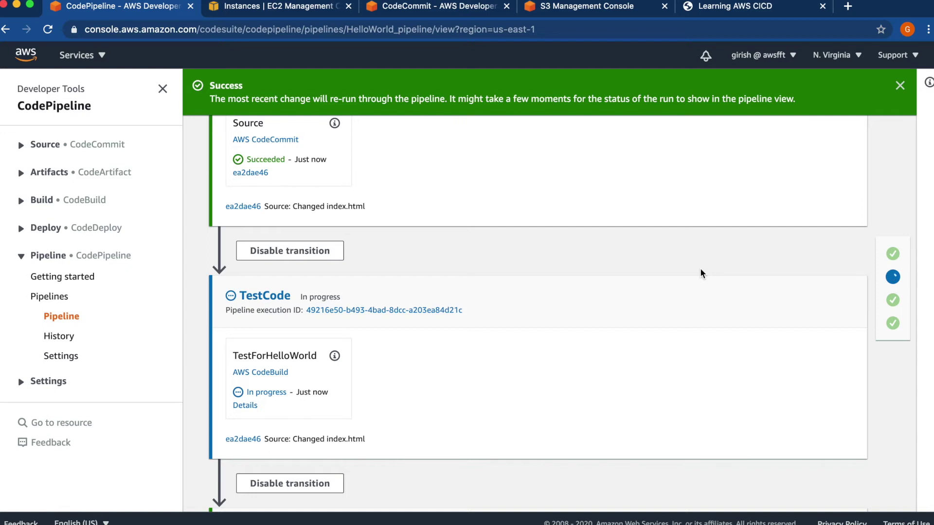
- Open the TestForHelloWorld build, follow its live log and review its phase details
{"action": "left_click", "coordinate": [256, 406]}
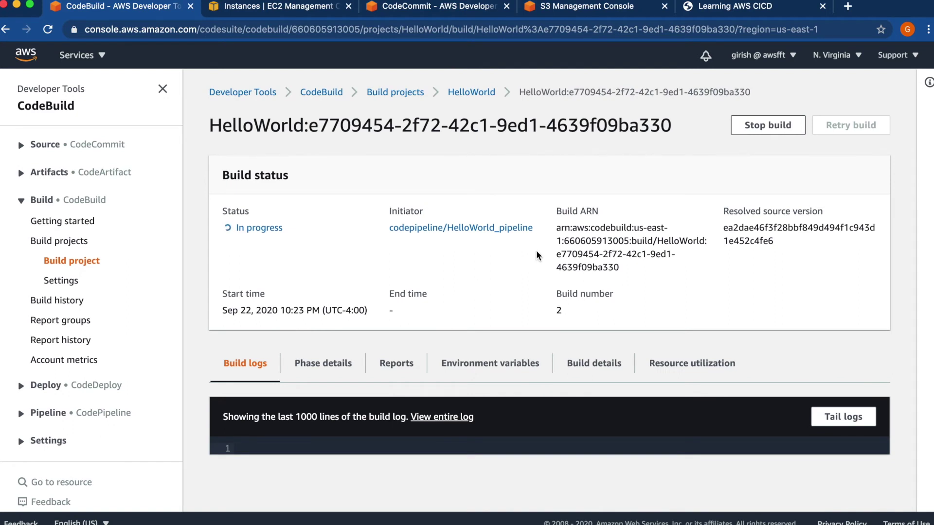
{"action": "left_click", "coordinate": [845, 423]}
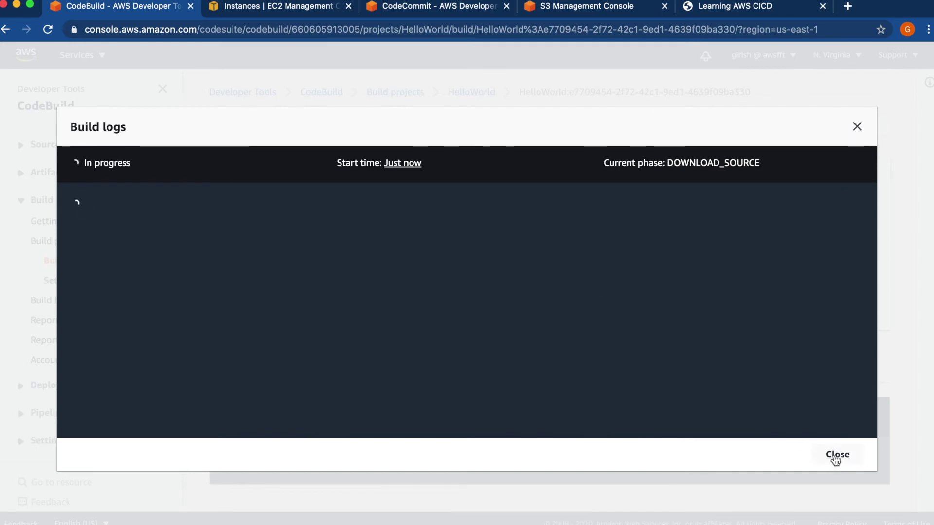
{"action": "left_click", "coordinate": [835, 457]}
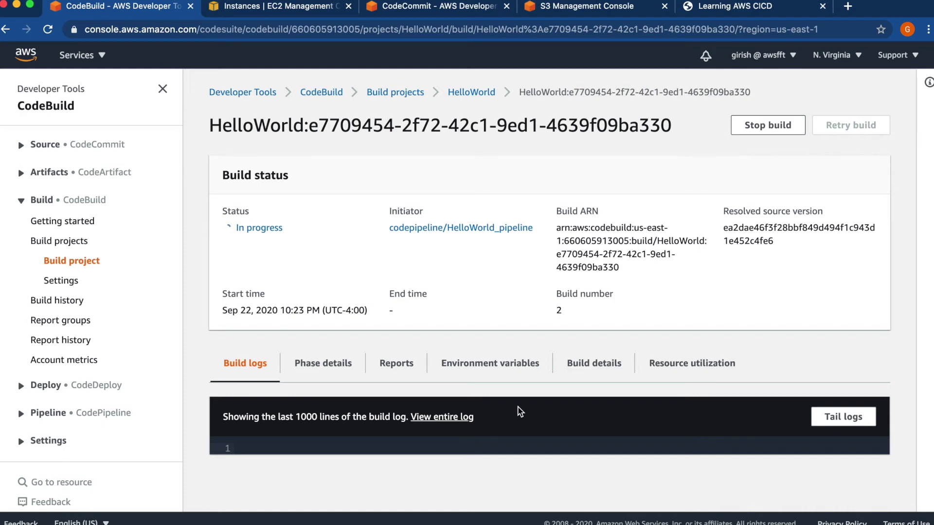
{"action": "left_click", "coordinate": [322, 371]}
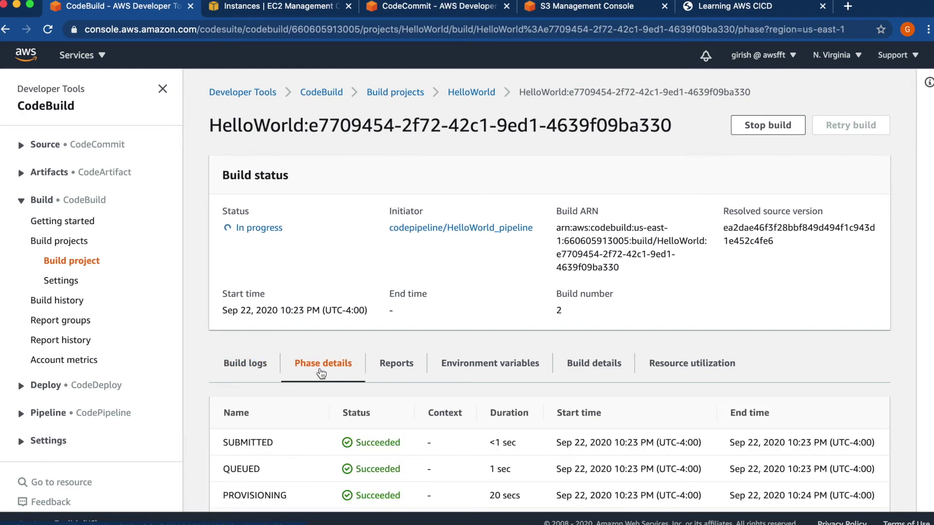
{"action": "scroll", "coordinate": [321, 374], "scroll_direction": "down", "scroll_amount": 1}
{"action": "scroll", "coordinate": [321, 374], "scroll_direction": "down", "scroll_amount": 1}
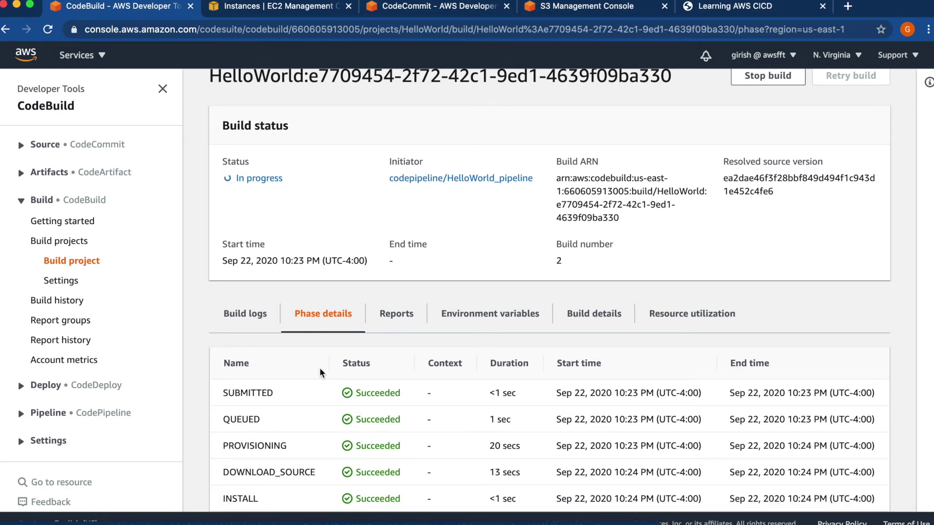
{"action": "scroll", "coordinate": [320, 372], "scroll_direction": "down", "scroll_amount": 5}
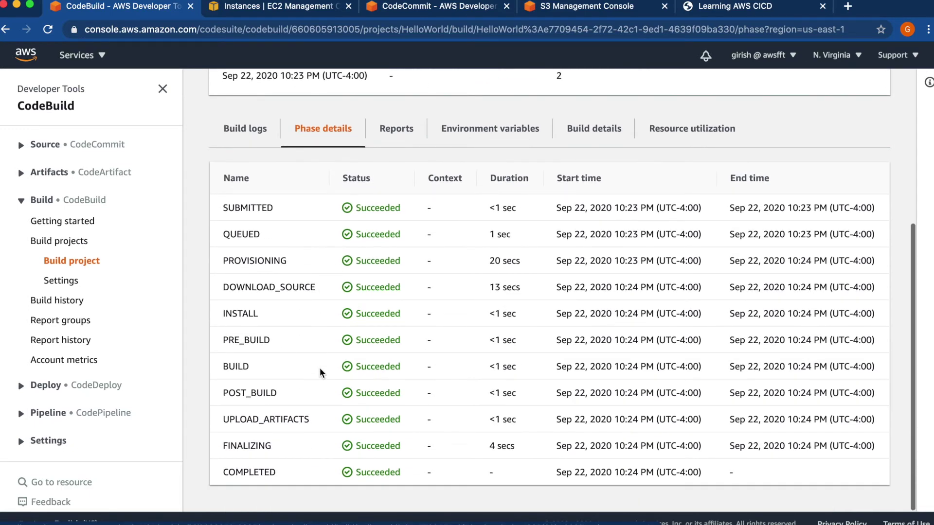
{"action": "scroll", "coordinate": [320, 372], "scroll_direction": "up", "scroll_amount": 6}
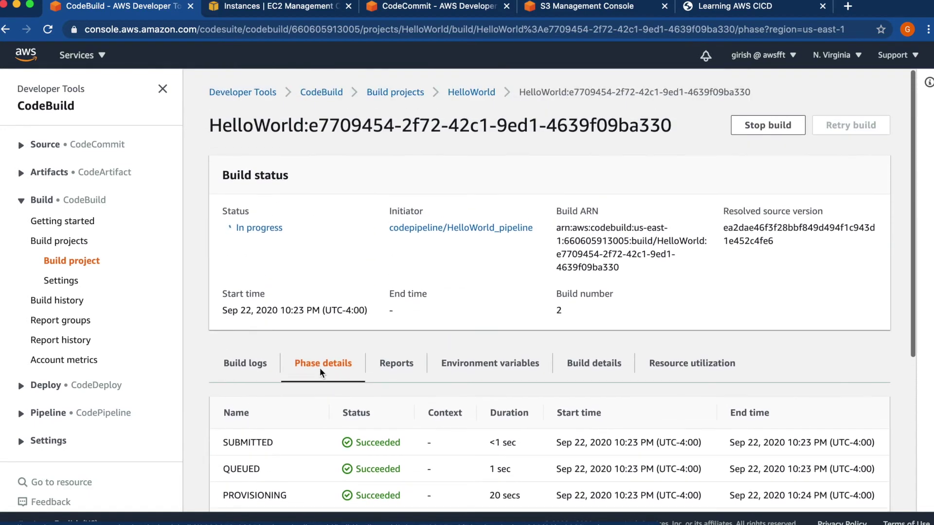
- Read the full build log confirming the Hello World check passed, then hide the navigation panel
{"action": "left_click", "coordinate": [253, 364]}
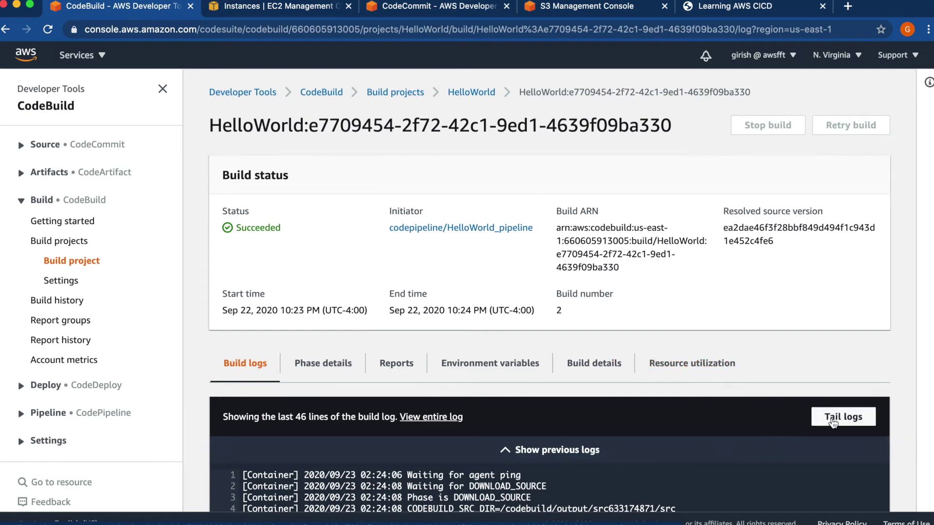
{"action": "left_click", "coordinate": [833, 419]}
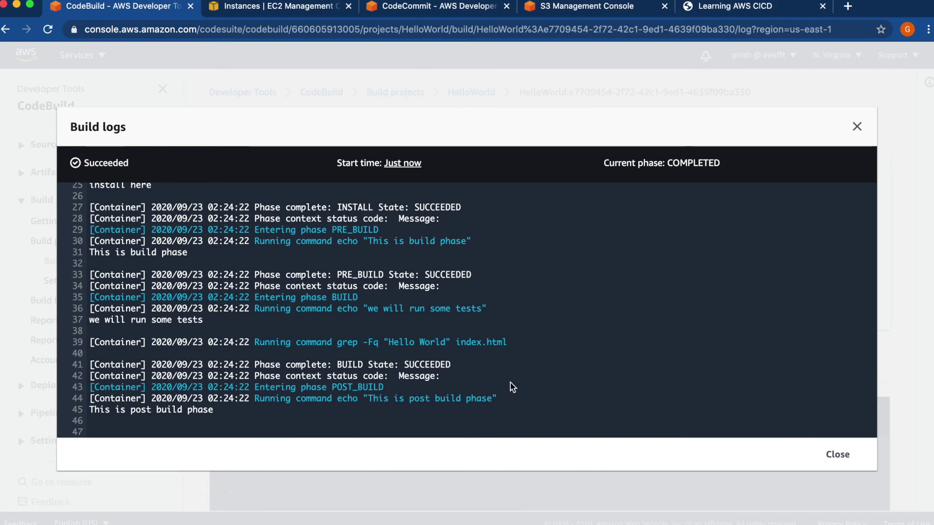
{"action": "left_click", "coordinate": [836, 455]}
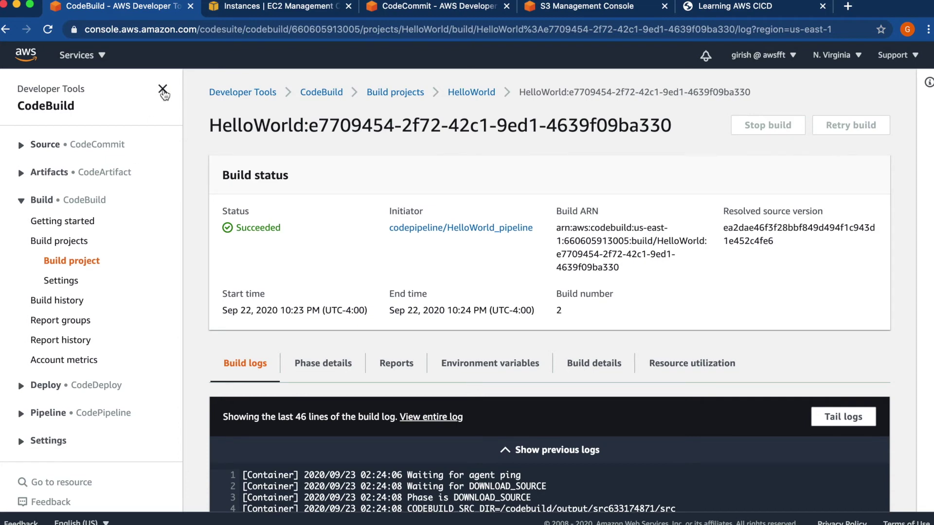
{"action": "left_click", "coordinate": [163, 90]}
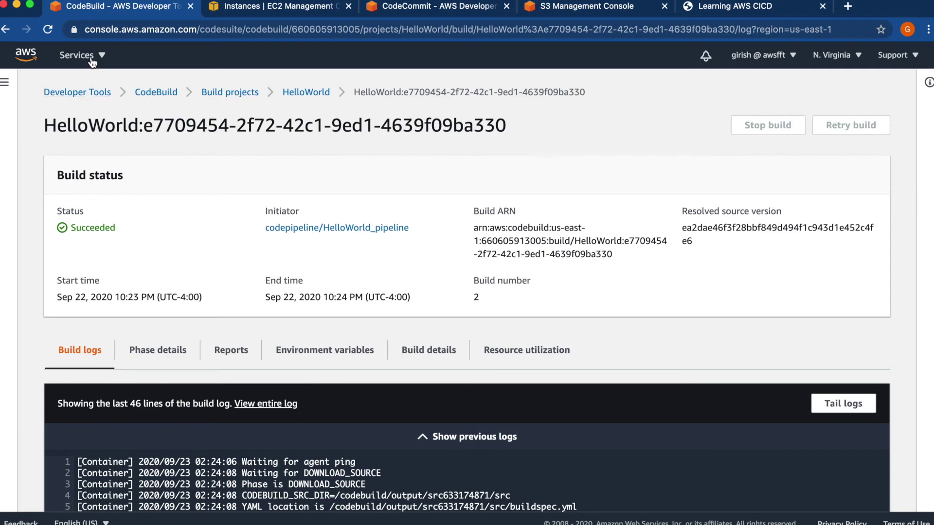
- Open HelloWorld_pipeline in CodePipeline and scroll to the ApprovalFromManager action awaiting approval
{"action": "left_click", "coordinate": [90, 58]}
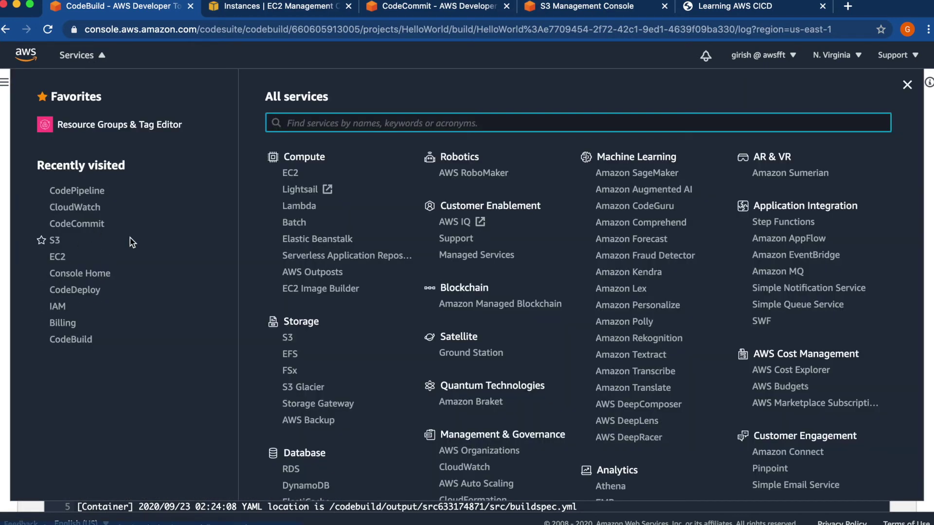
{"action": "left_click", "coordinate": [87, 193]}
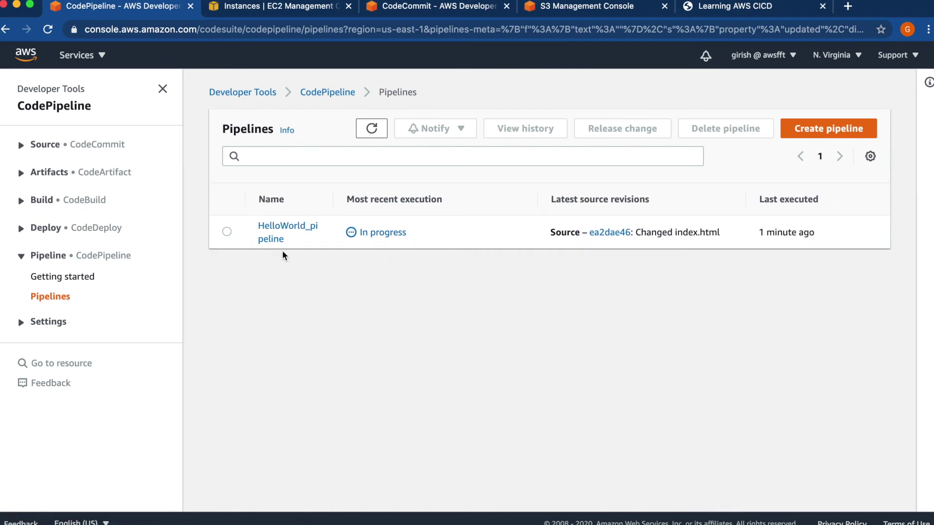
{"action": "left_click", "coordinate": [278, 237]}
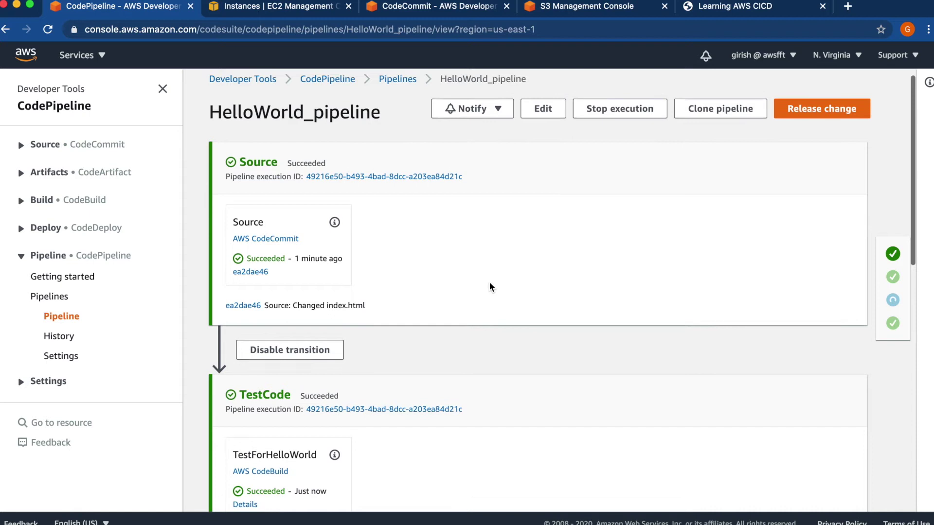
{"action": "scroll", "coordinate": [490, 287], "scroll_direction": "down", "scroll_amount": 5}
{"action": "scroll", "coordinate": [491, 285], "scroll_direction": "down", "scroll_amount": 2}
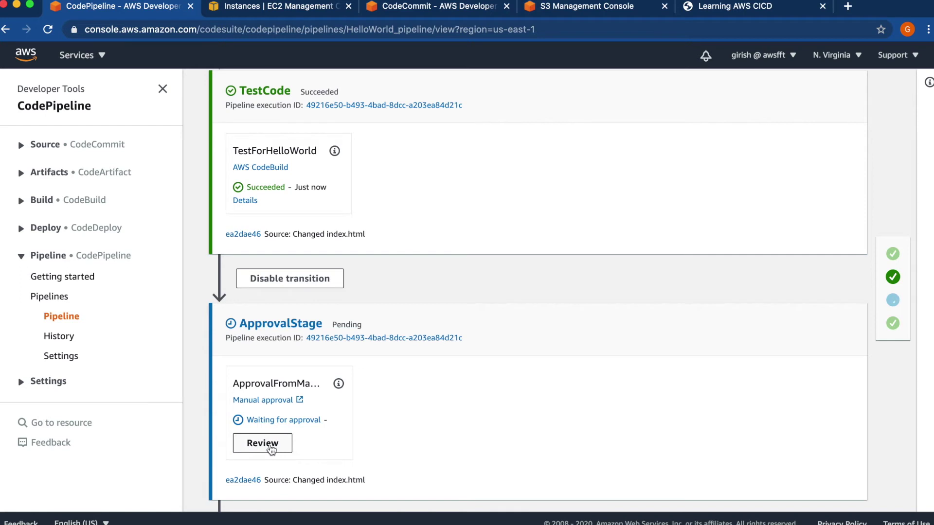
- Approve ApprovalFromManager with the comment 'Approved.' and follow the Deploy stage starting
{"action": "left_click", "coordinate": [272, 445]}
{"action": "left_click", "coordinate": [319, 336]}
{"action": "type", "text": "Approved."}
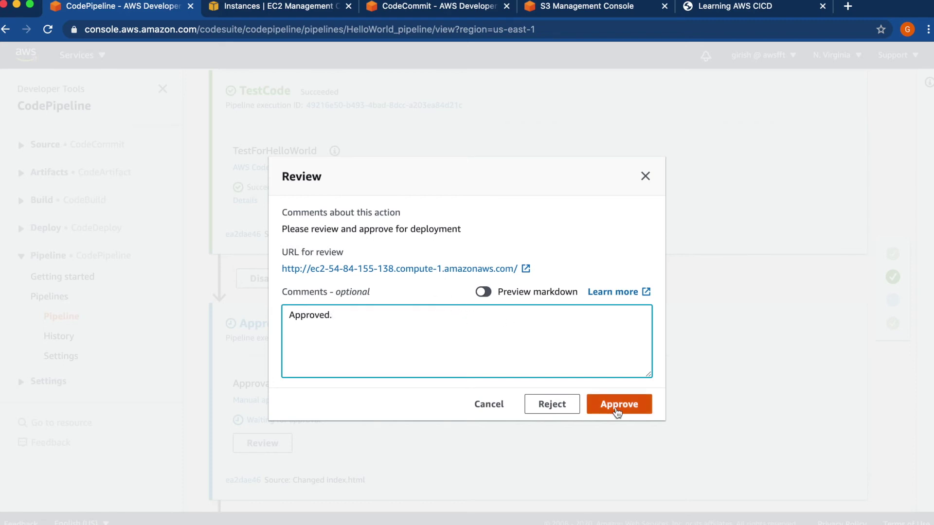
{"action": "left_click", "coordinate": [616, 411]}
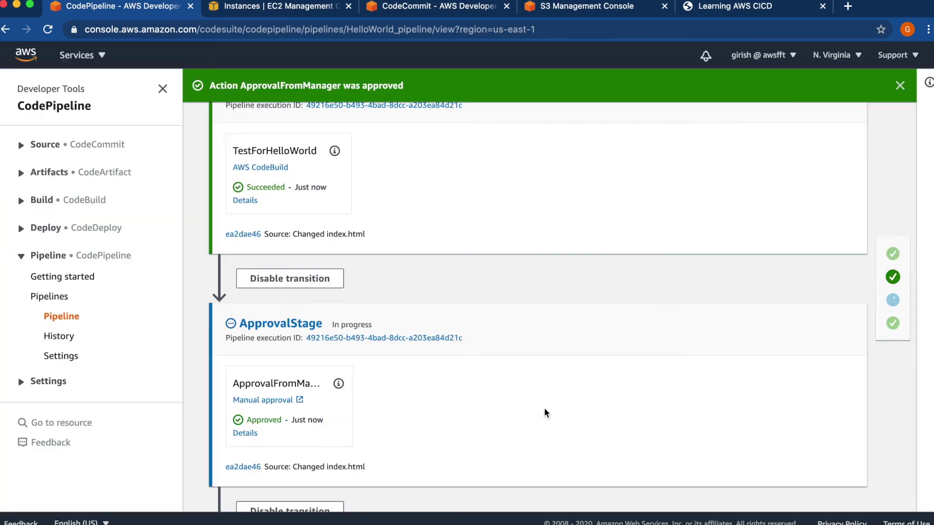
{"action": "scroll", "coordinate": [544, 410], "scroll_direction": "down", "scroll_amount": 5}
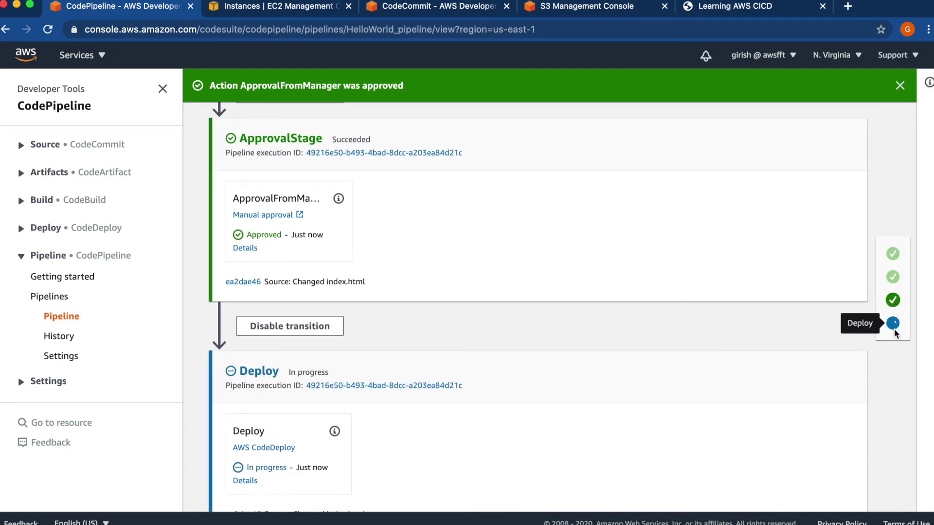
{"action": "scroll", "coordinate": [611, 334], "scroll_direction": "down", "scroll_amount": 2}
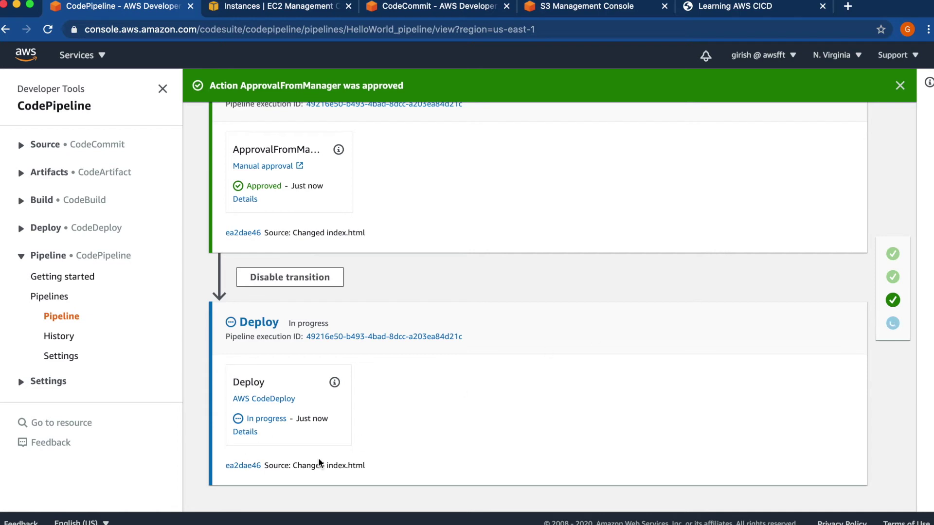
- Open the Deploy action's CodeDeploy deployment d-1OKLYQ8N6 and check it succeeded
{"action": "left_click", "coordinate": [252, 436]}
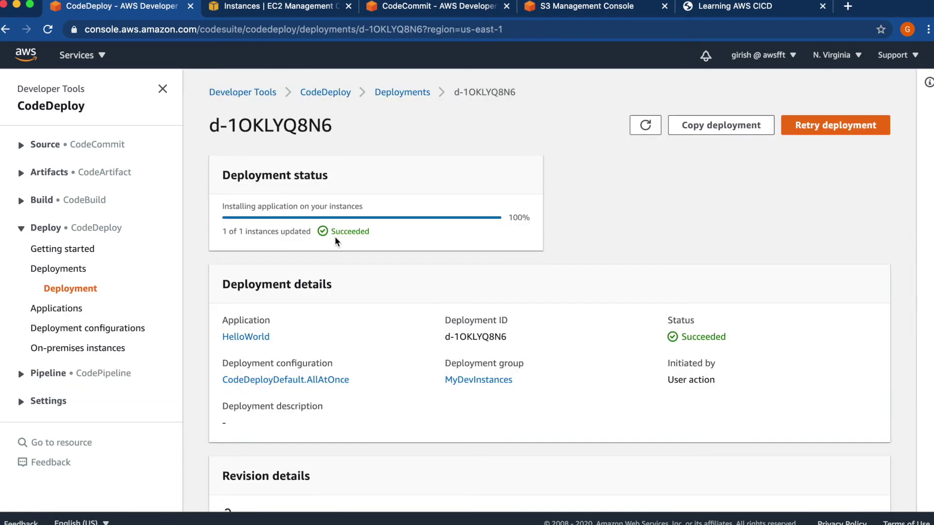
{"action": "scroll", "coordinate": [625, 232], "scroll_direction": "down", "scroll_amount": 3}
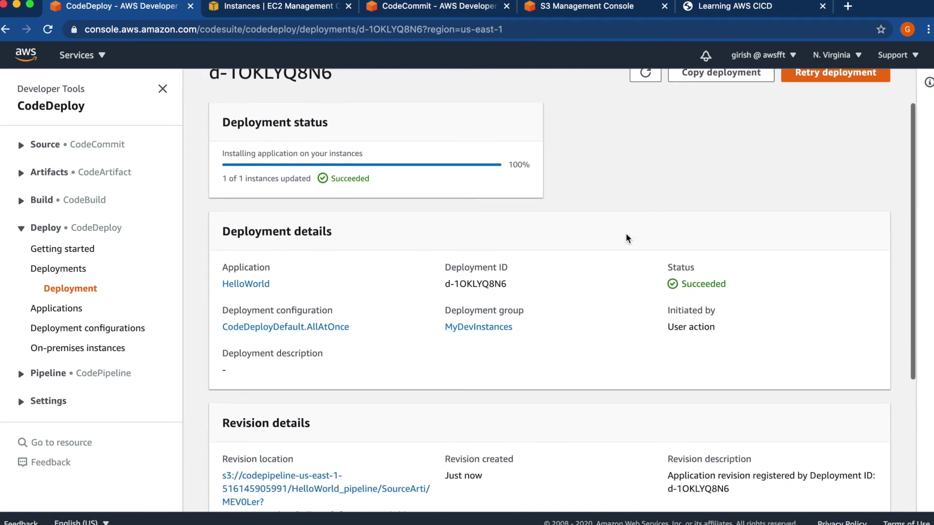
{"action": "scroll", "coordinate": [625, 232], "scroll_direction": "up", "scroll_amount": 3}
{"action": "scroll", "coordinate": [625, 233], "scroll_direction": "down", "scroll_amount": 5}
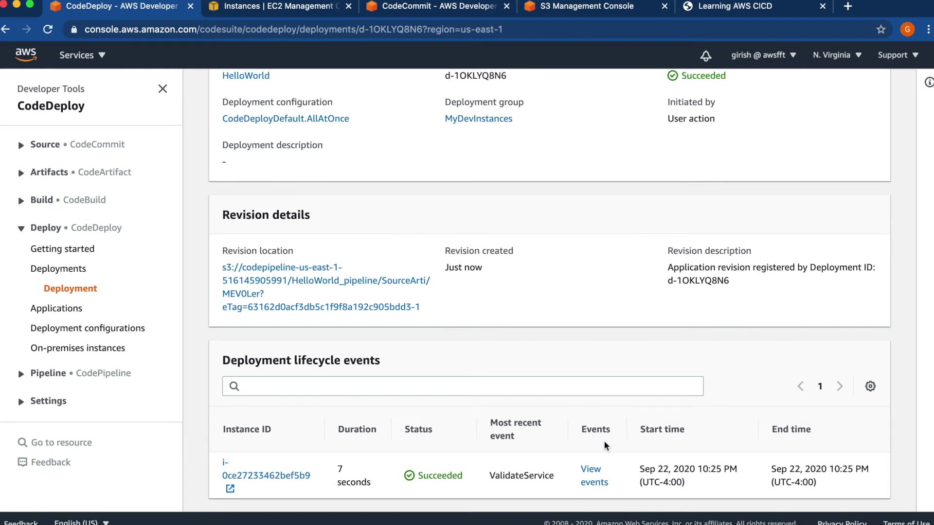
- Confirm every lifecycle event on the deployed instance succeeded, then expand Pipeline in the sidebar
{"action": "left_click", "coordinate": [589, 475]}
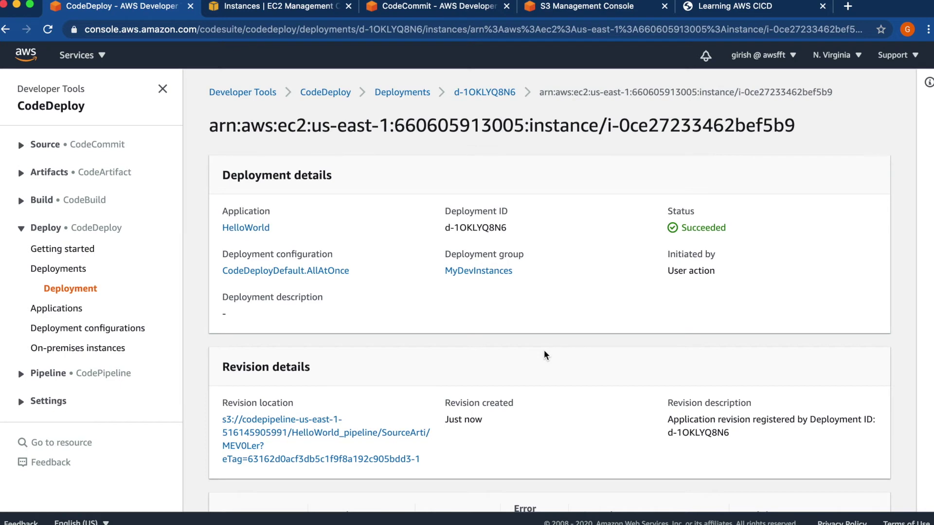
{"action": "scroll", "coordinate": [545, 355], "scroll_direction": "down", "scroll_amount": 6}
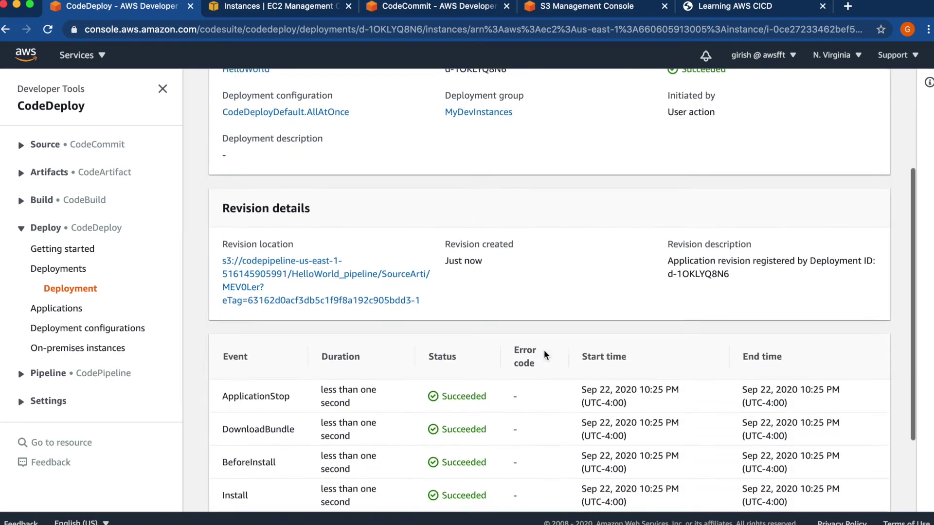
{"action": "scroll", "coordinate": [544, 355], "scroll_direction": "up", "scroll_amount": 6}
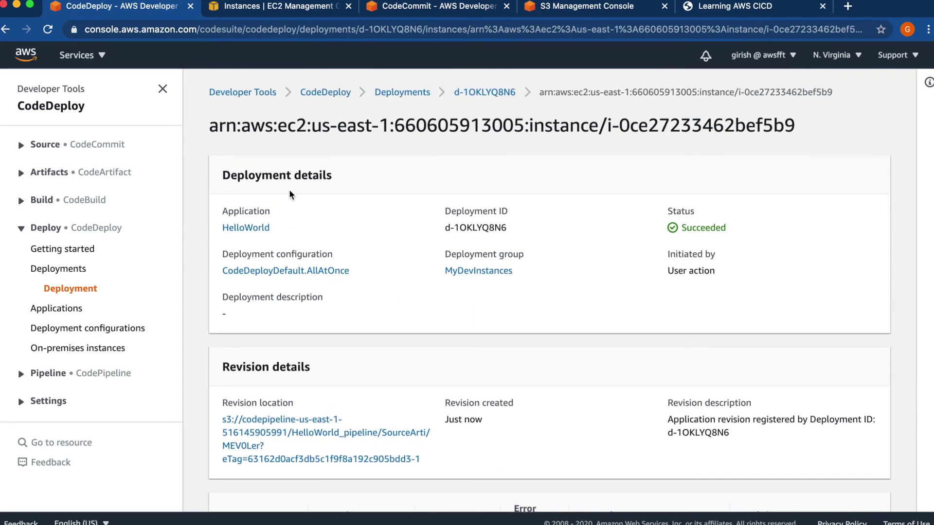
{"action": "left_click", "coordinate": [101, 56]}
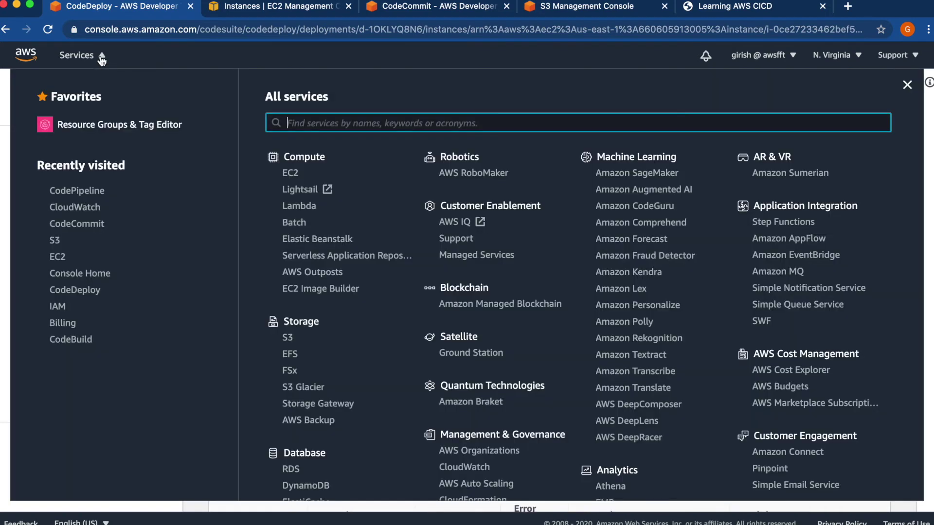
{"action": "left_click", "coordinate": [101, 55]}
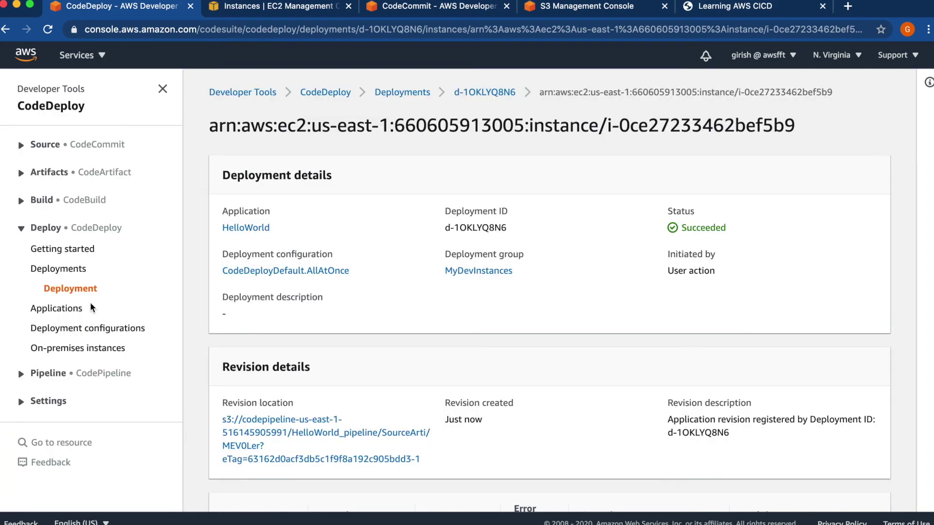
{"action": "left_click", "coordinate": [49, 374]}
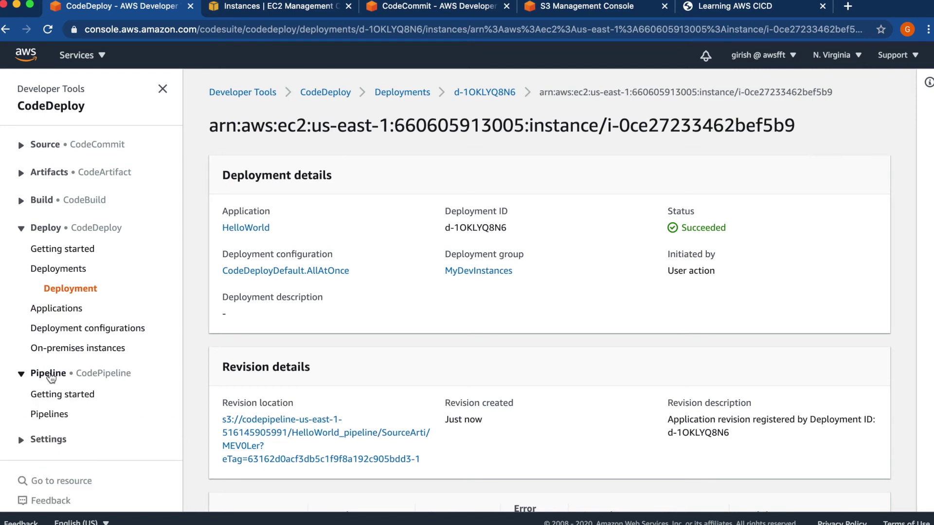
- Reopen HelloWorld_pipeline from Pipelines and verify Source, TestCode, ApprovalStage and Deploy succeeded
{"action": "left_click", "coordinate": [42, 415]}
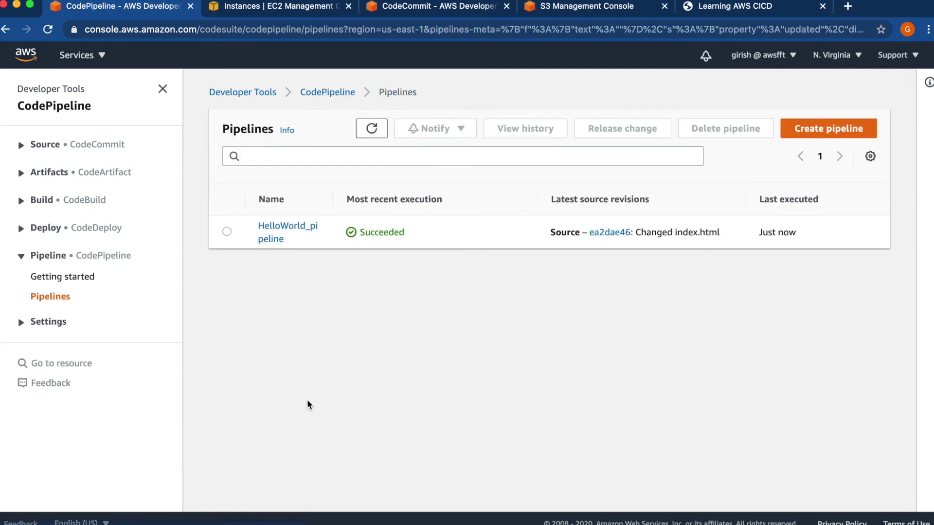
{"action": "left_click", "coordinate": [281, 233]}
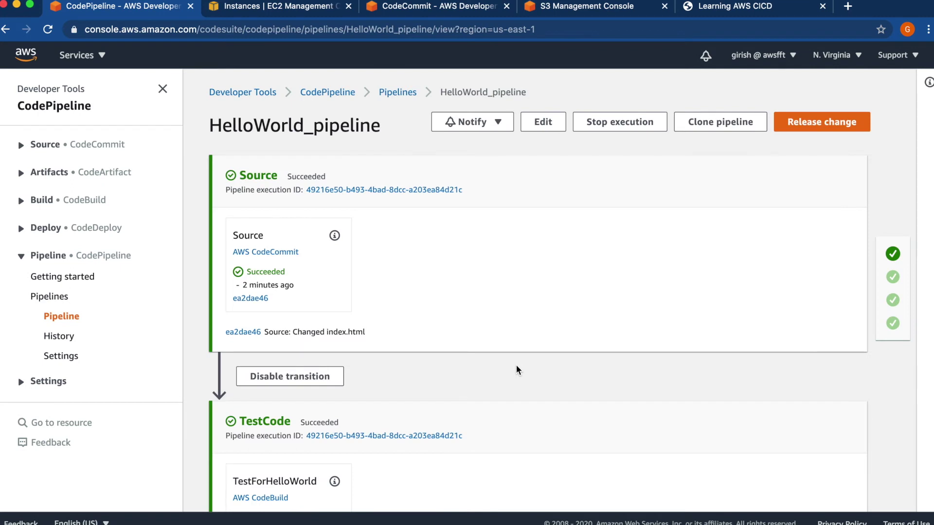
{"action": "scroll", "coordinate": [511, 308], "scroll_direction": "down", "scroll_amount": 5}
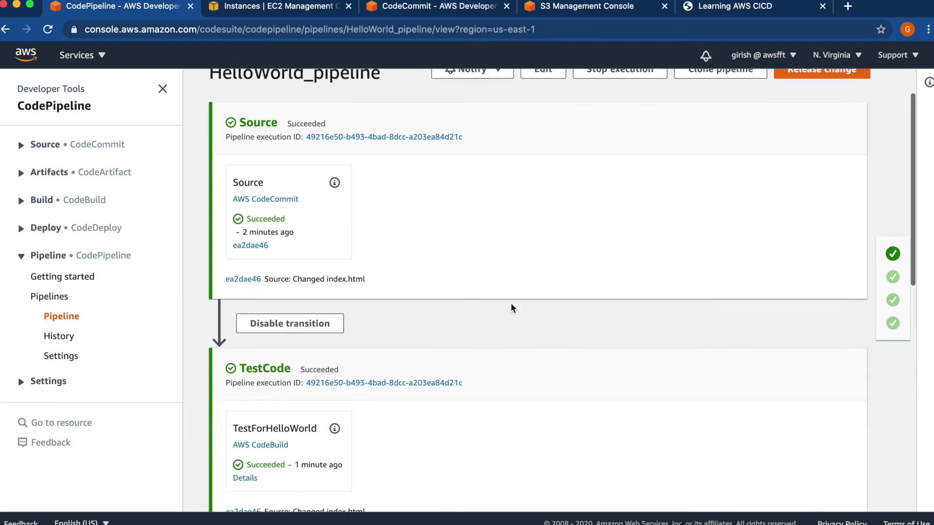
{"action": "scroll", "coordinate": [511, 307], "scroll_direction": "down", "scroll_amount": 10}
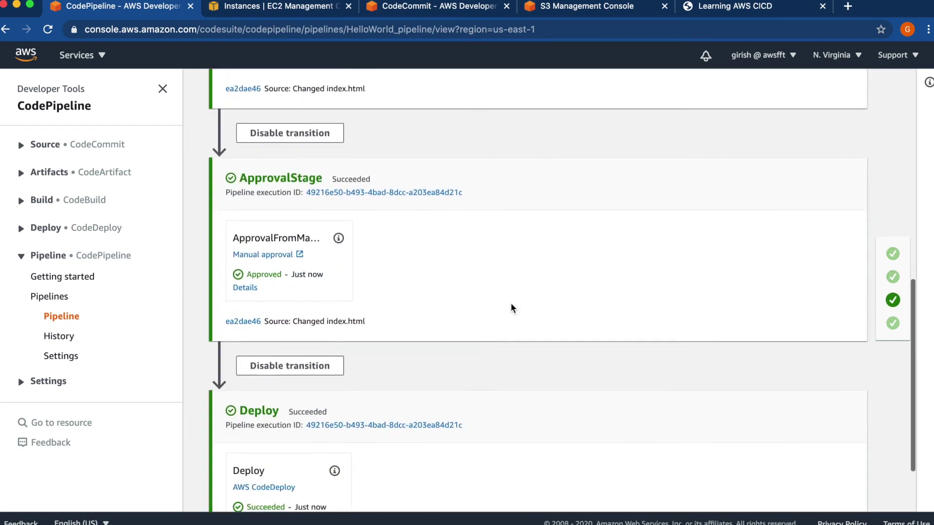
{"action": "scroll", "coordinate": [511, 308], "scroll_direction": "up", "scroll_amount": 15}
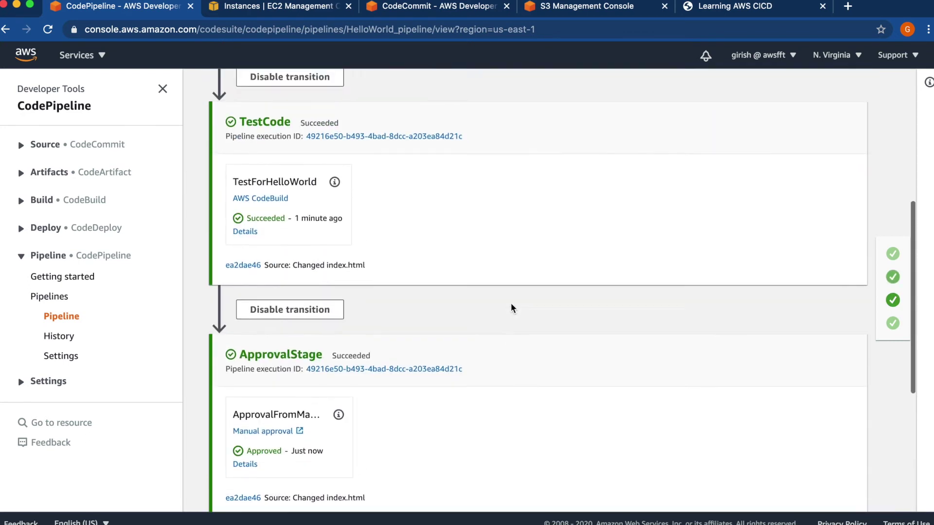
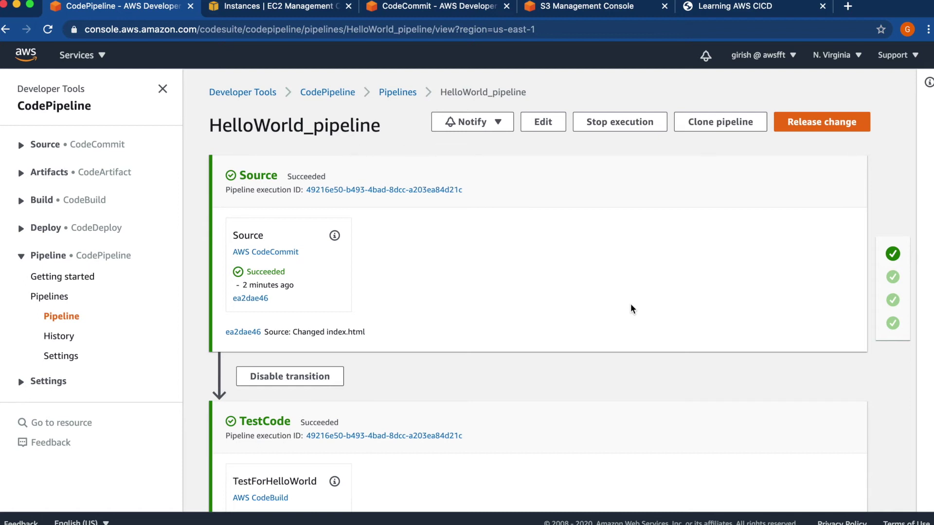
- Switch to the CodeCommit tab and open HelloWorld's index.html in the file editor
{"action": "left_click", "coordinate": [439, 14]}
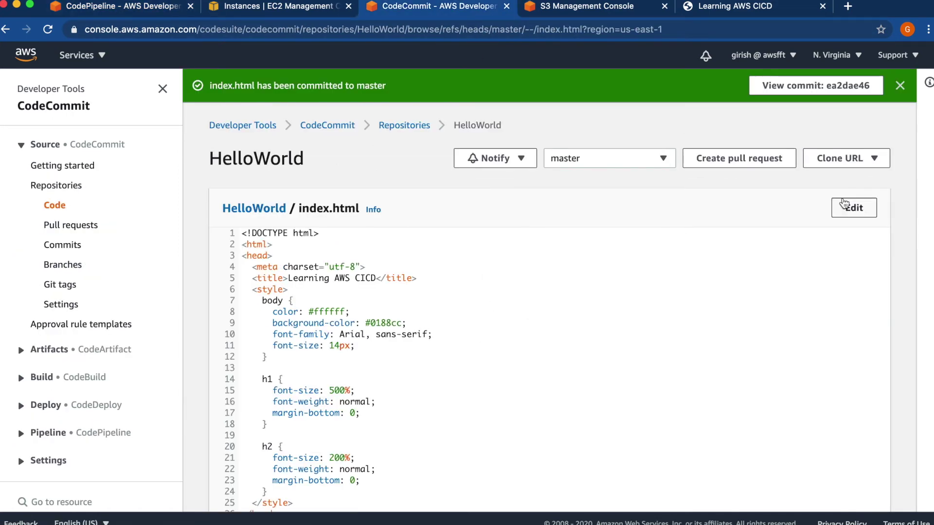
{"action": "left_click", "coordinate": [854, 209]}
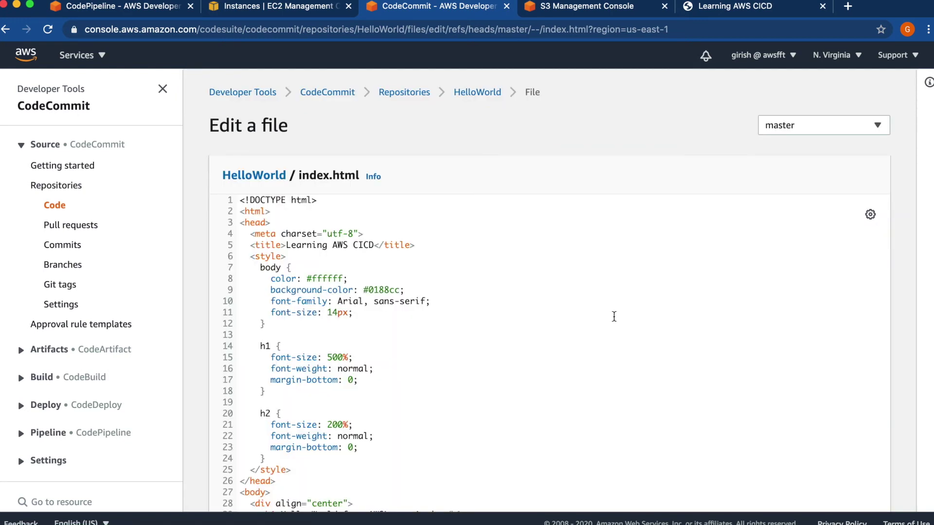
- Delete 'Hello World' from the h1 heading on line 29 of index.html
{"action": "left_click", "coordinate": [447, 415]}
{"action": "key", "text": "Down"}
{"action": "key", "text": "Down"}
{"action": "key", "text": "Down"}
{"action": "key", "text": "Down"}
{"action": "key", "text": "Down"}
{"action": "key", "text": "Down"}
{"action": "key", "text": "Down"}
{"action": "key", "text": "Down"}
{"action": "key", "text": "Down"}
{"action": "key", "text": "Down"}
{"action": "left_click", "coordinate": [527, 425]}
{"action": "key", "text": "Down"}
{"action": "key", "text": "Down"}
{"action": "key", "text": "Down"}
{"action": "key", "text": "Down"}
{"action": "key", "text": "Down"}
{"action": "key", "text": "Down"}
{"action": "key", "text": "Down"}
{"action": "key", "text": "Down"}
{"action": "scroll", "coordinate": [517, 349], "scroll_direction": "down", "scroll_amount": 3}
{"action": "scroll", "coordinate": [517, 344], "scroll_direction": "down", "scroll_amount": 1}
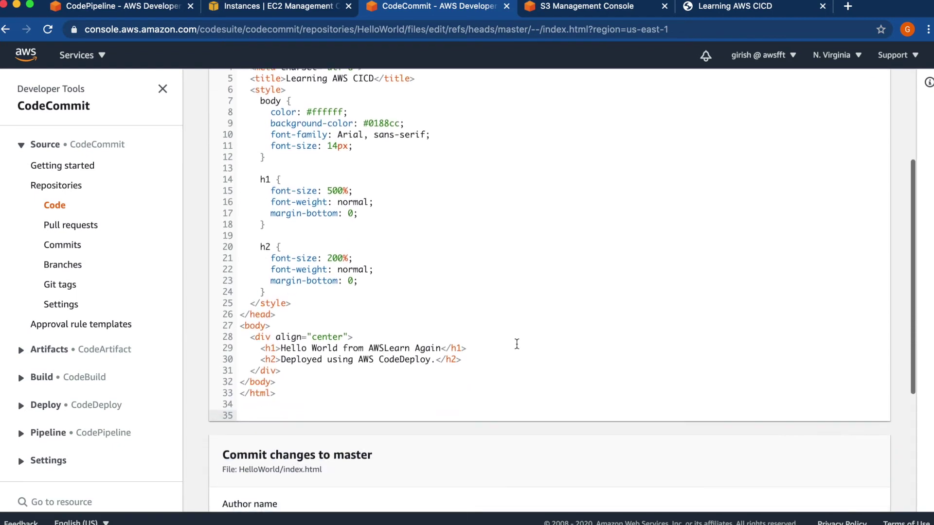
{"action": "left_click_drag", "start_coordinate": [281, 348], "coordinate": [337, 348]}
{"action": "key", "text": "BackSpace"}
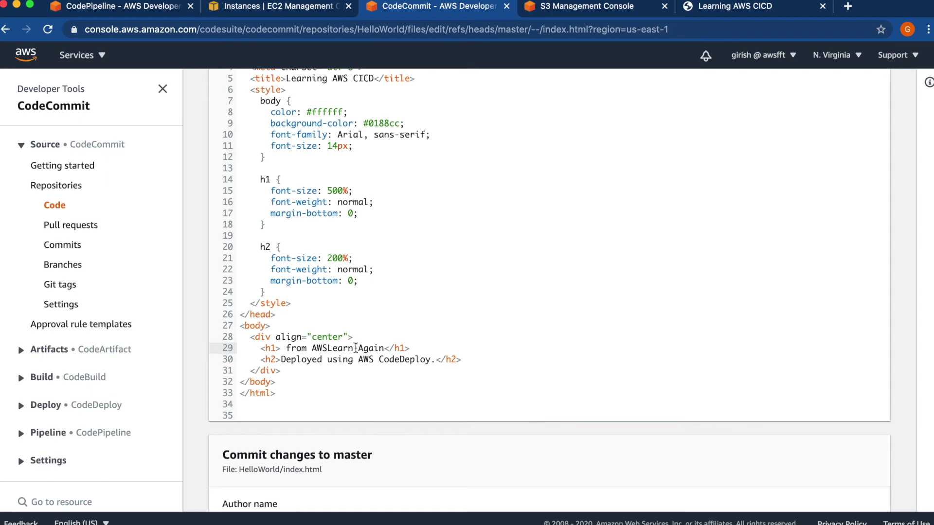
- Delete the word 'Again' so the heading reads only 'from AWSLearn'
{"action": "double_click", "coordinate": [361, 348]}
{"action": "key", "text": "BackSpace"}
{"action": "left_click", "coordinate": [551, 375]}
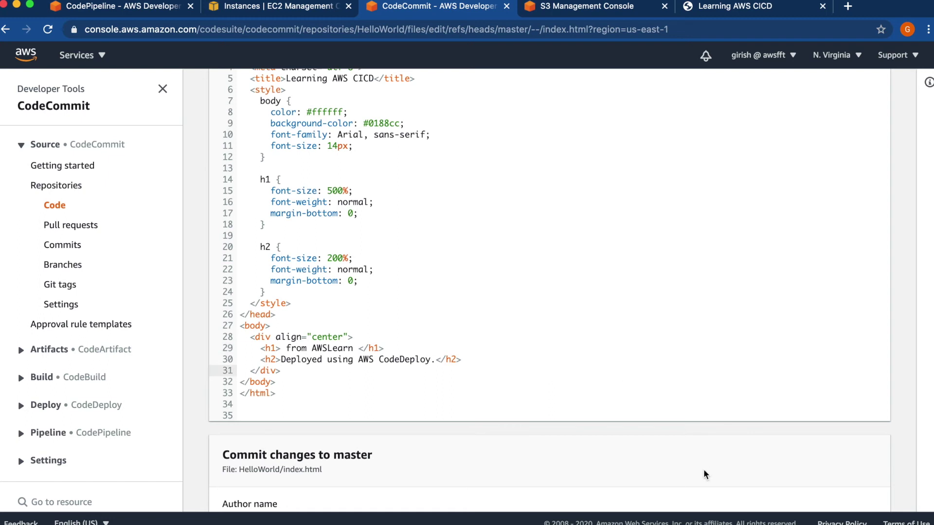
{"action": "scroll", "coordinate": [705, 474], "scroll_direction": "down", "scroll_amount": 3}
- Enter the commit author name and the author's e-mail address
{"action": "left_click", "coordinate": [273, 368]}
{"action": "type", "text": "A"}
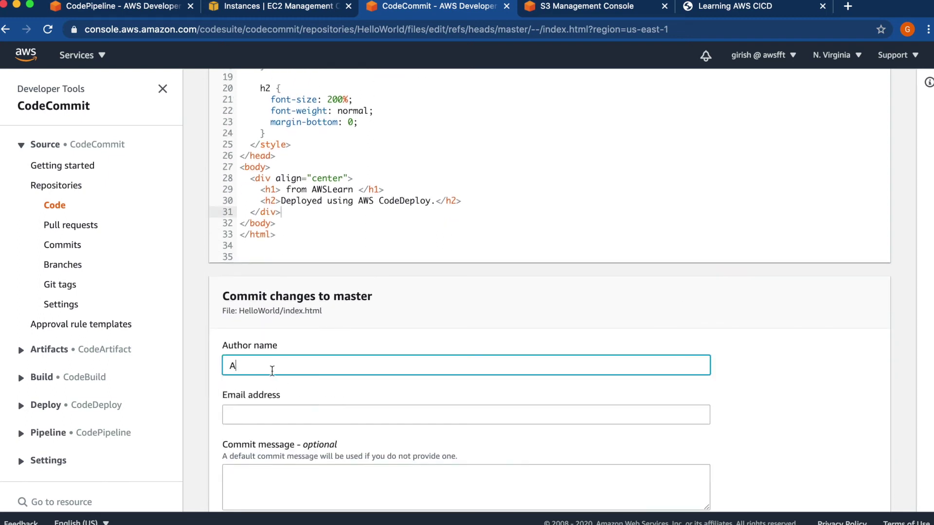
{"action": "type", "text": "WSLearn"}
{"action": "key", "text": "Tab"}
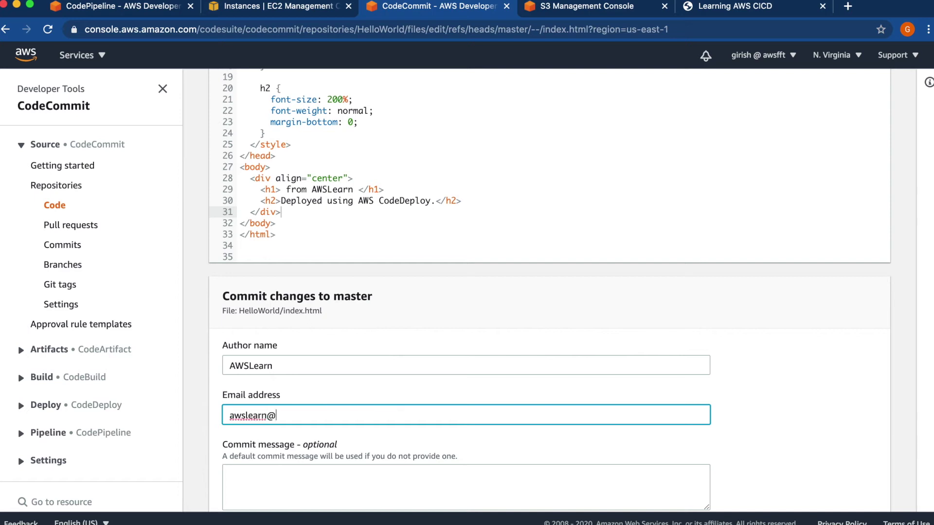
- Commit the change to master with the message 'Removed hello world'
{"action": "left_click", "coordinate": [247, 471]}
{"action": "type", "text": "Remo"}
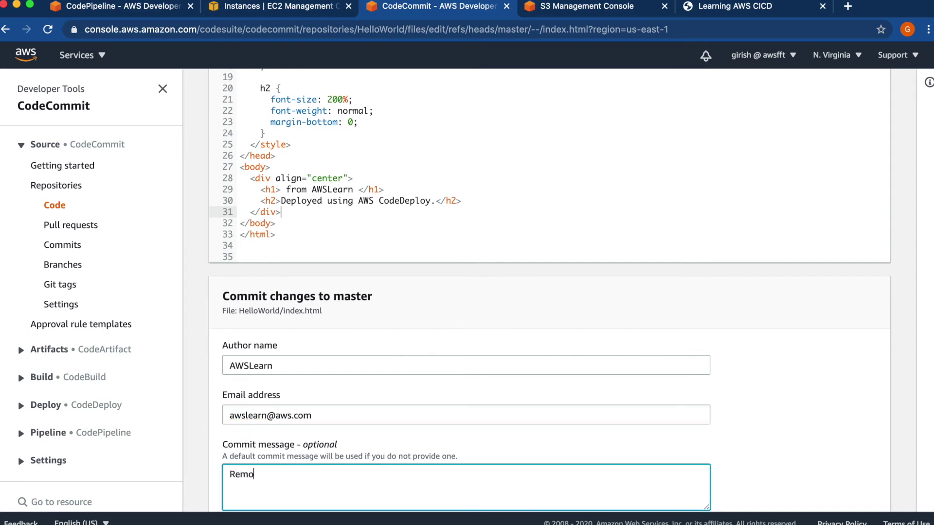
{"action": "type", "text": "ved hello world"}
{"action": "left_click", "coordinate": [678, 448]}
{"action": "scroll", "coordinate": [677, 446], "scroll_direction": "down", "scroll_amount": 2}
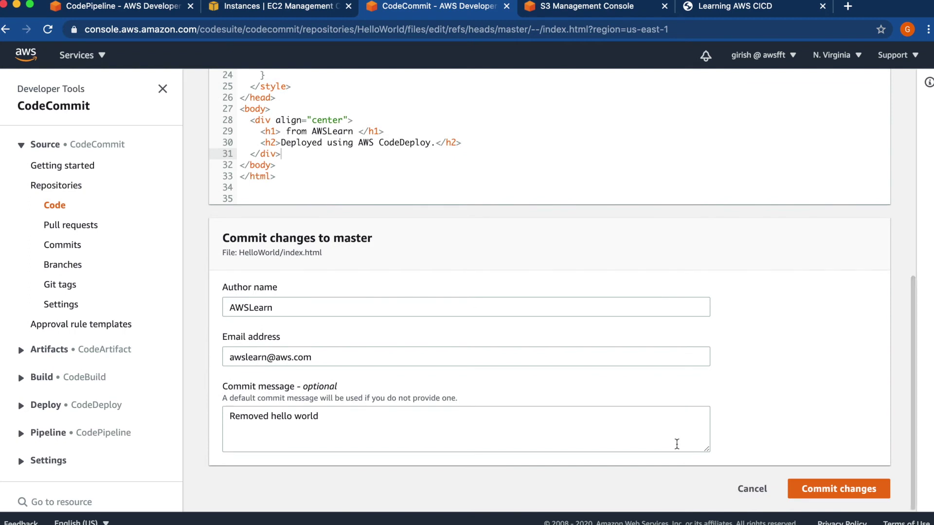
{"action": "left_click", "coordinate": [832, 494]}
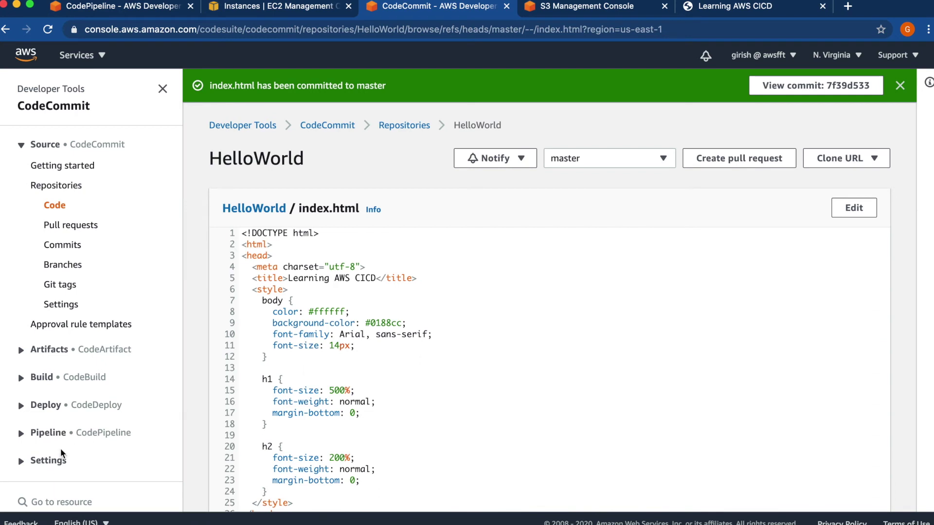
{"action": "left_click", "coordinate": [48, 434]}
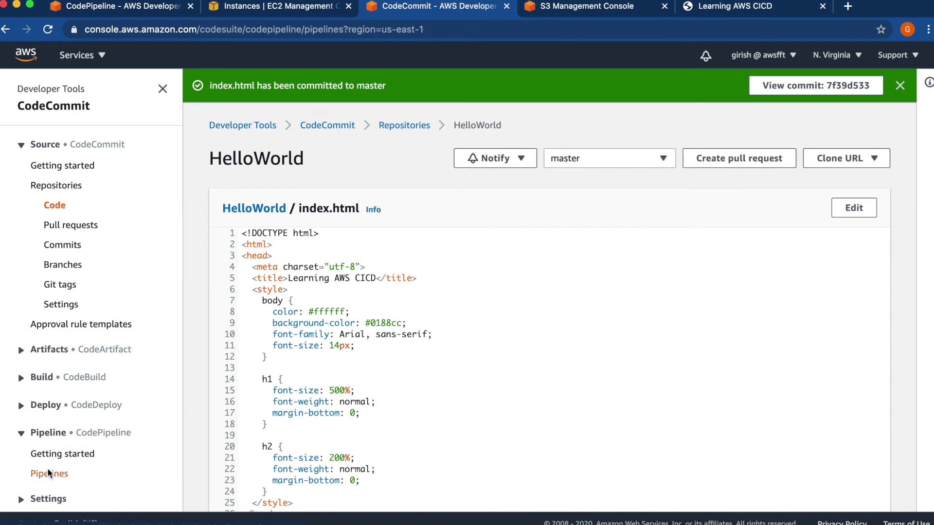
- Open HelloWorld_pipeline and refresh to see the 'Removed hello world' run with TestCode in progress
{"action": "left_click", "coordinate": [49, 474]}
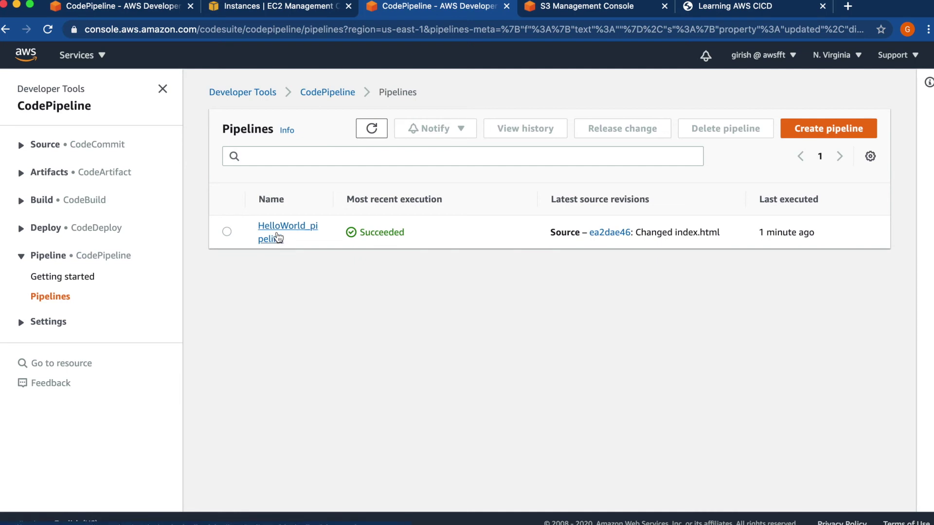
{"action": "left_click", "coordinate": [277, 238]}
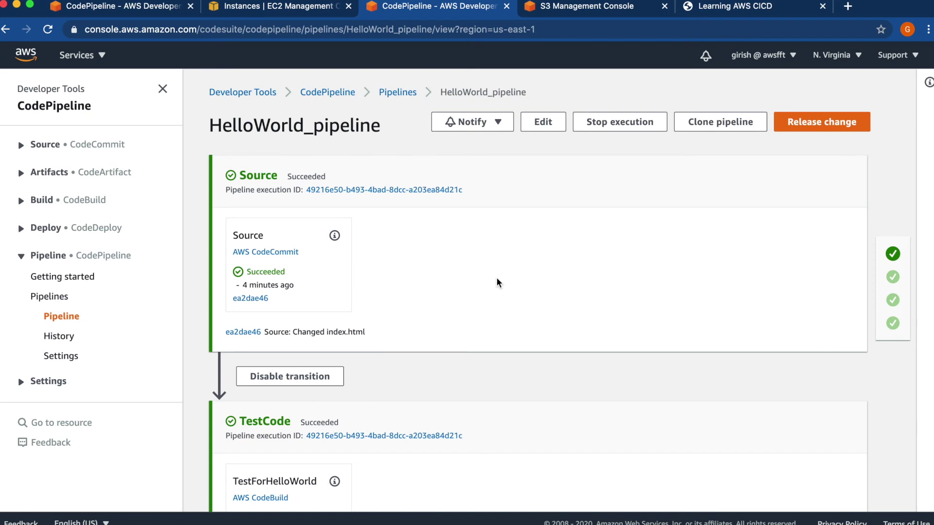
{"action": "scroll", "coordinate": [497, 282], "scroll_direction": "down", "scroll_amount": 5}
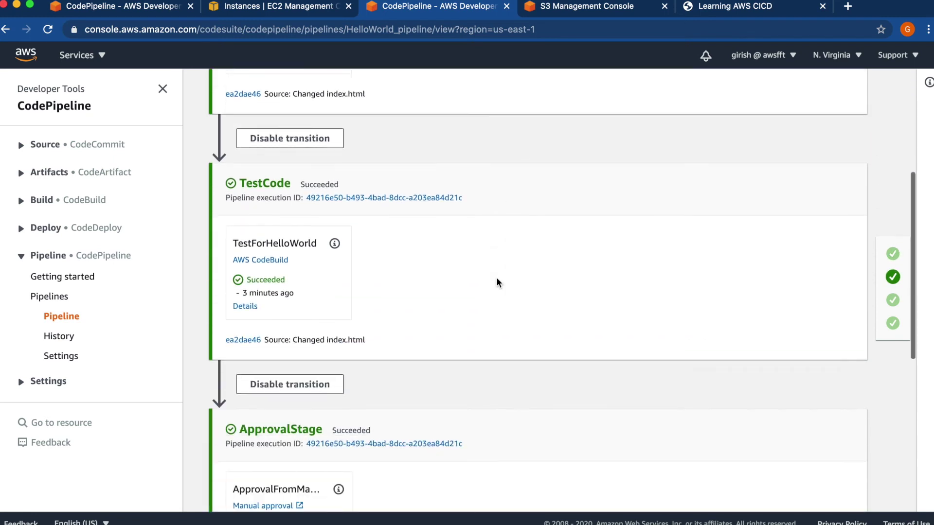
{"action": "scroll", "coordinate": [496, 282], "scroll_direction": "down", "scroll_amount": 3}
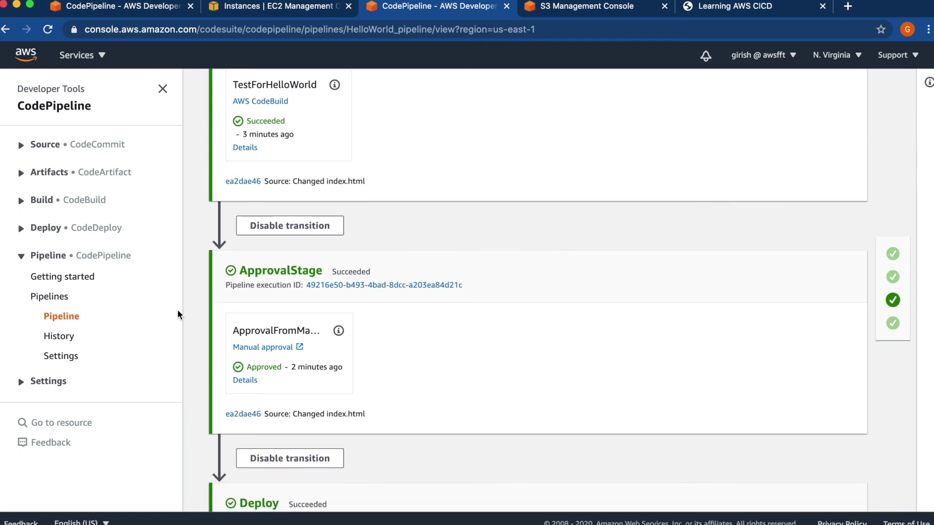
{"action": "left_click", "coordinate": [73, 318]}
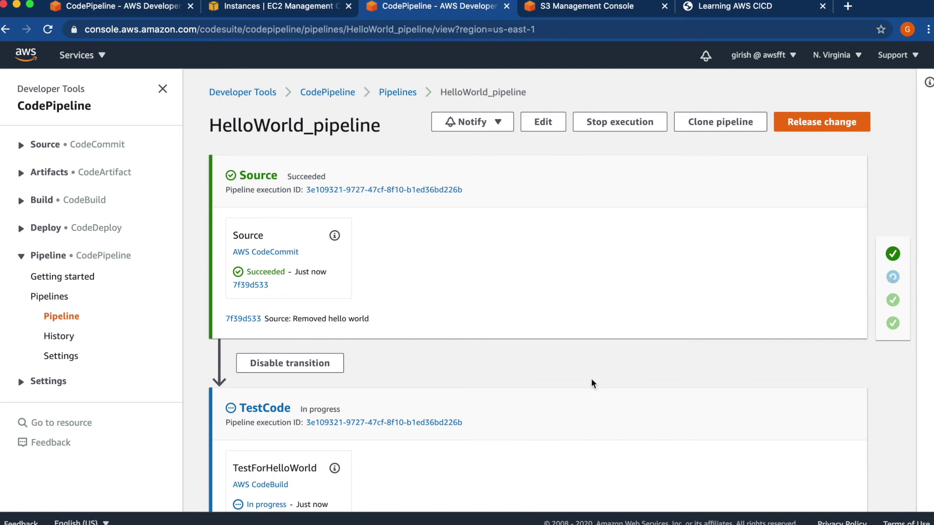
{"action": "scroll", "coordinate": [532, 379], "scroll_direction": "down", "scroll_amount": 2}
{"action": "scroll", "coordinate": [531, 379], "scroll_direction": "down", "scroll_amount": 5}
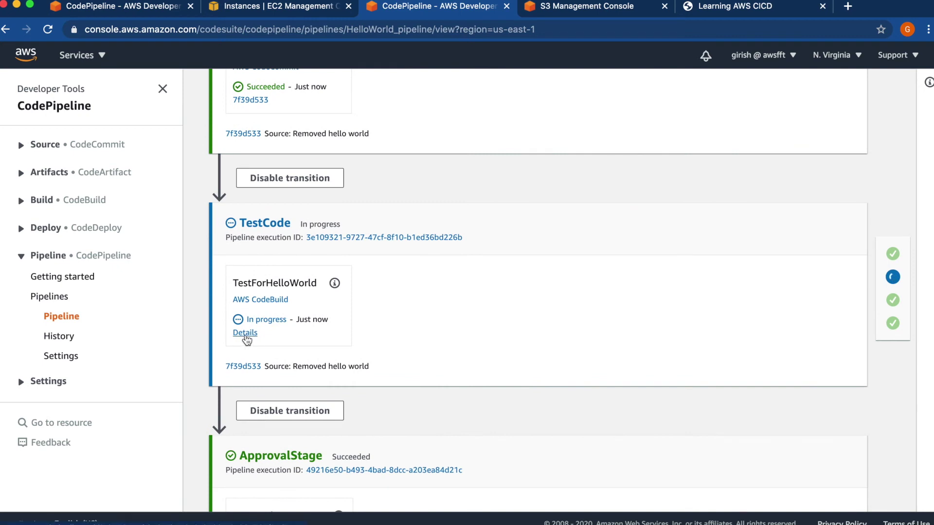
- Open the TestCode build and read its log showing the 'Hello World' grep check failed
{"action": "left_click", "coordinate": [245, 334]}
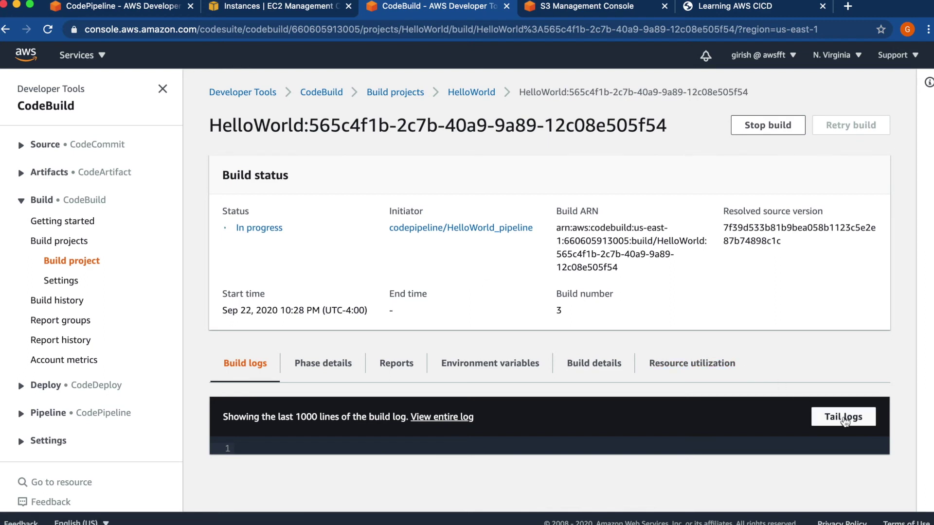
{"action": "left_click", "coordinate": [844, 418]}
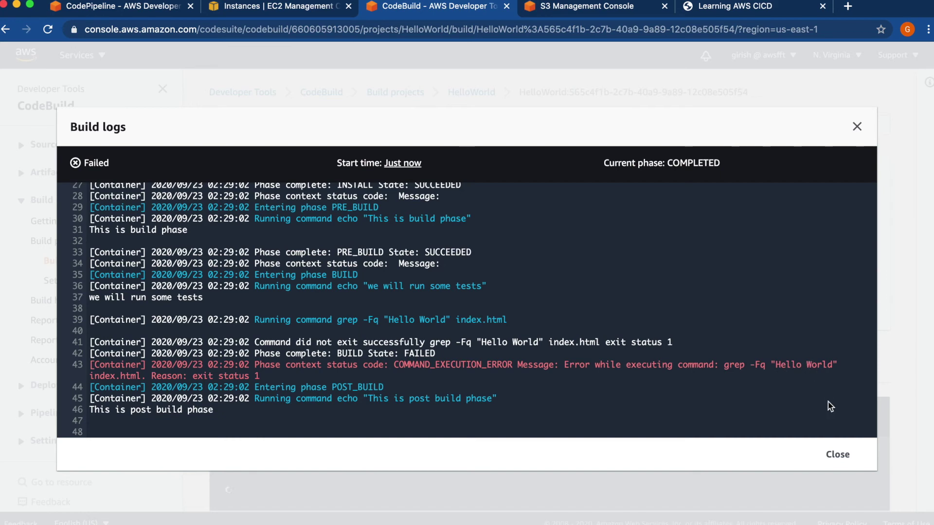
{"action": "left_click", "coordinate": [837, 454]}
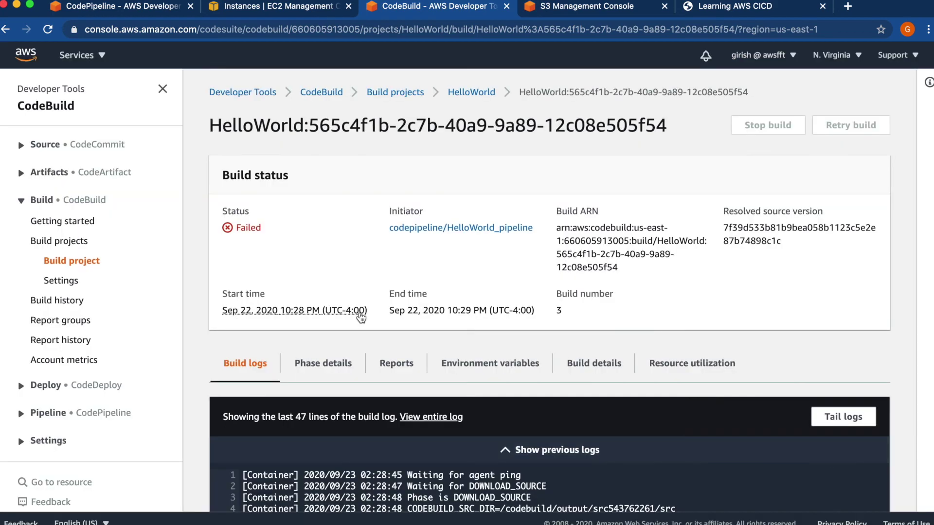
- Note the Failed build status, then reopen HelloWorld_pipeline and review Source succeeded and TestCode failed
{"action": "left_click_drag", "start_coordinate": [261, 235], "coordinate": [227, 234]}
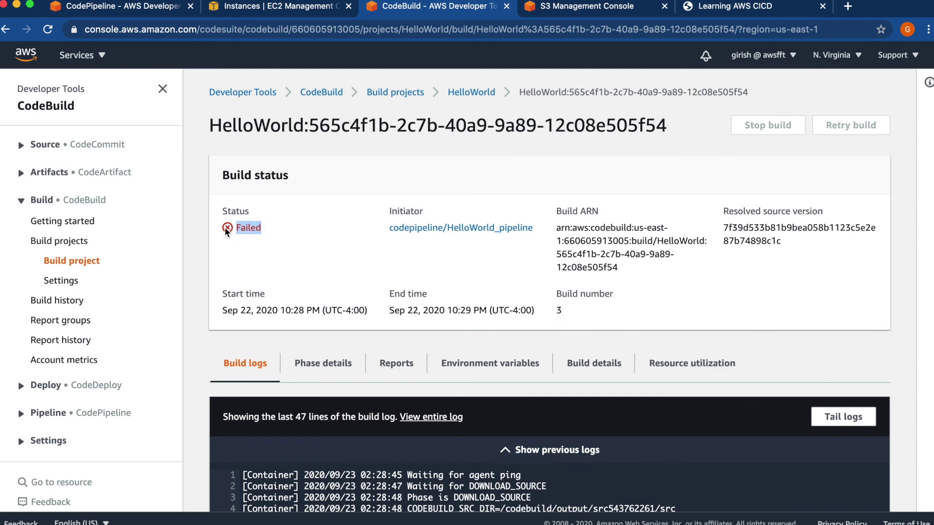
{"action": "left_click", "coordinate": [287, 248]}
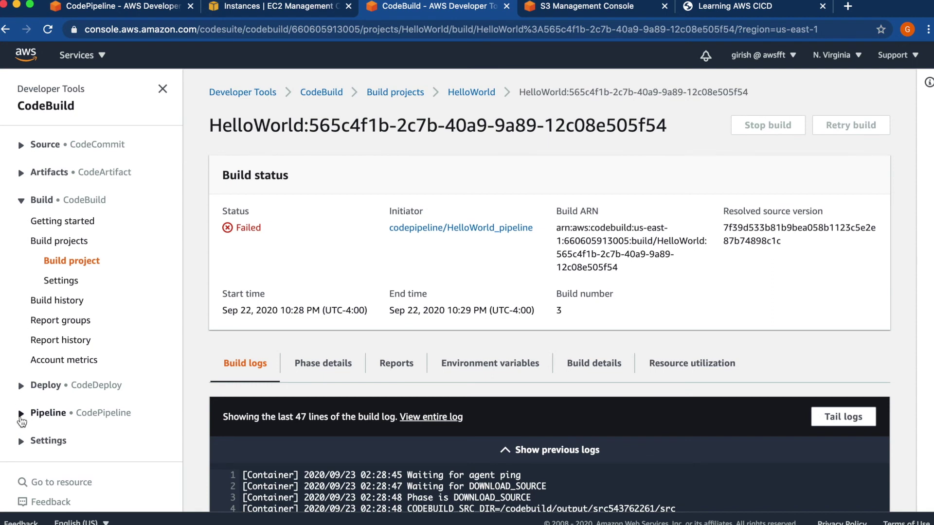
{"action": "left_click", "coordinate": [21, 417]}
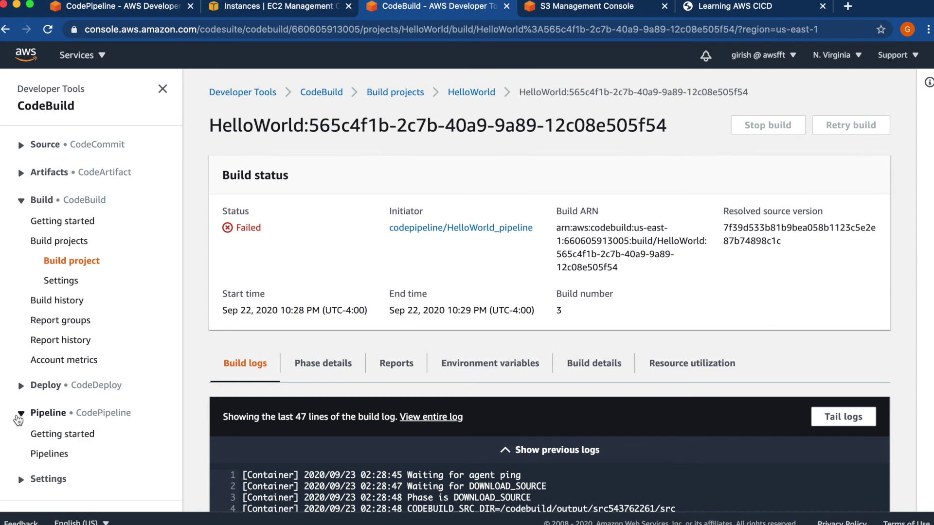
{"action": "left_click", "coordinate": [40, 453]}
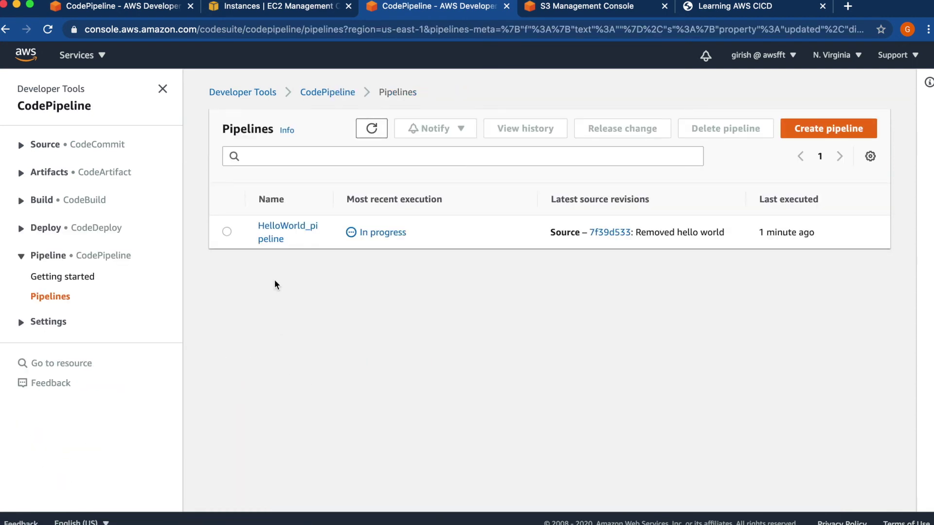
{"action": "left_click", "coordinate": [271, 238]}
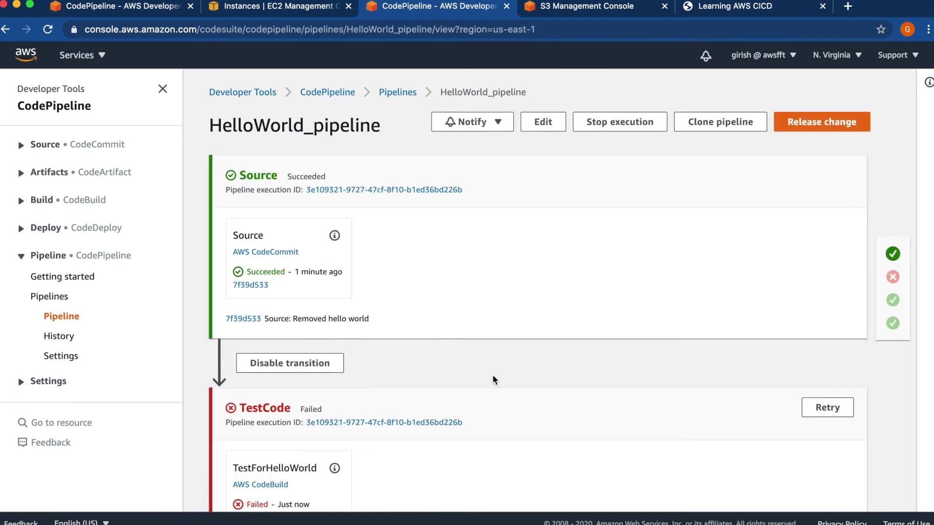
{"action": "scroll", "coordinate": [494, 379], "scroll_direction": "down", "scroll_amount": 5}
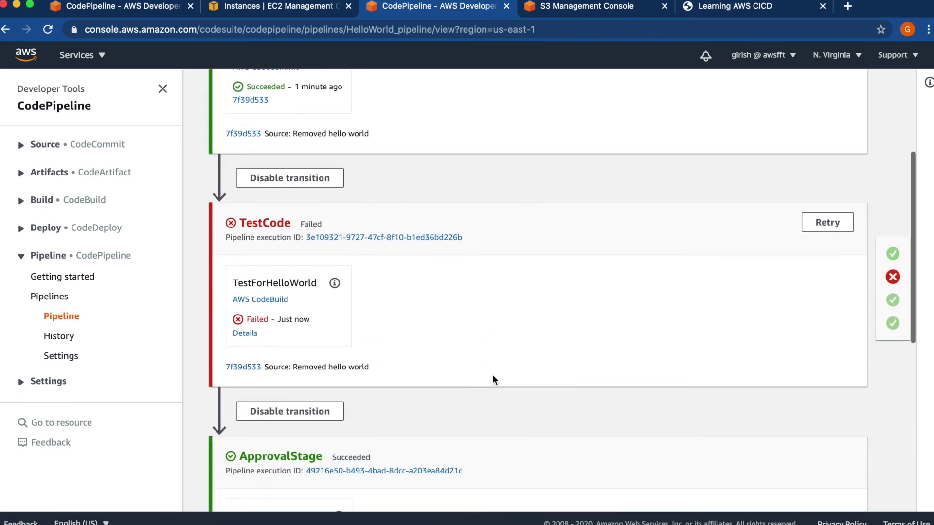
{"action": "scroll", "coordinate": [494, 379], "scroll_direction": "down", "scroll_amount": 5}
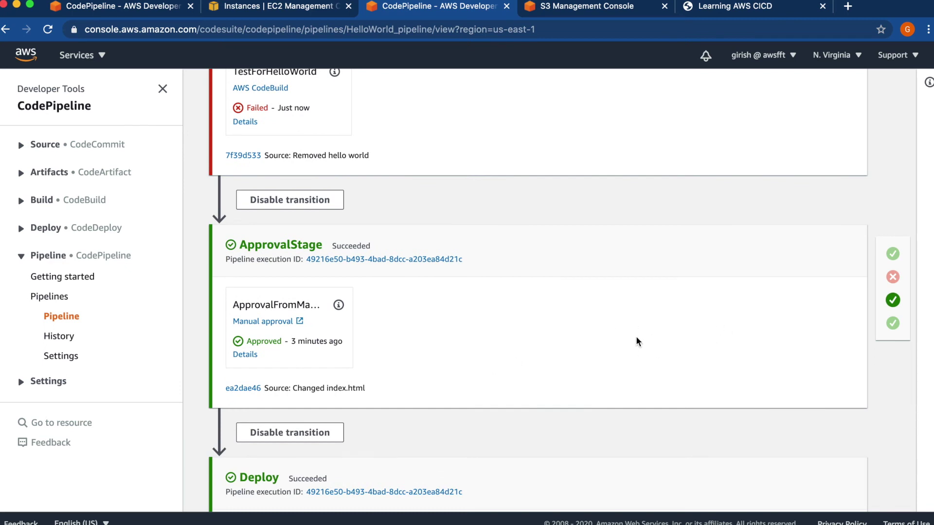
{"action": "scroll", "coordinate": [637, 342], "scroll_direction": "down", "scroll_amount": 2}
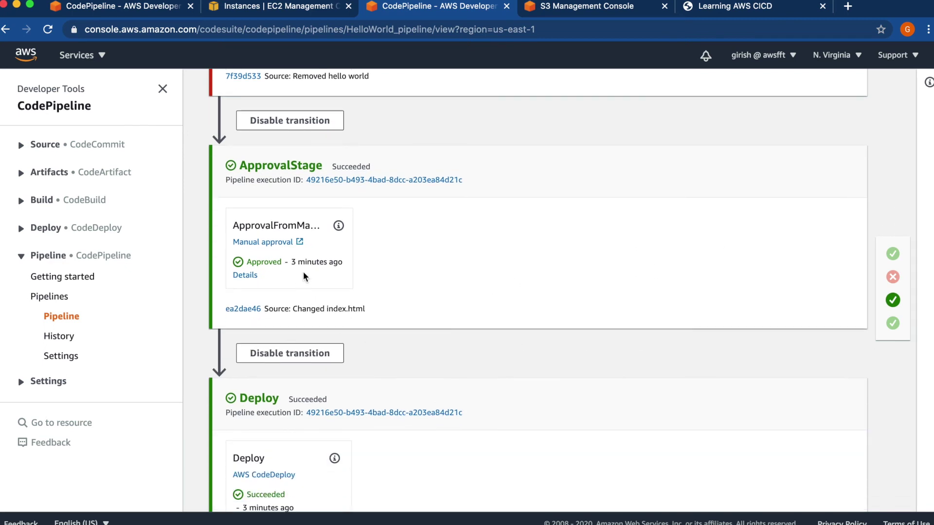
{"action": "scroll", "coordinate": [548, 282], "scroll_direction": "up", "scroll_amount": 3}
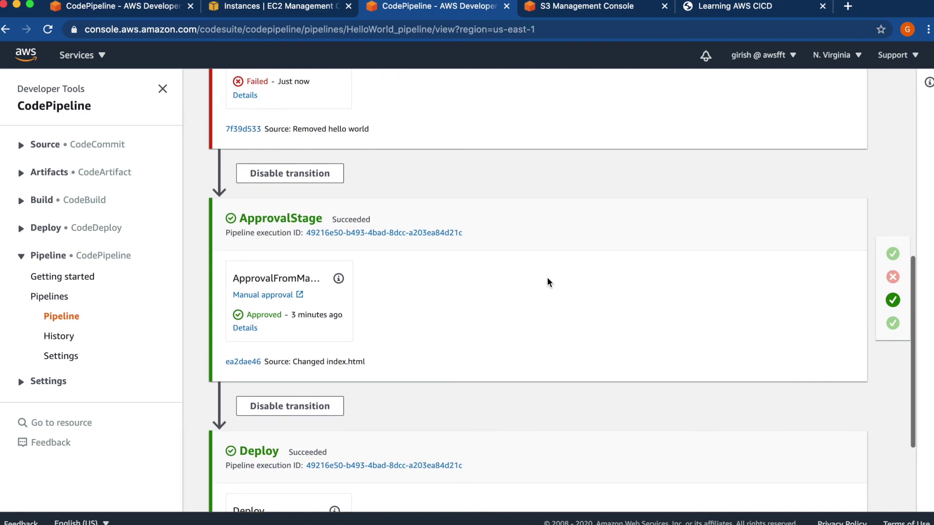
{"action": "scroll", "coordinate": [547, 282], "scroll_direction": "up", "scroll_amount": 2}
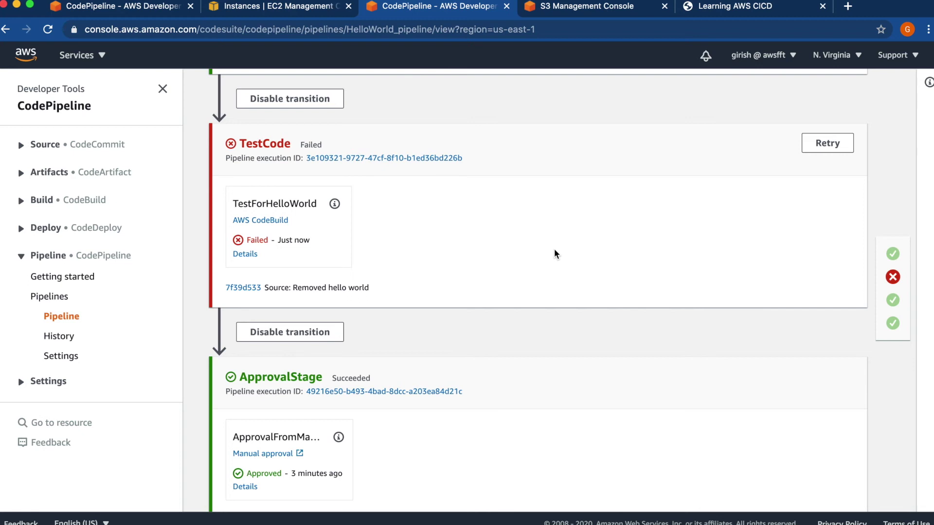
{"action": "scroll", "coordinate": [556, 253], "scroll_direction": "up", "scroll_amount": 2}
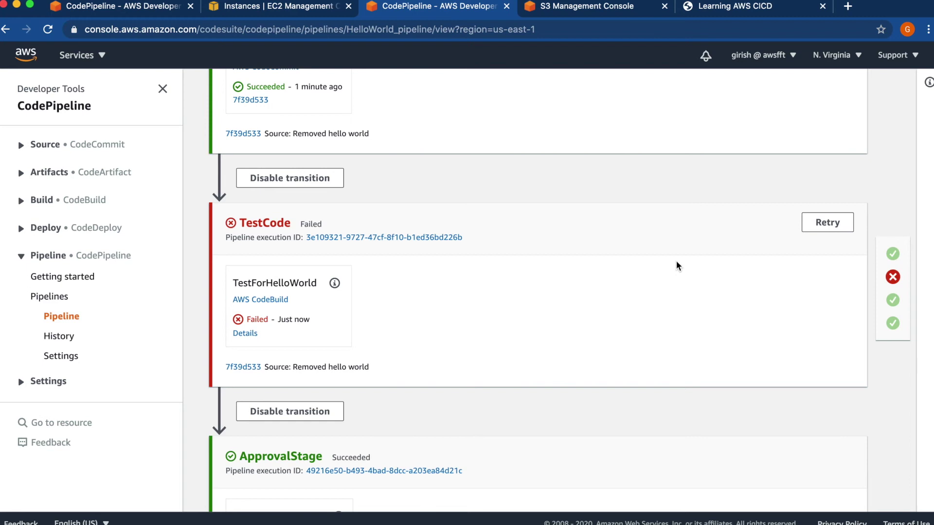
{"action": "scroll", "coordinate": [677, 265], "scroll_direction": "up", "scroll_amount": 5}
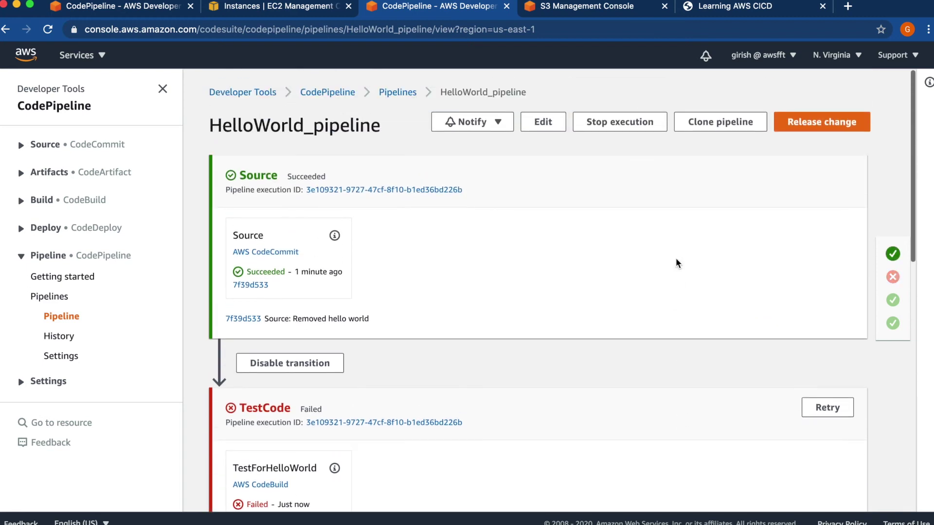
- Open HelloWorld's index.html from the CodeCommit Repositories list in the editor
{"action": "left_click", "coordinate": [120, 6]}
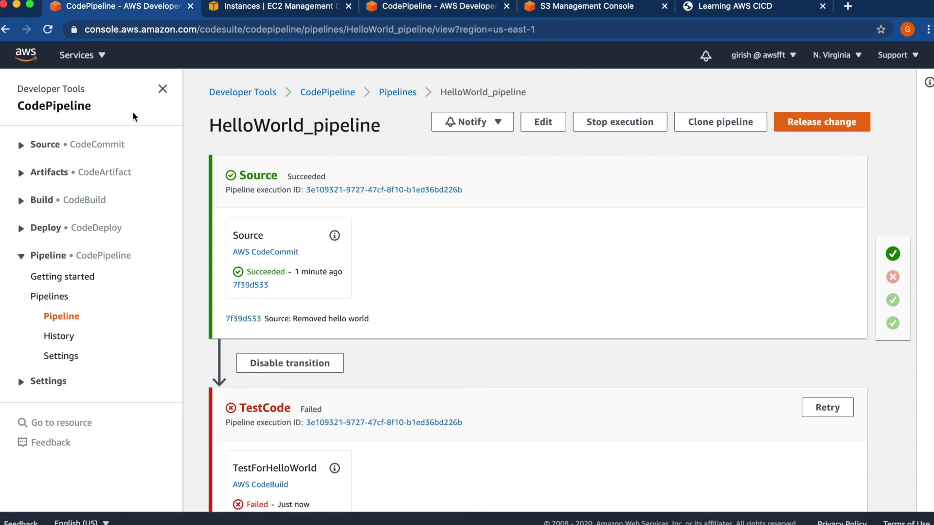
{"action": "left_click", "coordinate": [96, 151]}
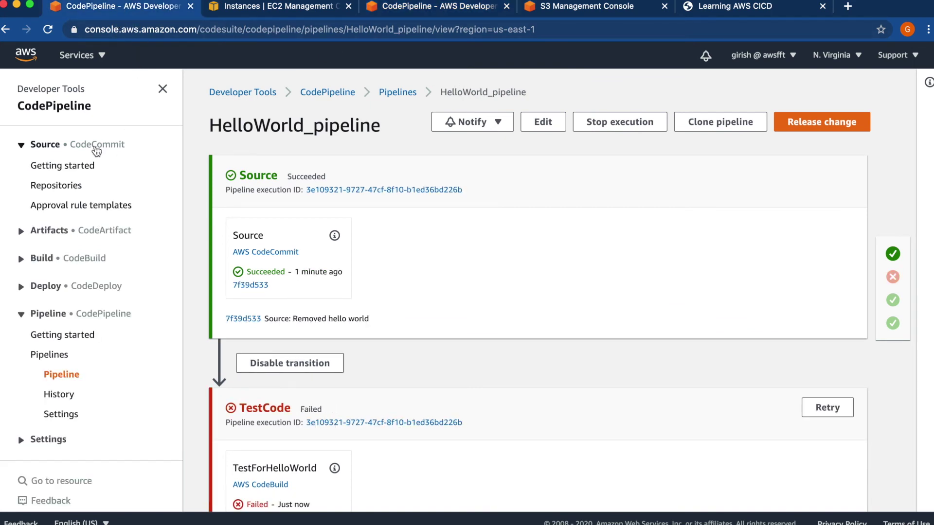
{"action": "left_click", "coordinate": [62, 189]}
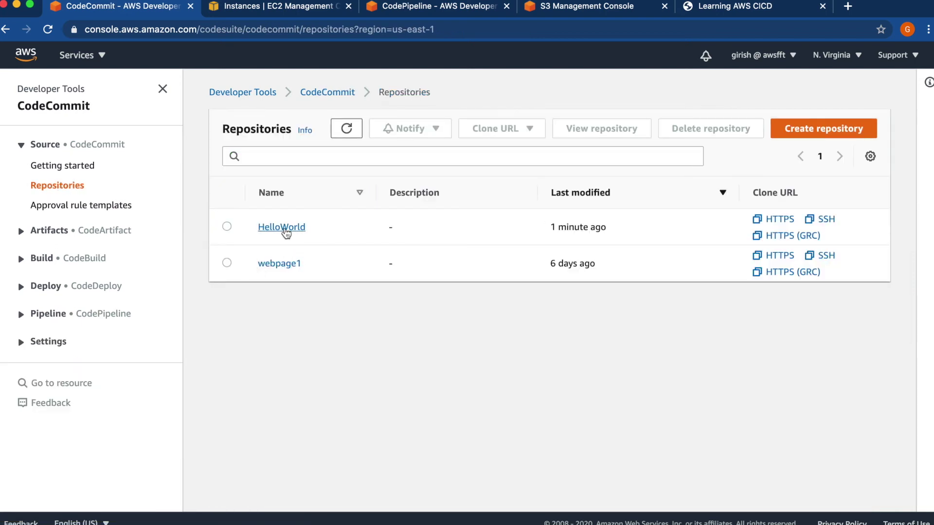
{"action": "left_click", "coordinate": [281, 227]}
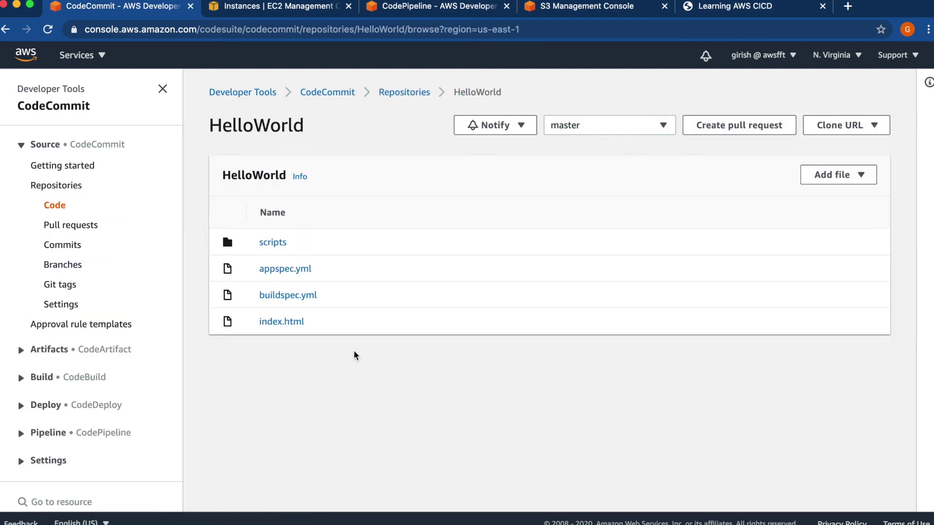
{"action": "left_click", "coordinate": [282, 322]}
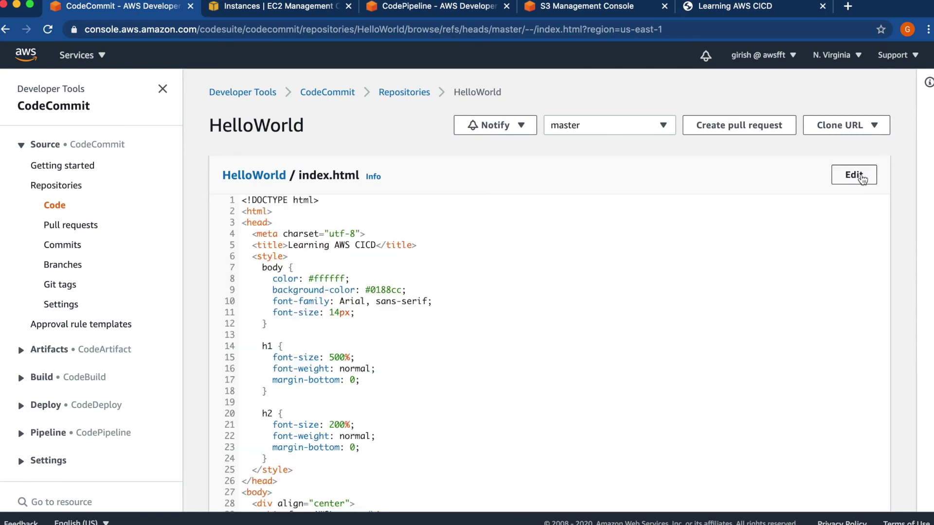
{"action": "left_click", "coordinate": [858, 178]}
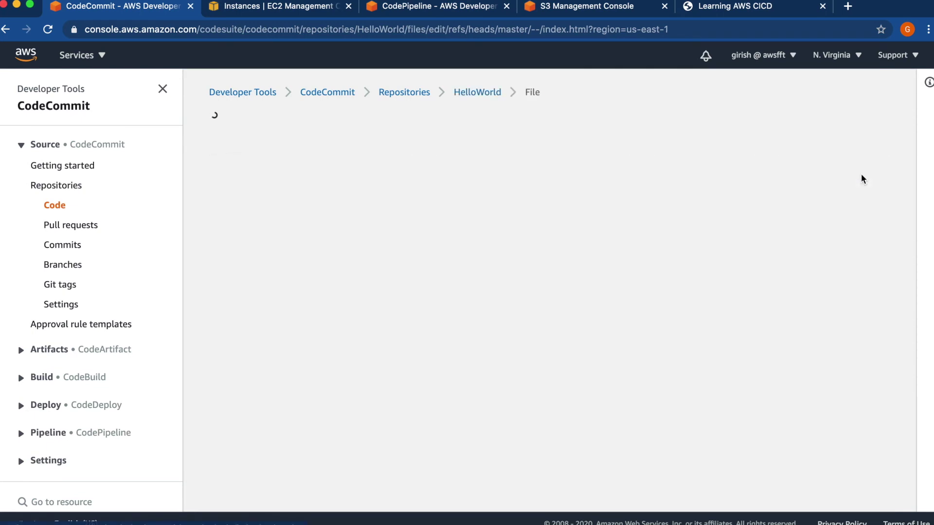
- Insert 'Hello World' before 'from' in the line 29 heading
{"action": "left_click", "coordinate": [428, 424]}
{"action": "key", "text": "Down"}
{"action": "key", "text": "Down"}
{"action": "key", "text": "Down"}
{"action": "key", "text": "Down"}
{"action": "key", "text": "Down"}
{"action": "key", "text": "Down"}
{"action": "key", "text": "Down"}
{"action": "key", "text": "Down"}
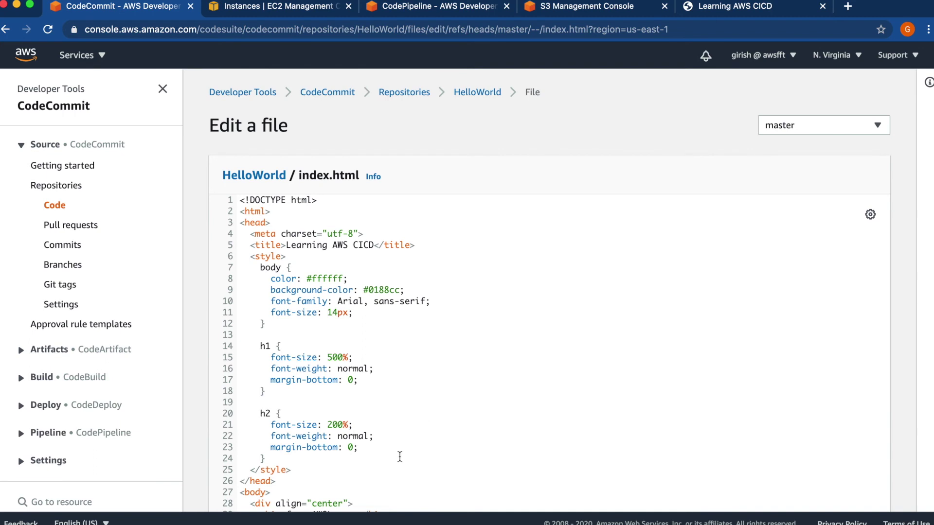
{"action": "scroll", "coordinate": [398, 454], "scroll_direction": "down", "scroll_amount": 5}
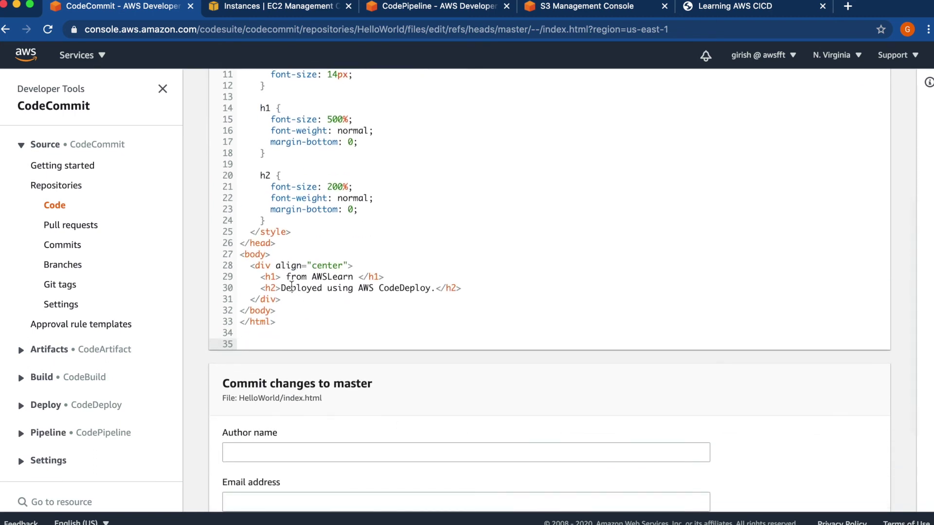
{"action": "left_click", "coordinate": [285, 276]}
{"action": "type", "text": "Hello"}
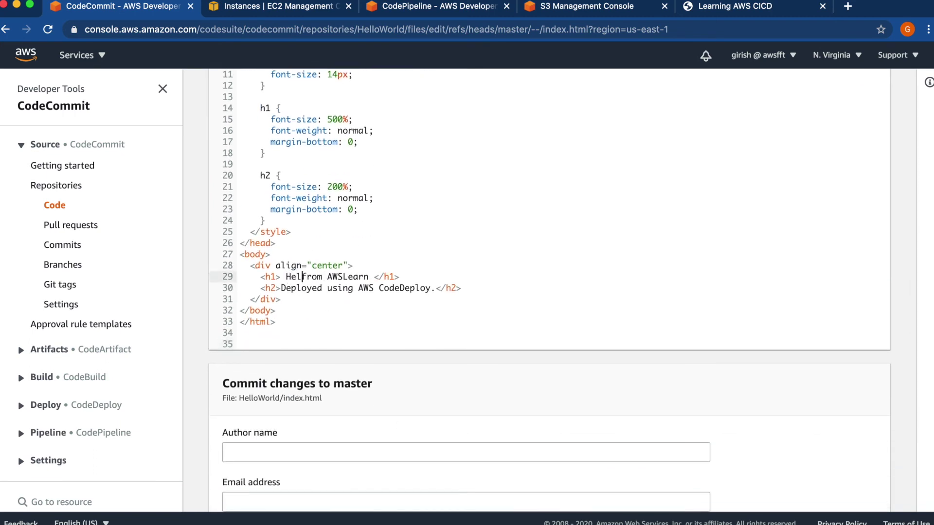
{"action": "type", "text": " Worl"}
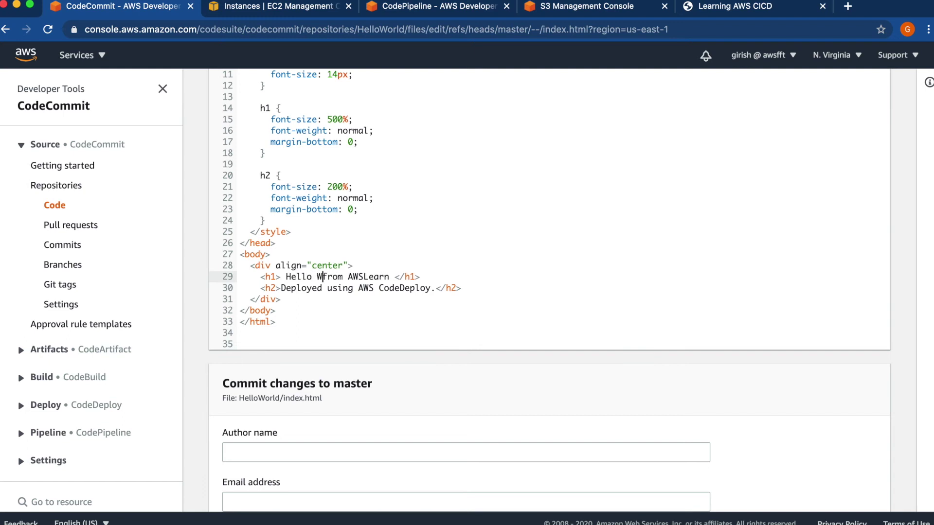
{"action": "type", "text": "d"}
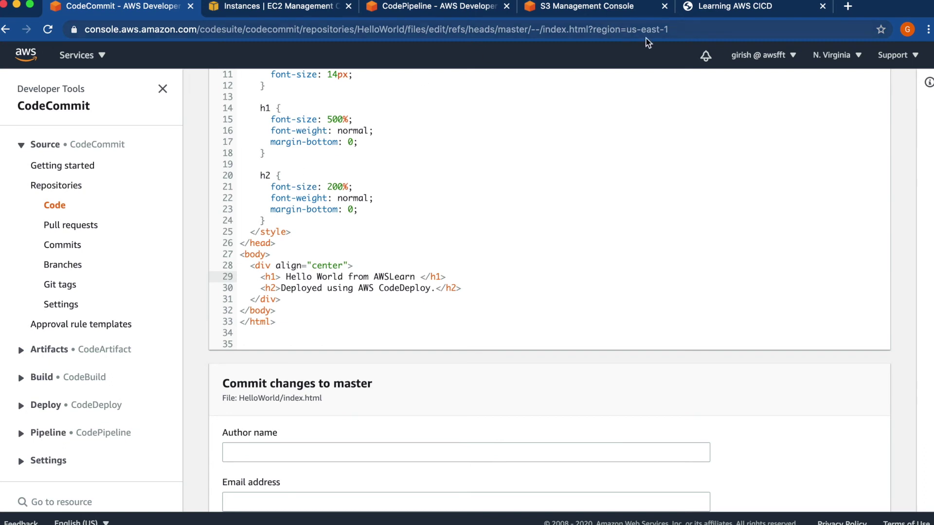
- Reload the deployed website to check its current heading, then return to the editor
{"action": "left_click", "coordinate": [721, 13]}
{"action": "left_click", "coordinate": [49, 37]}
{"action": "left_click", "coordinate": [50, 37]}
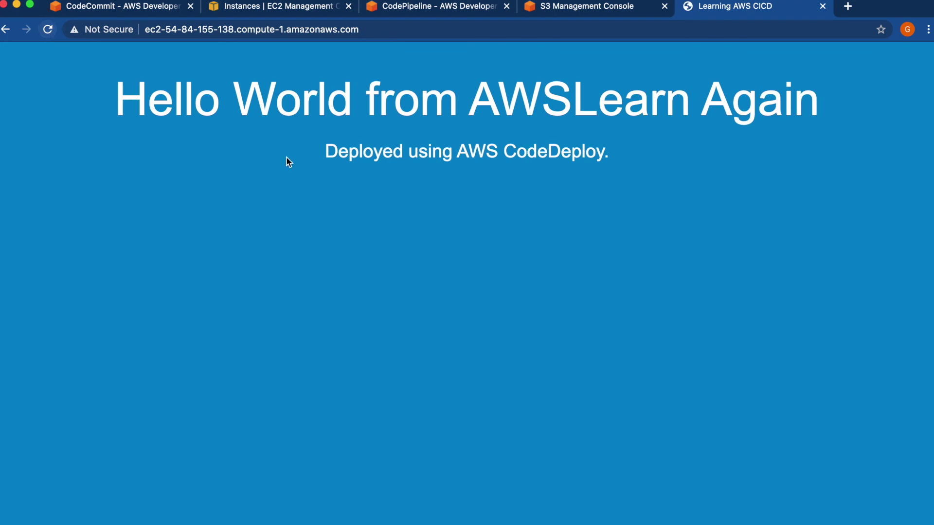
{"action": "left_click", "coordinate": [127, 8]}
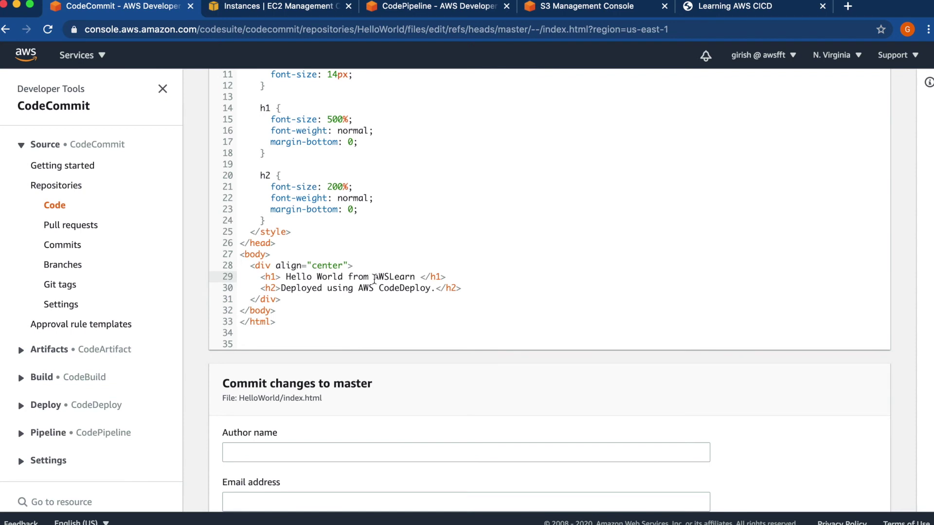
{"action": "left_click", "coordinate": [776, 244]}
- Enter the commit author name and the author's e-mail address
{"action": "left_click", "coordinate": [444, 446]}
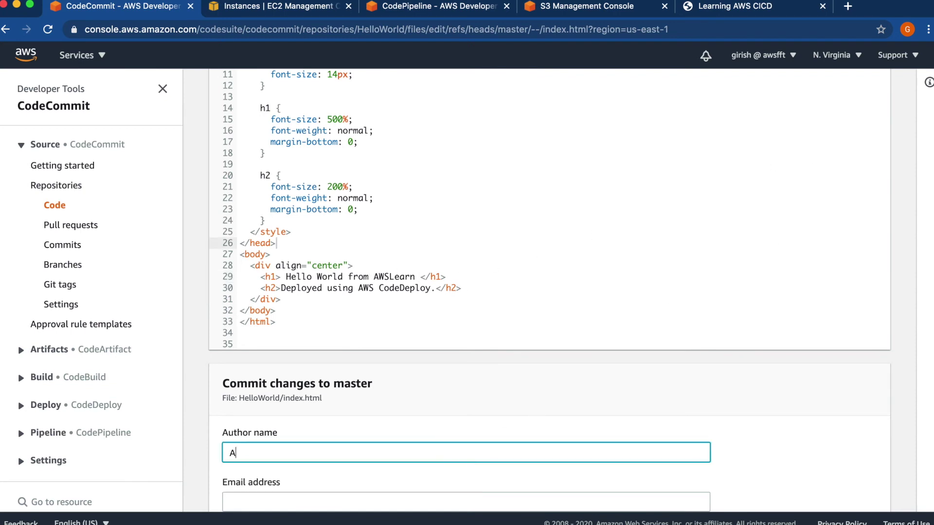
{"action": "key", "text": "Tab"}
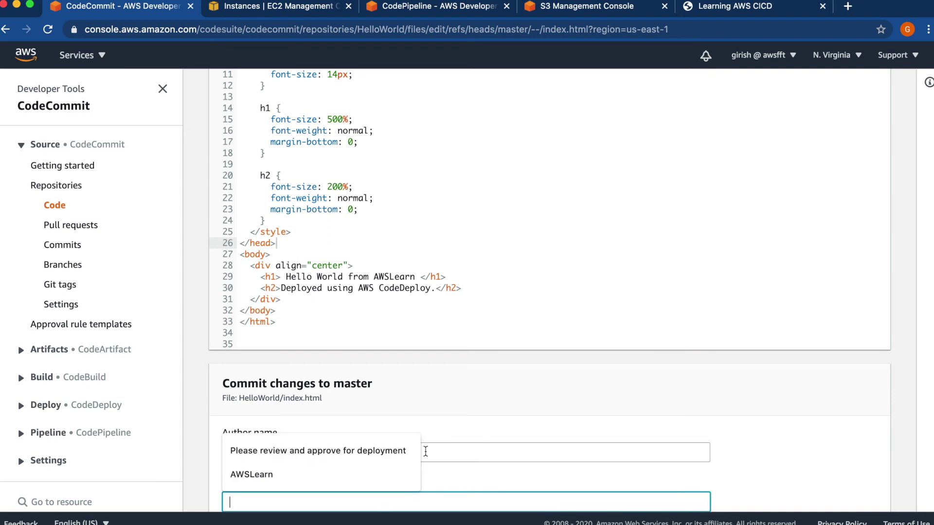
{"action": "key", "text": "Down"}
{"action": "key", "text": "Down"}
{"action": "key", "text": "Return"}
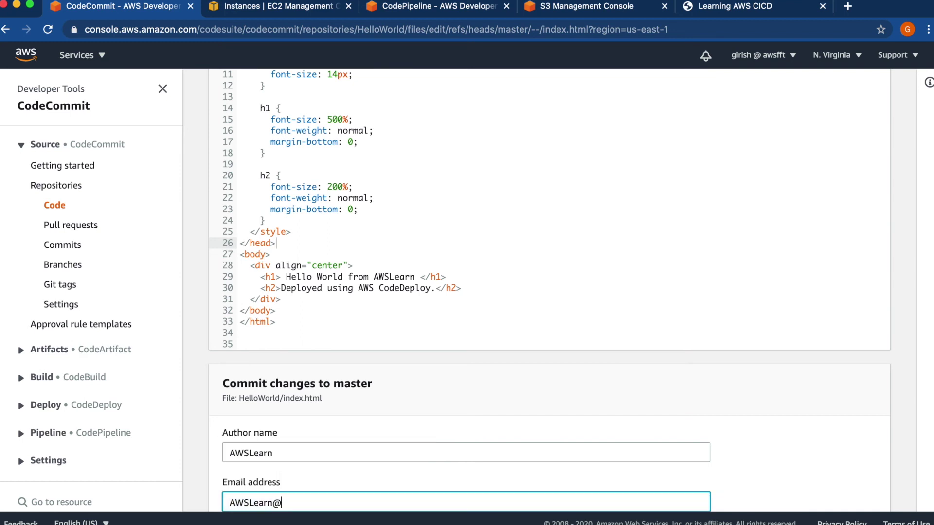
{"action": "left_click", "coordinate": [736, 493]}
- Commit the fix to master with the message 'Corrected code'
{"action": "scroll", "coordinate": [735, 494], "scroll_direction": "down", "scroll_amount": 1}
{"action": "scroll", "coordinate": [736, 494], "scroll_direction": "down", "scroll_amount": 5}
{"action": "left_click", "coordinate": [309, 421]}
{"action": "type", "text": "Corrected code"}
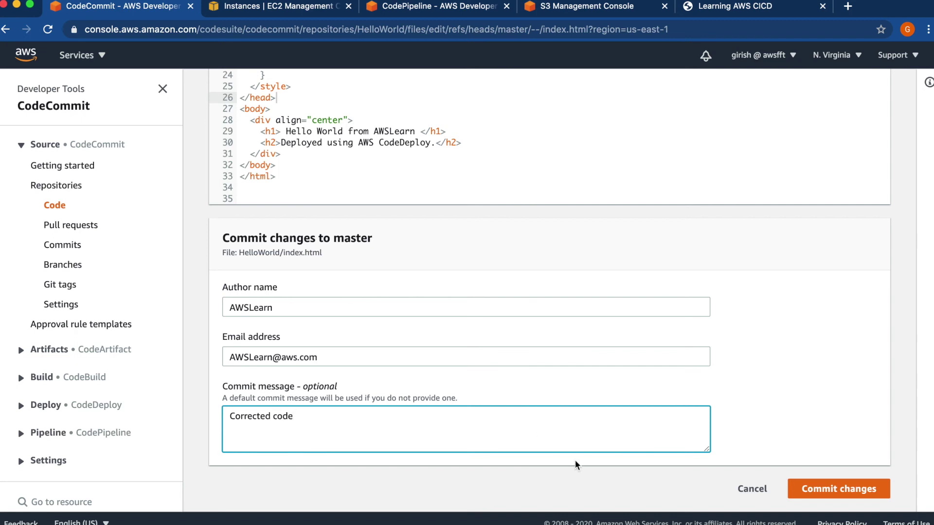
{"action": "left_click", "coordinate": [846, 495]}
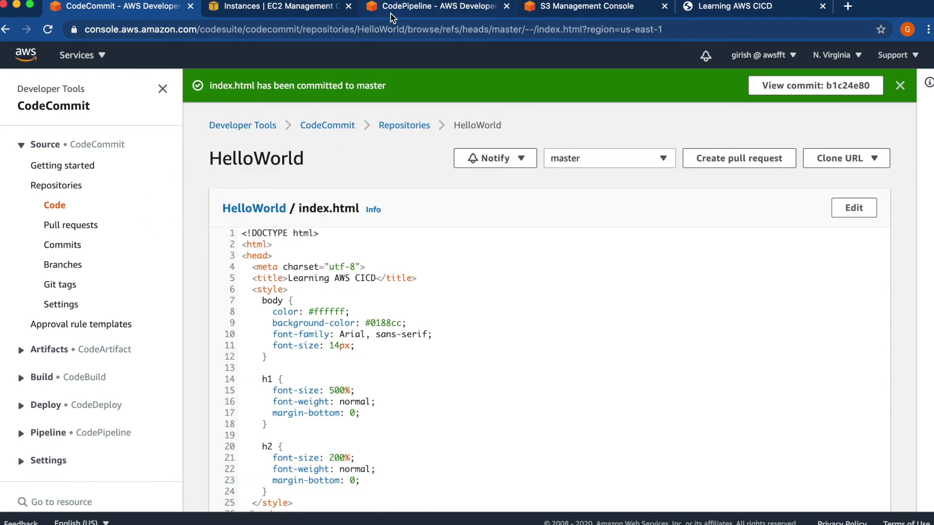
- Reload HelloWorld_pipeline to see the 'Corrected code' run with Source succeeded and TestCode in progress
{"action": "left_click", "coordinate": [391, 17]}
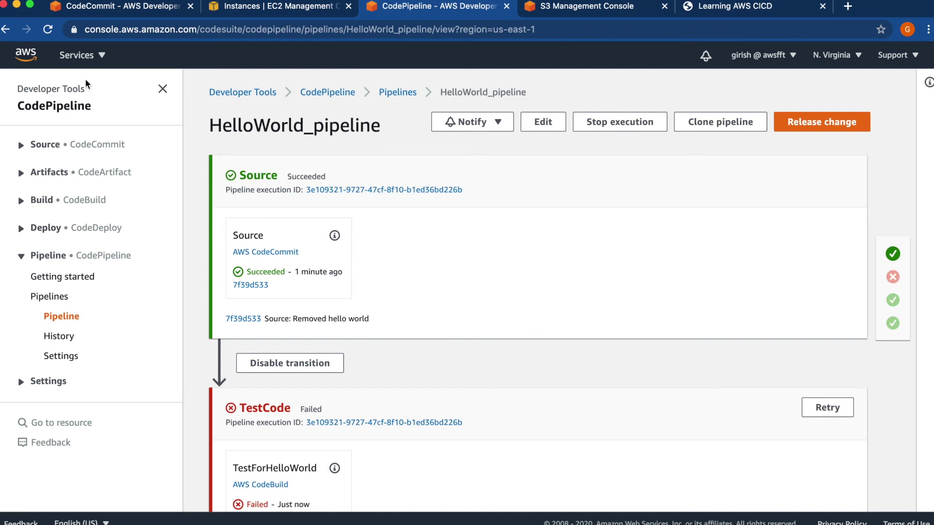
{"action": "left_click", "coordinate": [47, 29]}
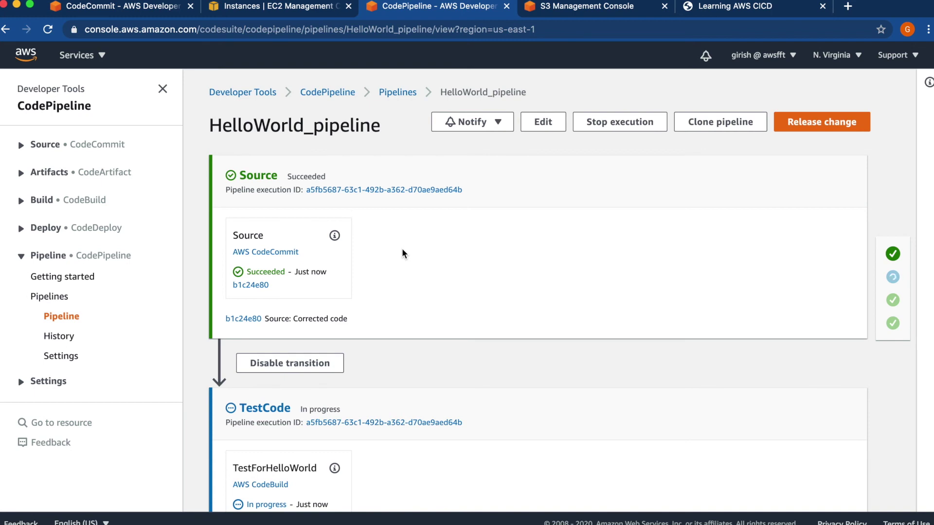
{"action": "scroll", "coordinate": [460, 292], "scroll_direction": "down", "scroll_amount": 5}
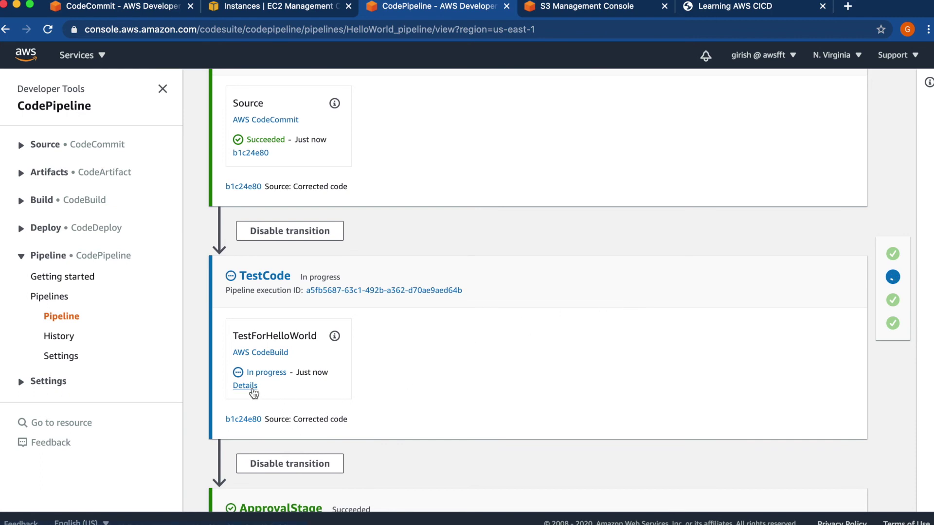
- Open the TestCode build details in a new tab and check its live log
{"action": "right_click", "coordinate": [253, 390]}
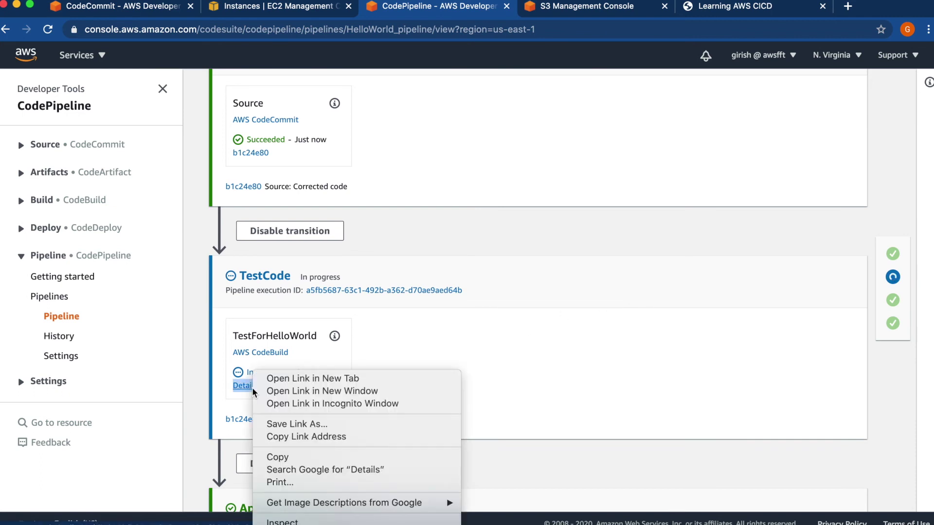
{"action": "left_click", "coordinate": [308, 378]}
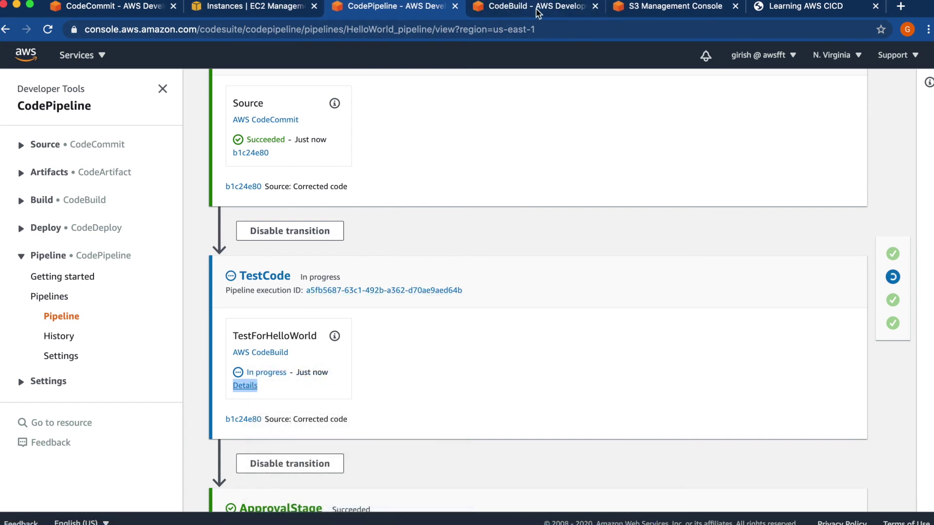
{"action": "left_click", "coordinate": [538, 11]}
{"action": "left_click", "coordinate": [839, 424]}
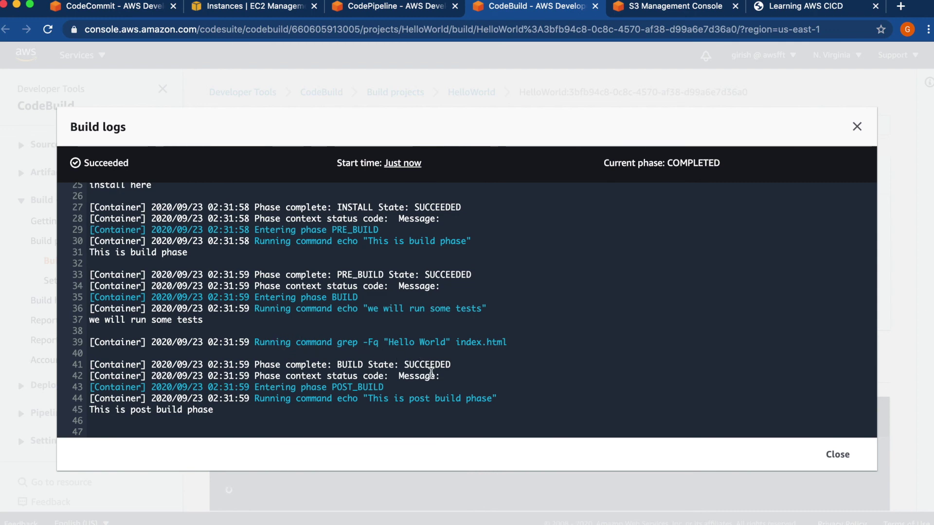
{"action": "left_click", "coordinate": [838, 455]}
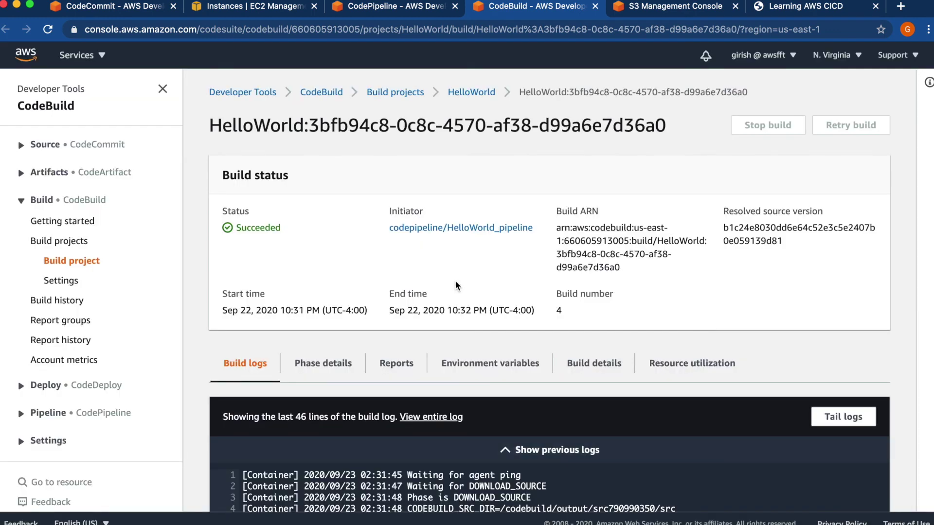
- Confirm every phase of HelloWorld build 4 succeeded in Phase details
{"action": "left_click", "coordinate": [324, 364]}
{"action": "scroll", "coordinate": [323, 364], "scroll_direction": "down", "scroll_amount": 5}
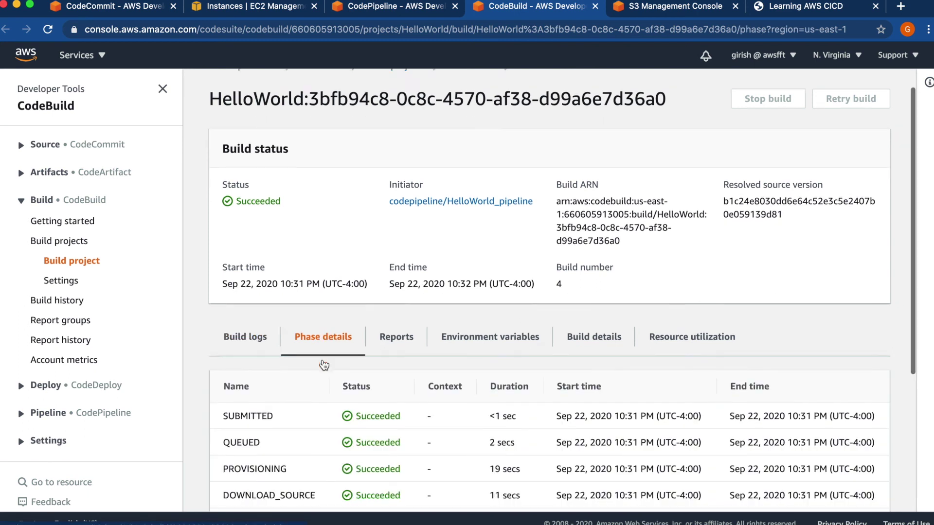
{"action": "scroll", "coordinate": [322, 364], "scroll_direction": "down", "scroll_amount": 2}
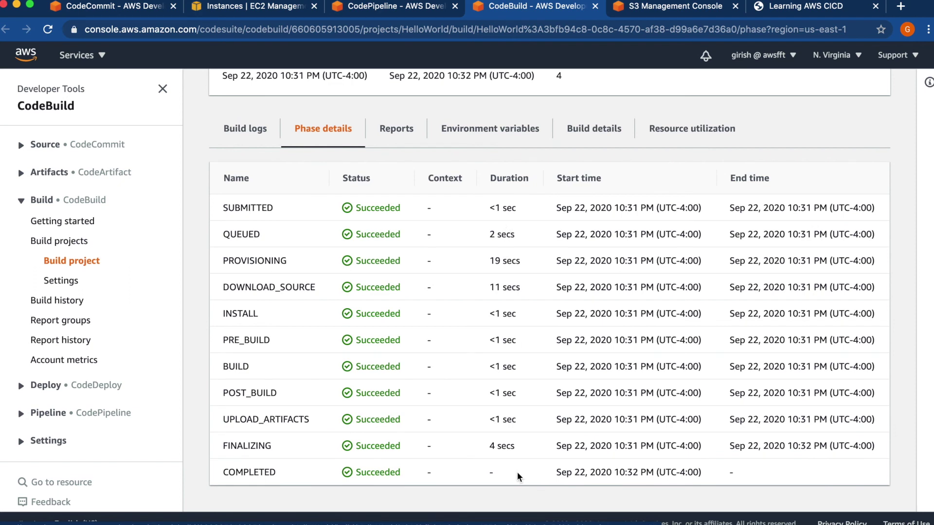
{"action": "scroll", "coordinate": [520, 476], "scroll_direction": "up", "scroll_amount": 5}
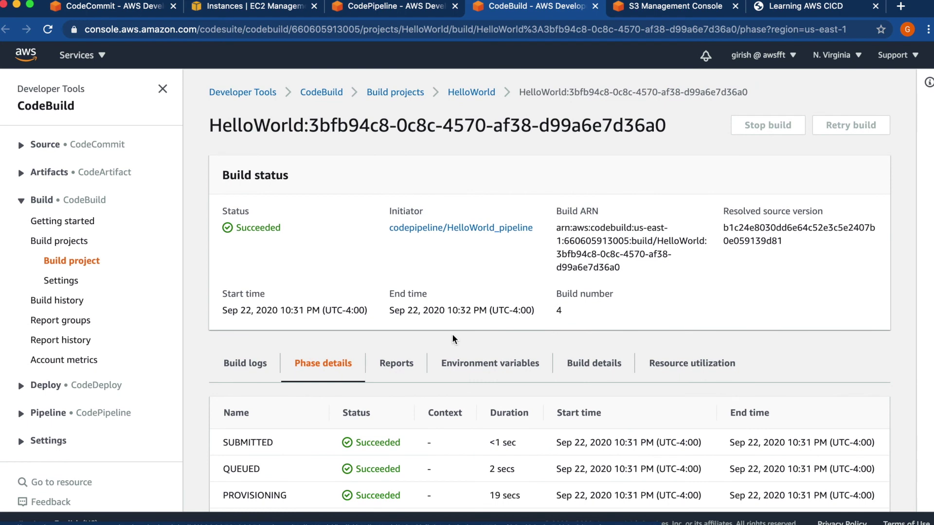
- Review build 4's Source and Environment settings under Build details
{"action": "left_click", "coordinate": [592, 372]}
{"action": "scroll", "coordinate": [590, 370], "scroll_direction": "down", "scroll_amount": 4}
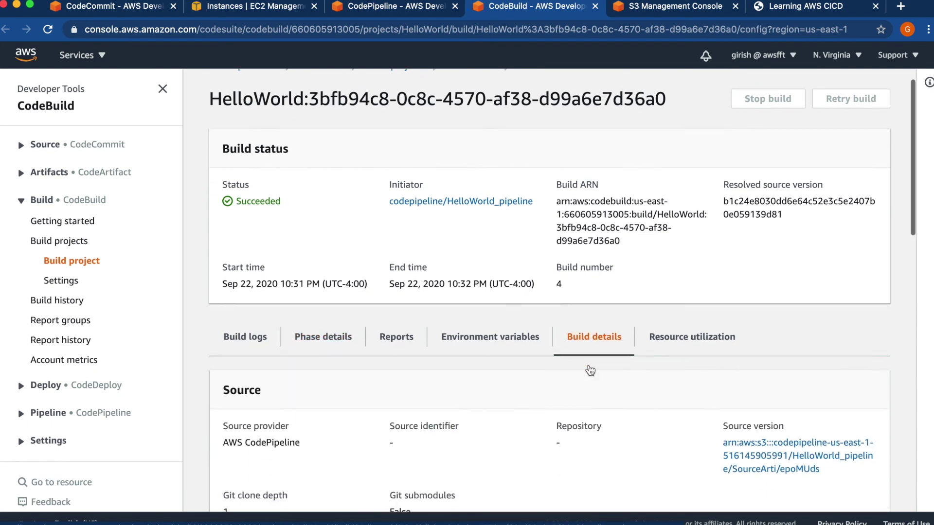
{"action": "scroll", "coordinate": [588, 369], "scroll_direction": "down", "scroll_amount": 1}
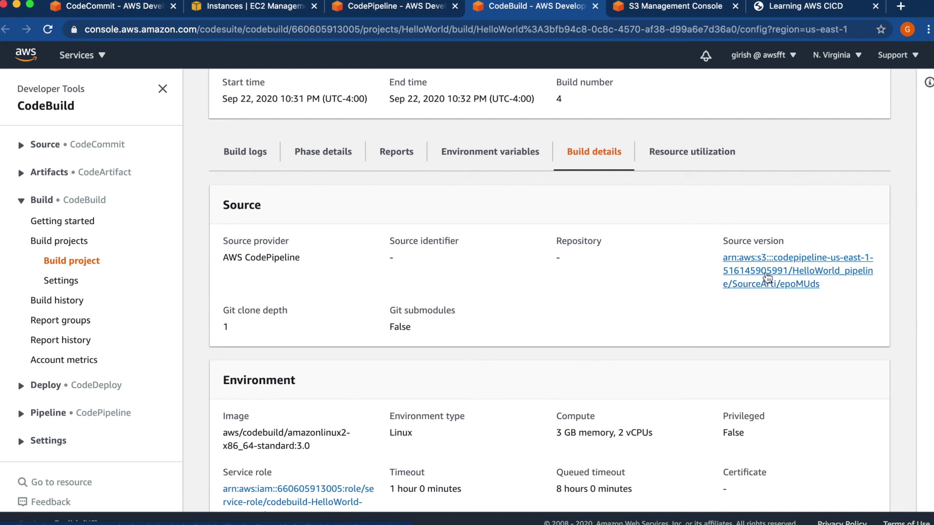
{"action": "scroll", "coordinate": [661, 316], "scroll_direction": "down", "scroll_amount": 4}
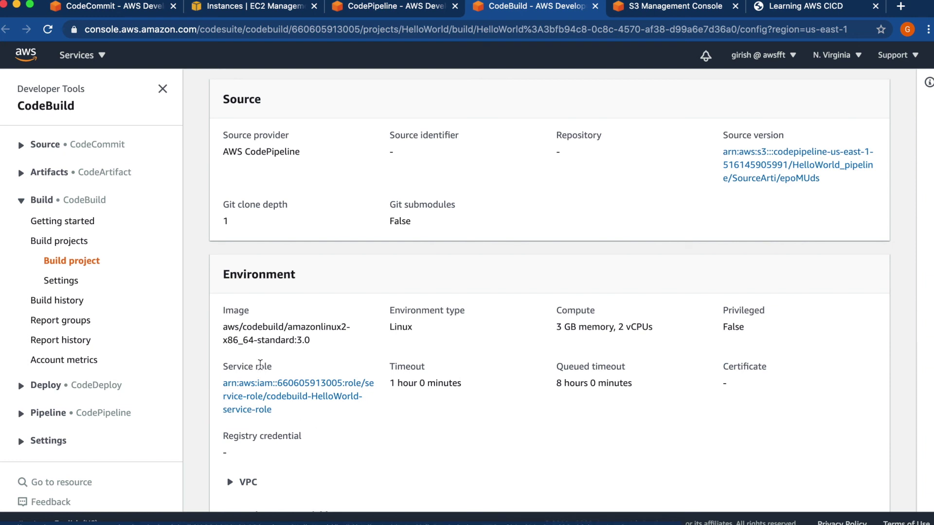
{"action": "scroll", "coordinate": [430, 483], "scroll_direction": "up", "scroll_amount": 1}
{"action": "scroll", "coordinate": [430, 483], "scroll_direction": "up", "scroll_amount": 10}
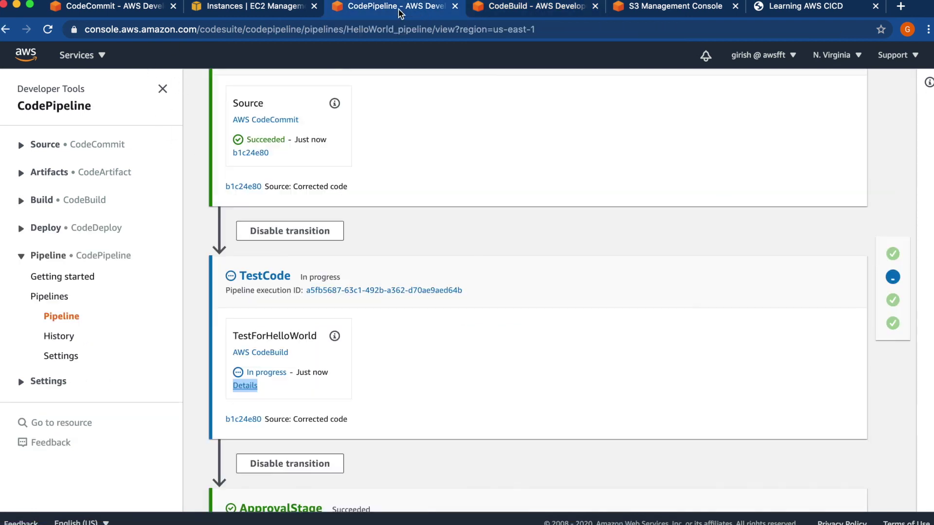
- Approve the ApprovalFromManager action in HelloWorld_pipeline with the comment 'Approved'
{"action": "left_click", "coordinate": [396, 6]}
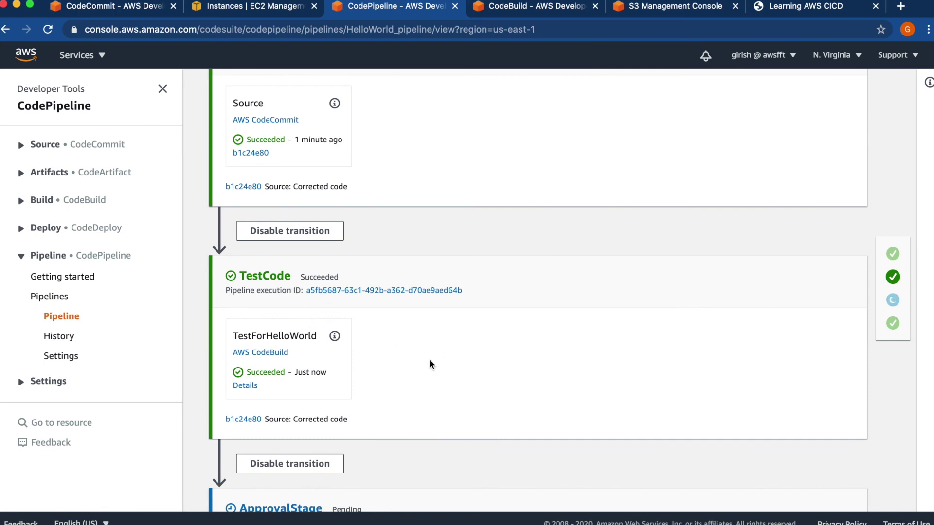
{"action": "scroll", "coordinate": [429, 360], "scroll_direction": "down", "scroll_amount": 5}
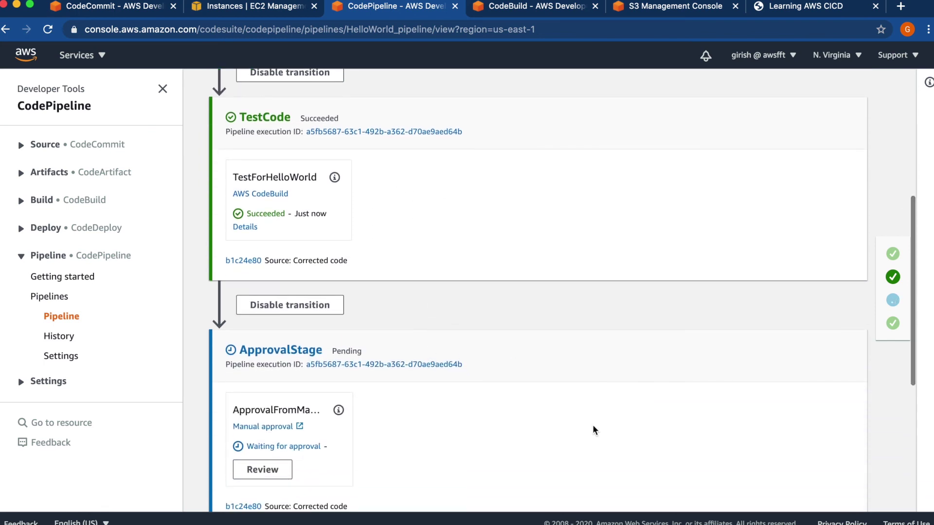
{"action": "scroll", "coordinate": [600, 384], "scroll_direction": "down", "scroll_amount": 3}
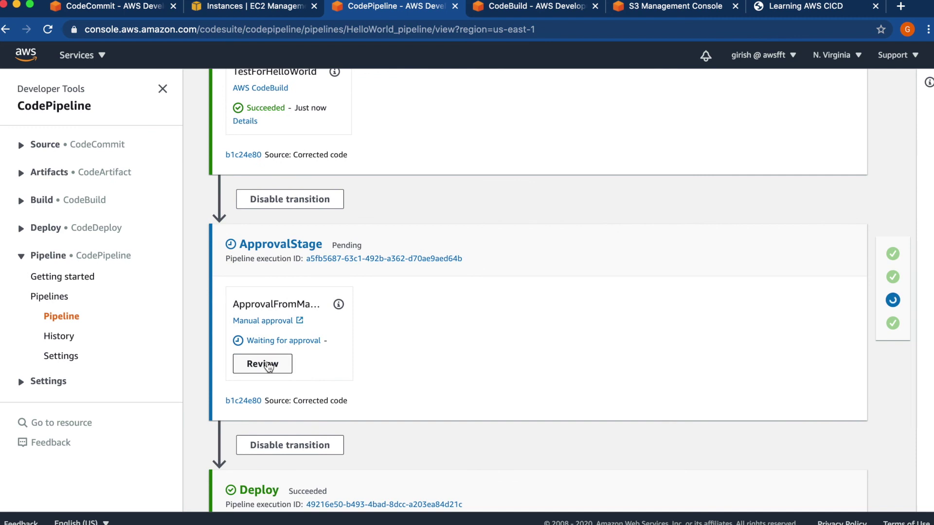
{"action": "left_click", "coordinate": [263, 364]}
{"action": "left_click", "coordinate": [376, 339]}
{"action": "type", "text": "Approved"}
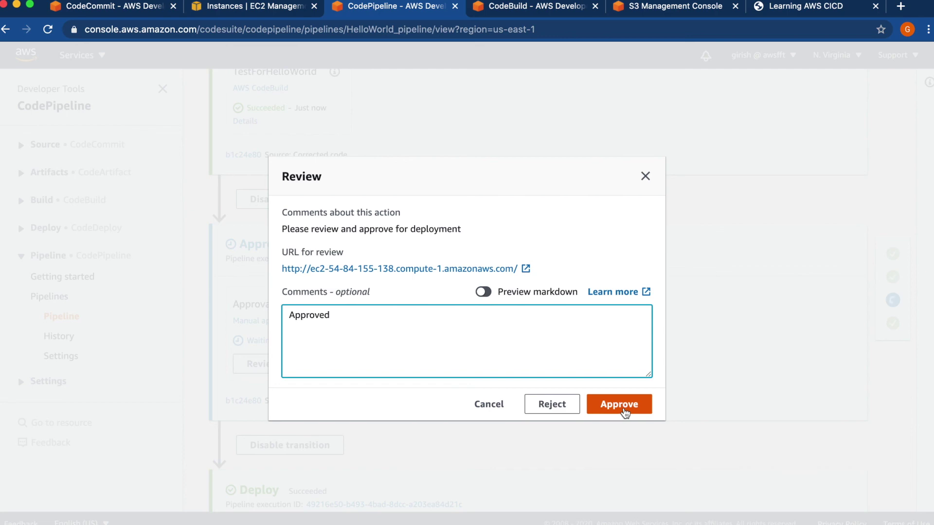
{"action": "left_click", "coordinate": [624, 412]}
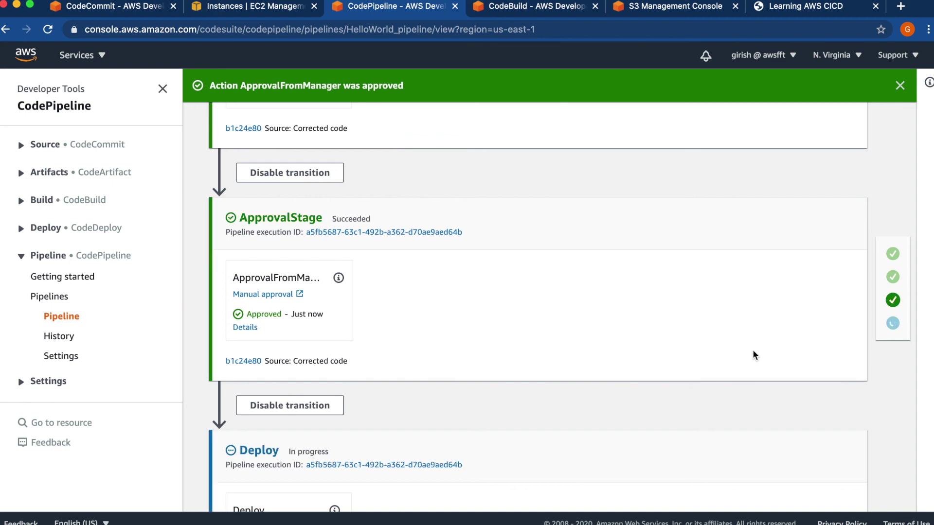
- Open the CodeDeploy Deployments page in the CodeBuild console to review the deployment history
{"action": "scroll", "coordinate": [708, 326], "scroll_direction": "down", "scroll_amount": 5}
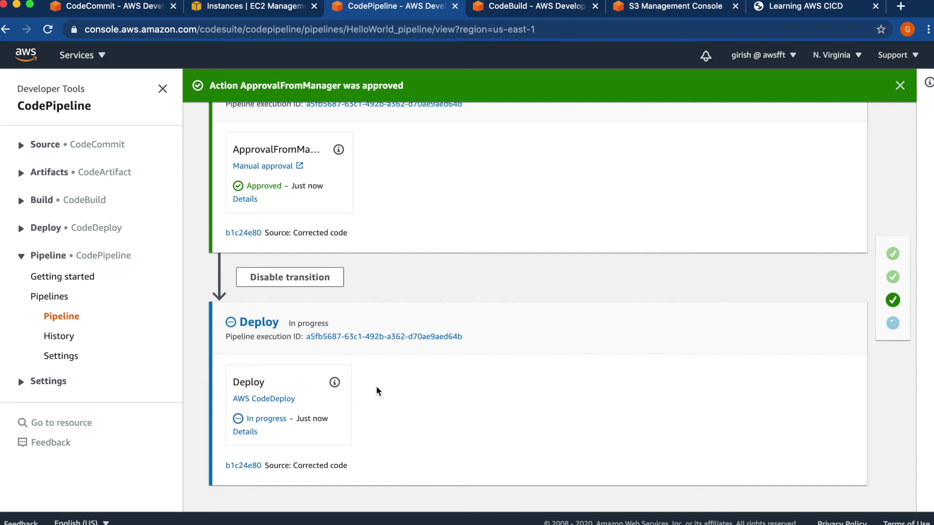
{"action": "left_click", "coordinate": [525, 12]}
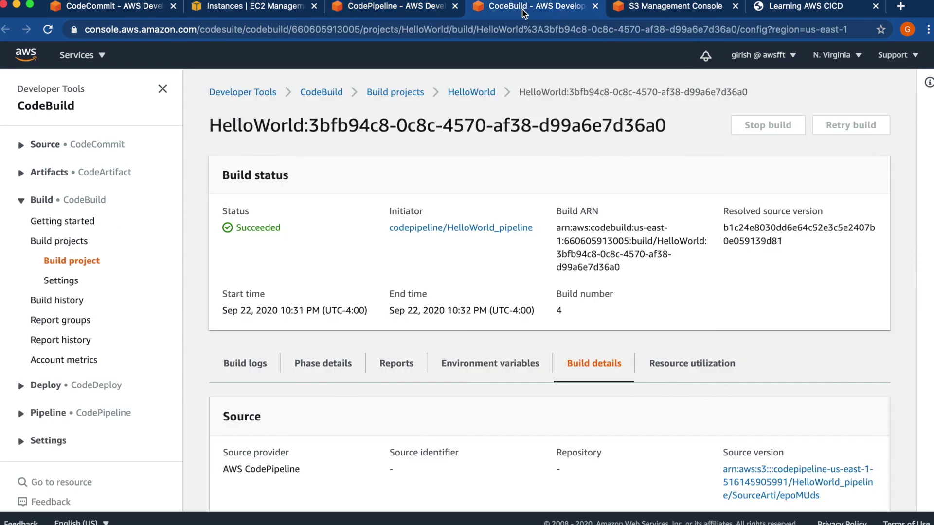
{"action": "left_click", "coordinate": [49, 386]}
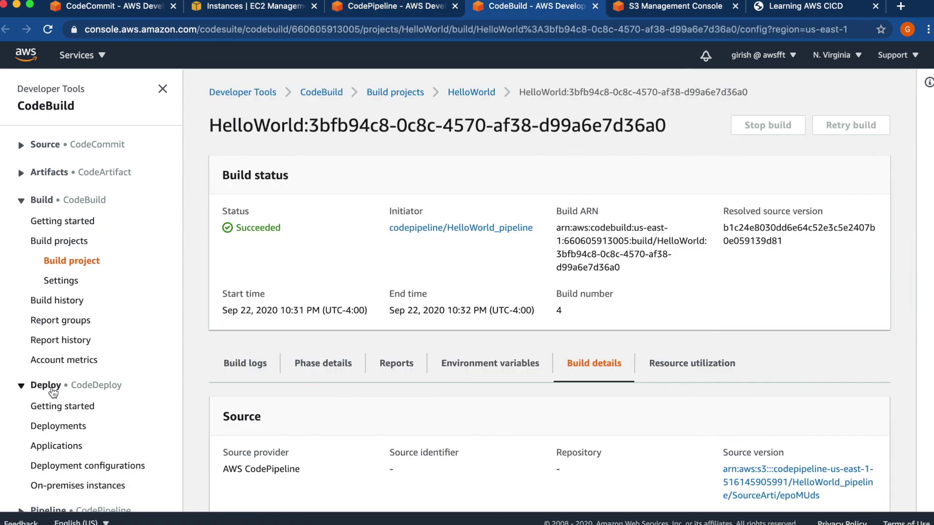
{"action": "left_click", "coordinate": [64, 429]}
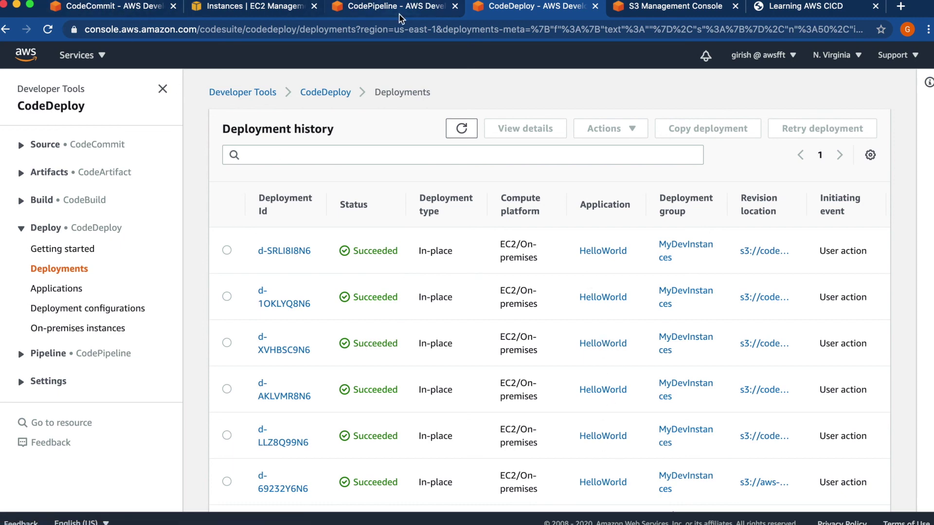
- Confirm on HelloWorld_pipeline that the Deploy stage succeeded for the 'Corrected code' run
{"action": "left_click", "coordinate": [379, 6]}
{"action": "scroll", "coordinate": [528, 416], "scroll_direction": "up", "scroll_amount": 2}
{"action": "scroll", "coordinate": [528, 416], "scroll_direction": "down", "scroll_amount": 2}
{"action": "scroll", "coordinate": [529, 417], "scroll_direction": "up", "scroll_amount": 5}
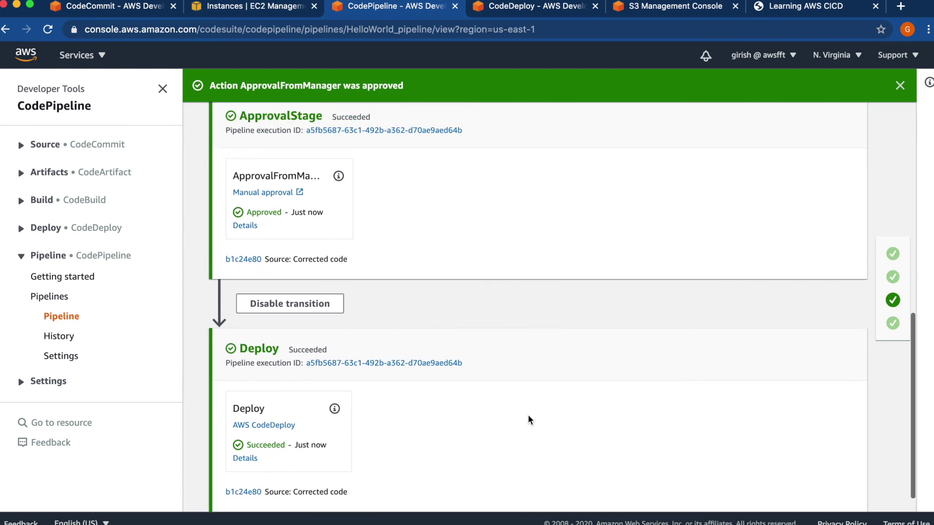
{"action": "scroll", "coordinate": [528, 416], "scroll_direction": "up", "scroll_amount": 6}
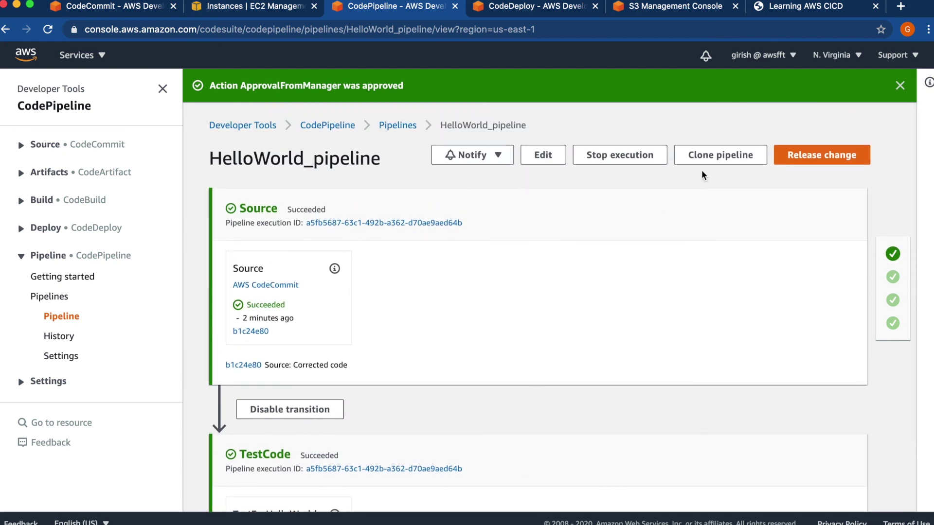
- Reload the 'Learning AWS CICD' site to show 'Hello World from AWSLearn', then return to HelloWorld_pipeline
{"action": "left_click", "coordinate": [795, 7]}
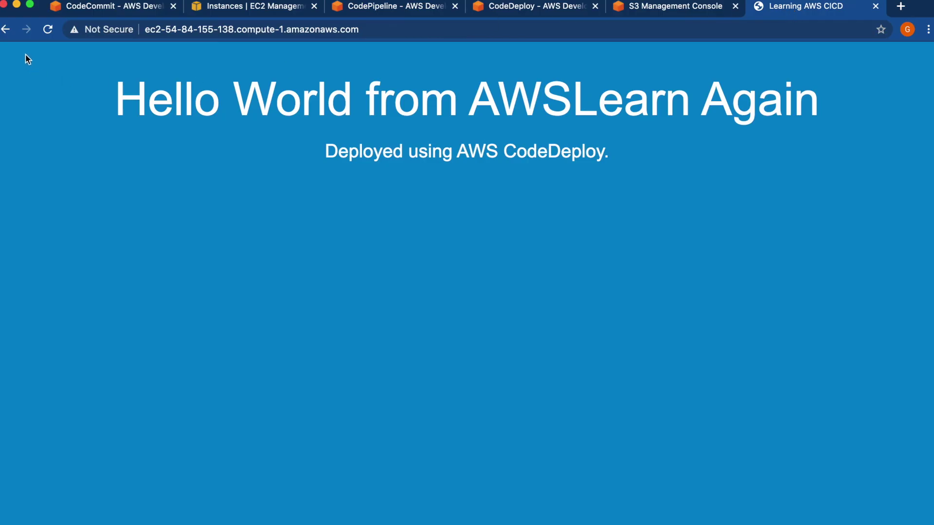
{"action": "left_click", "coordinate": [47, 30]}
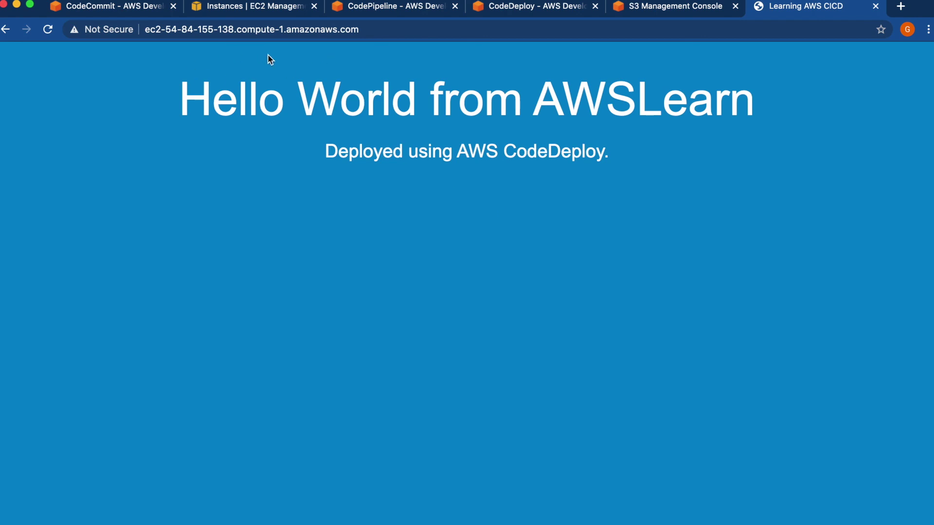
{"action": "left_click", "coordinate": [372, 7]}
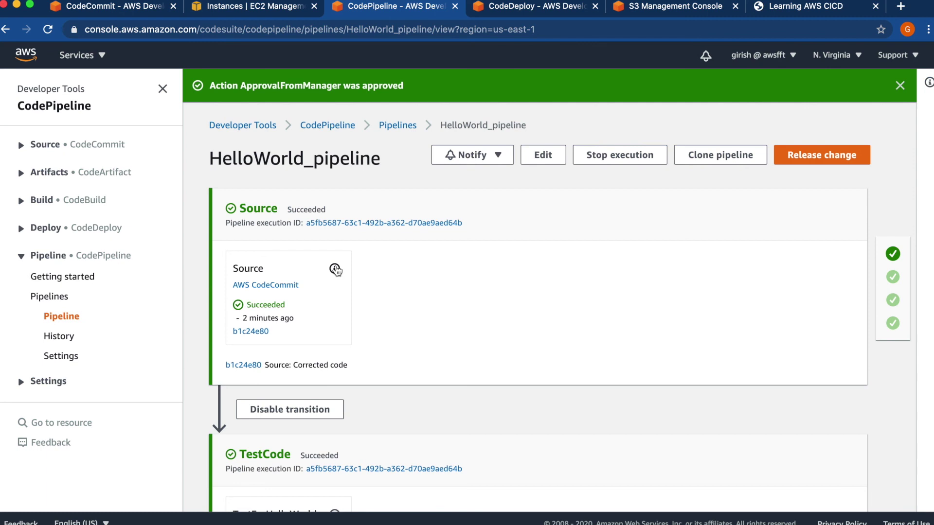
{"action": "scroll", "coordinate": [336, 270], "scroll_direction": "down", "scroll_amount": 8}
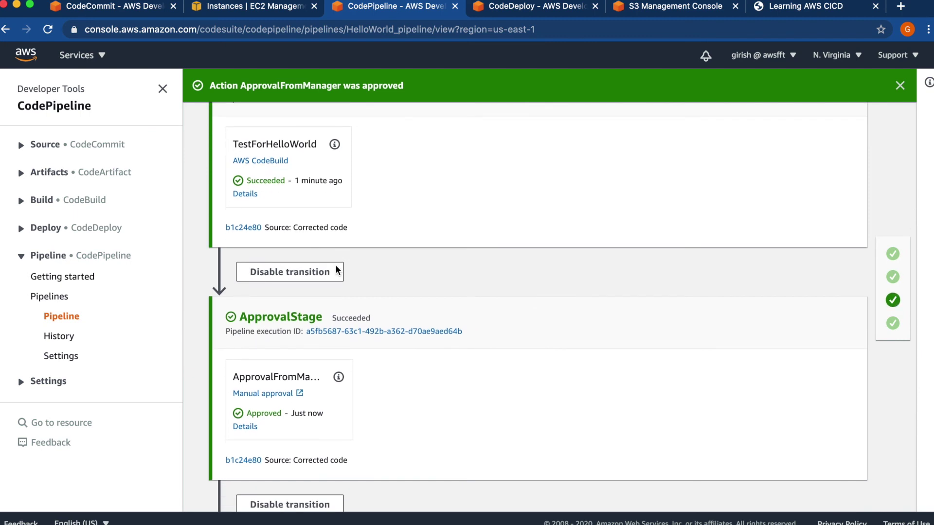
{"action": "scroll", "coordinate": [335, 270], "scroll_direction": "down", "scroll_amount": 1}
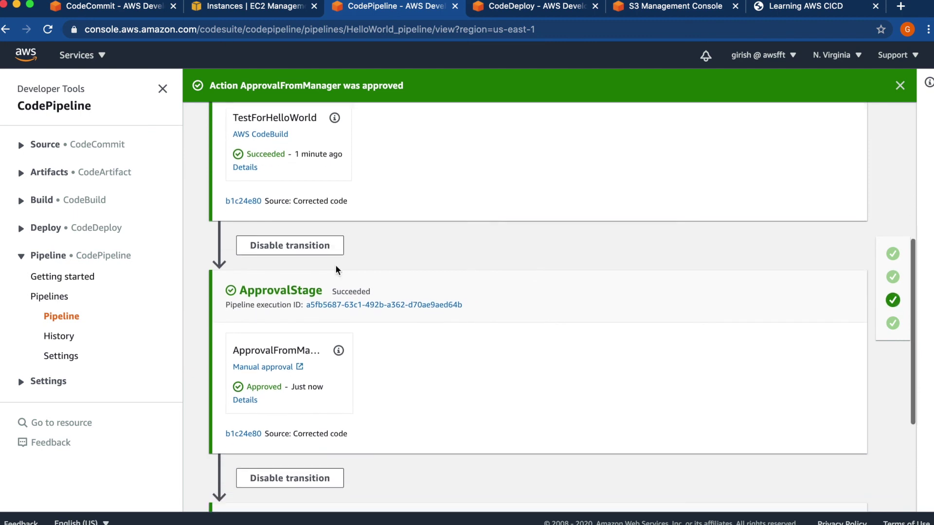
{"action": "scroll", "coordinate": [336, 270], "scroll_direction": "down", "scroll_amount": 1}
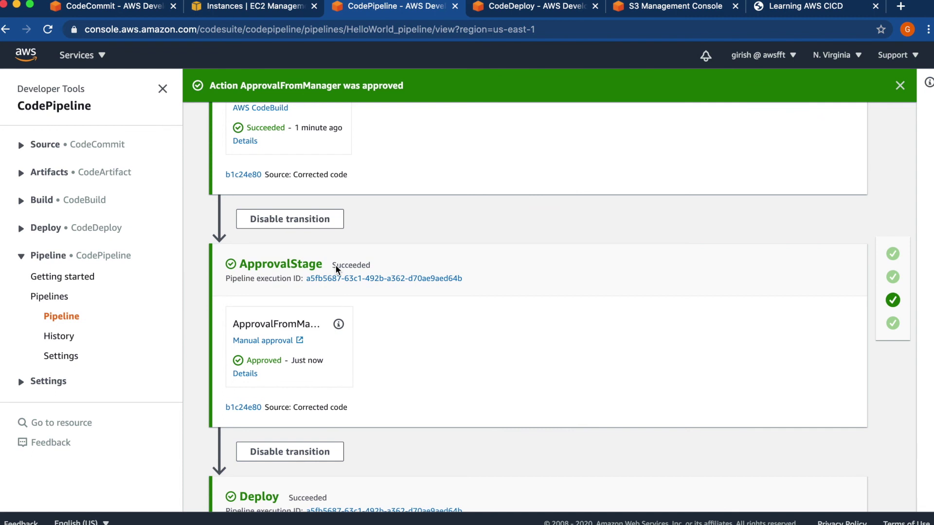
{"action": "scroll", "coordinate": [336, 269], "scroll_direction": "down", "scroll_amount": 6}
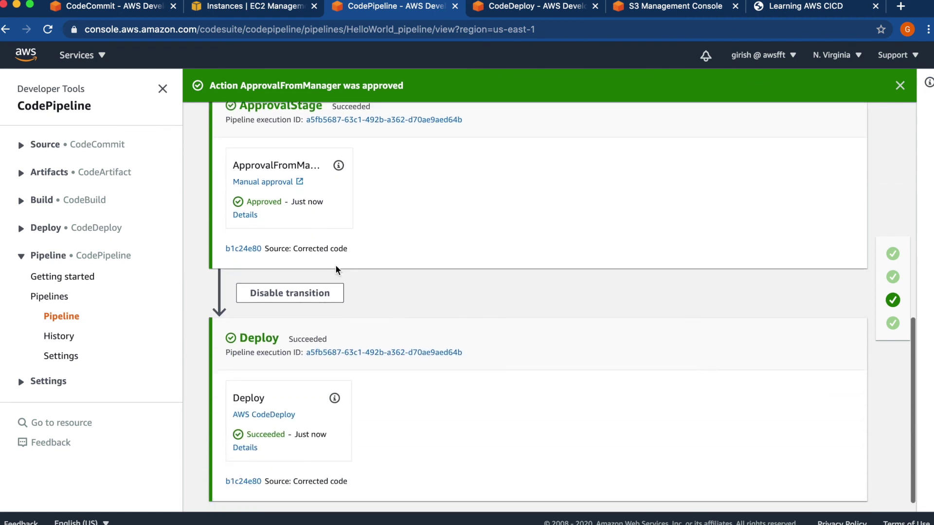
{"action": "scroll", "coordinate": [335, 269], "scroll_direction": "down", "scroll_amount": 1}
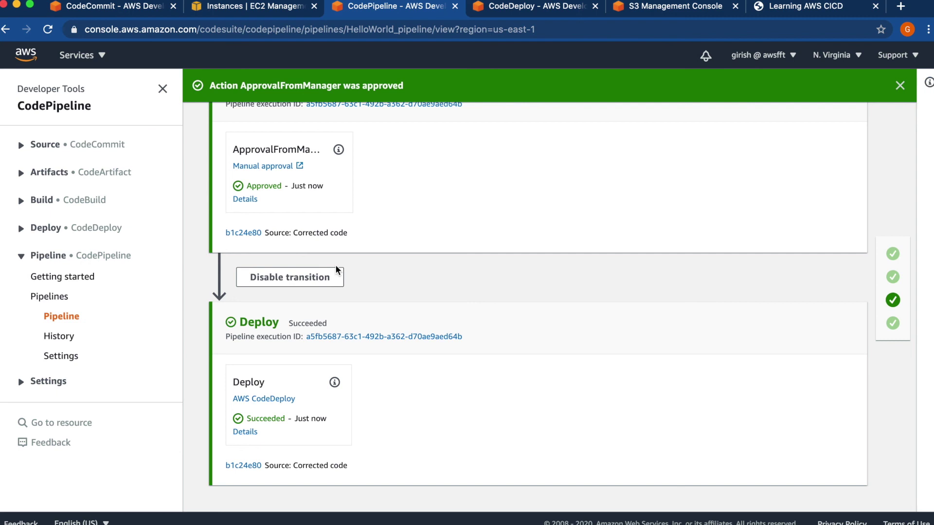
{"action": "scroll", "coordinate": [336, 269], "scroll_direction": "up", "scroll_amount": 1}
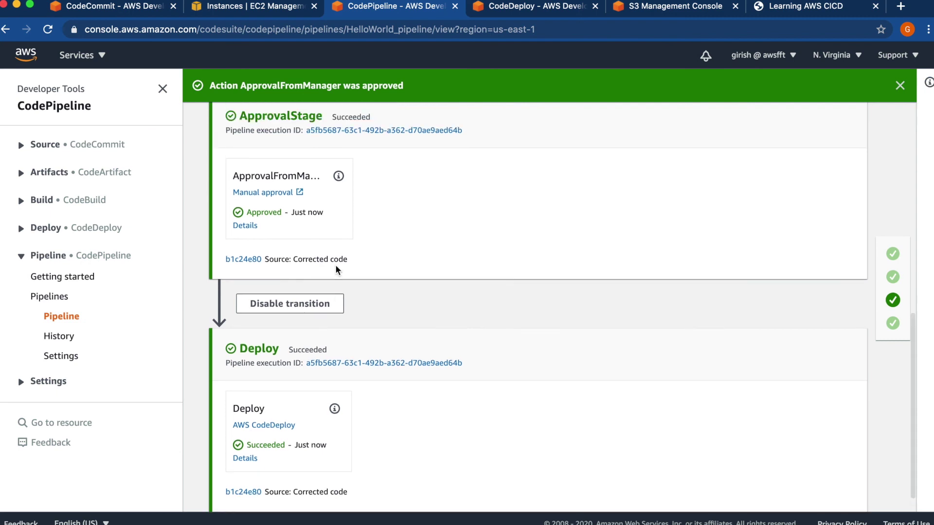
{"action": "scroll", "coordinate": [336, 267], "scroll_direction": "up", "scroll_amount": 10}
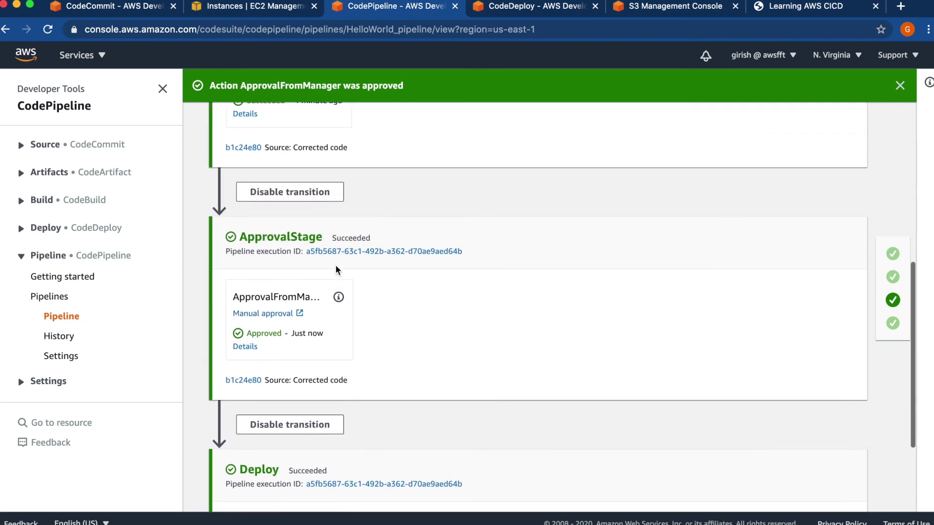
{"action": "scroll", "coordinate": [336, 265], "scroll_direction": "up", "scroll_amount": 8}
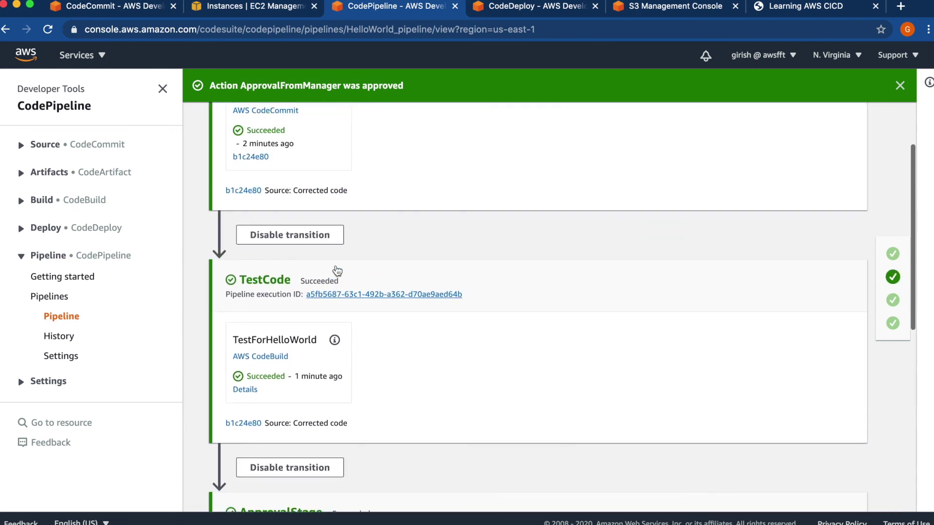
{"action": "scroll", "coordinate": [336, 267], "scroll_direction": "up", "scroll_amount": 4}
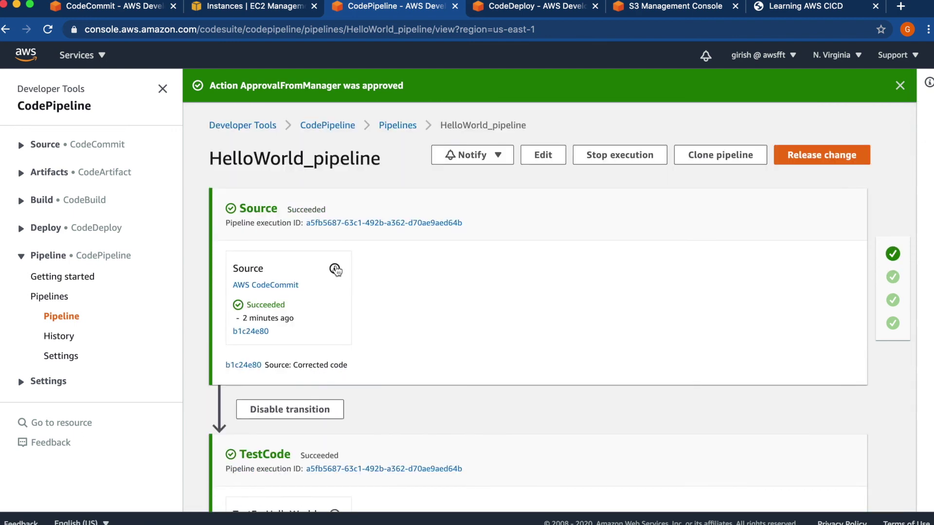